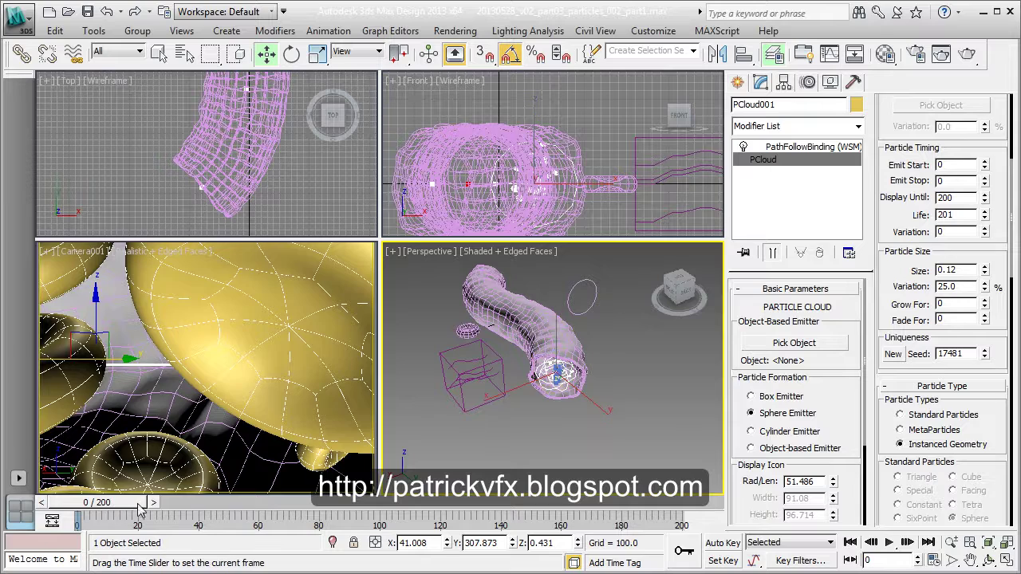
Preview the animation to frame 166 with Perspective in wireframe, then return to frame 0
{"action": "left_click_drag", "start_coordinate": [132, 502], "coordinate": [296, 509]}
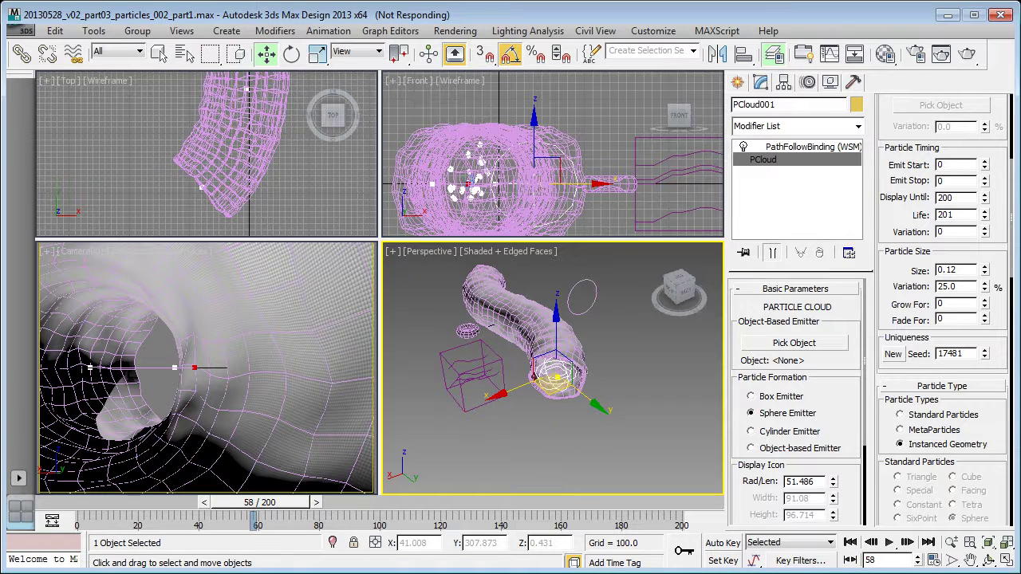
{"action": "left_click_drag", "start_coordinate": [249, 502], "coordinate": [316, 511]}
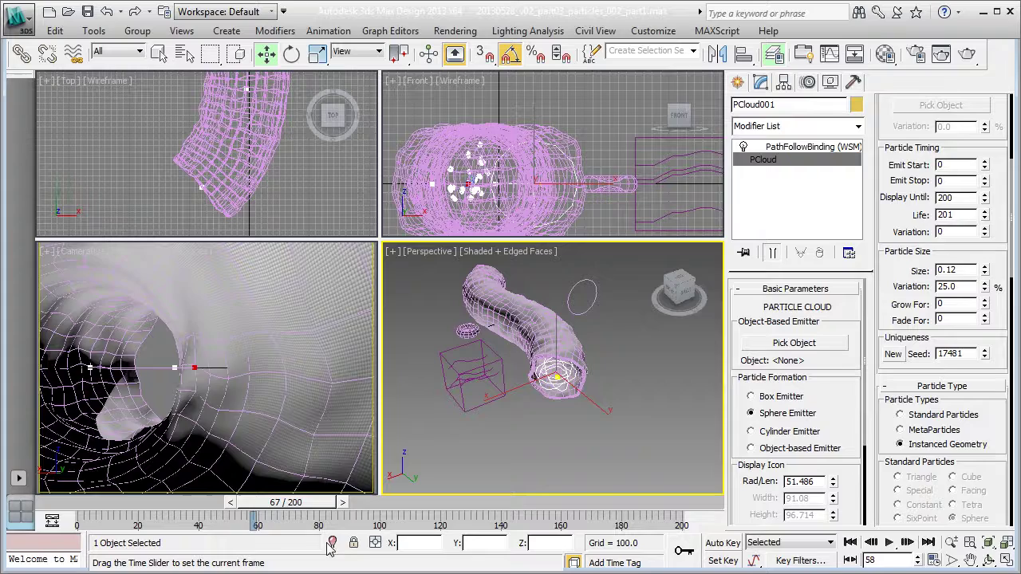
{"action": "key", "text": "F3"}
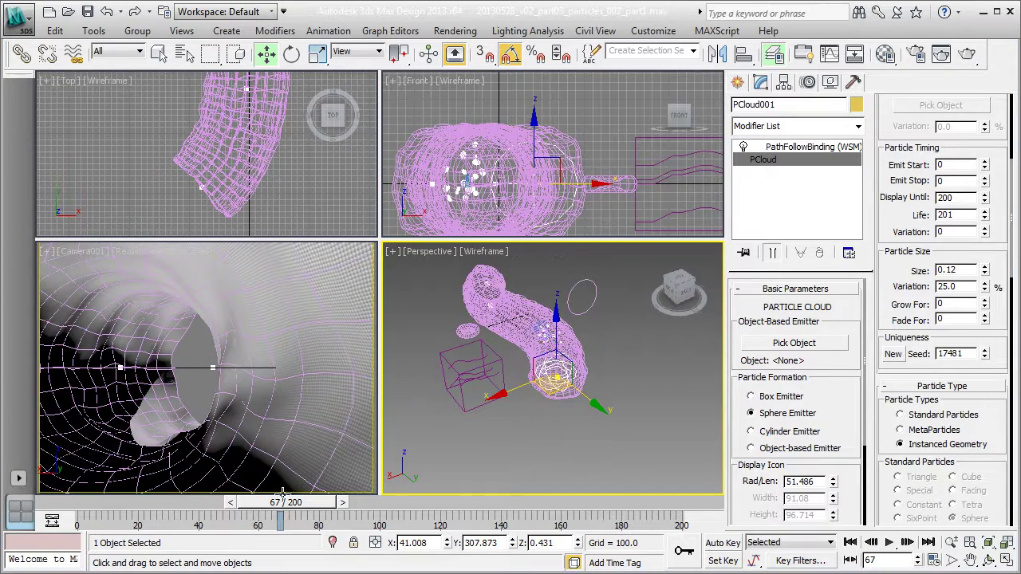
{"action": "left_click_drag", "start_coordinate": [292, 510], "coordinate": [361, 511]}
{"action": "left_click_drag", "start_coordinate": [144, 496], "coordinate": [58, 495]}
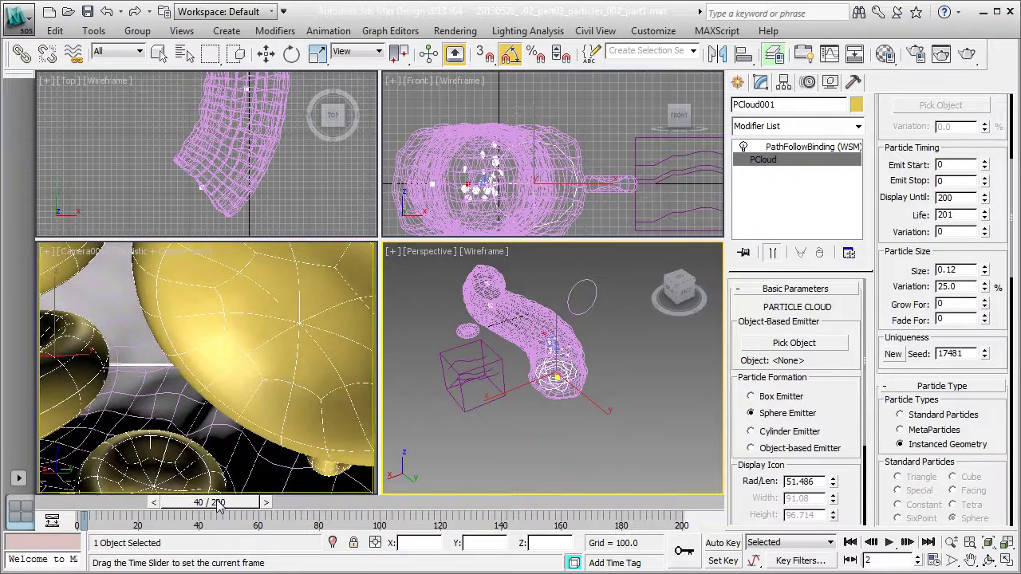
Zoom in and orbit the Perspective view around the particle emitter
{"action": "key", "text": "w"}
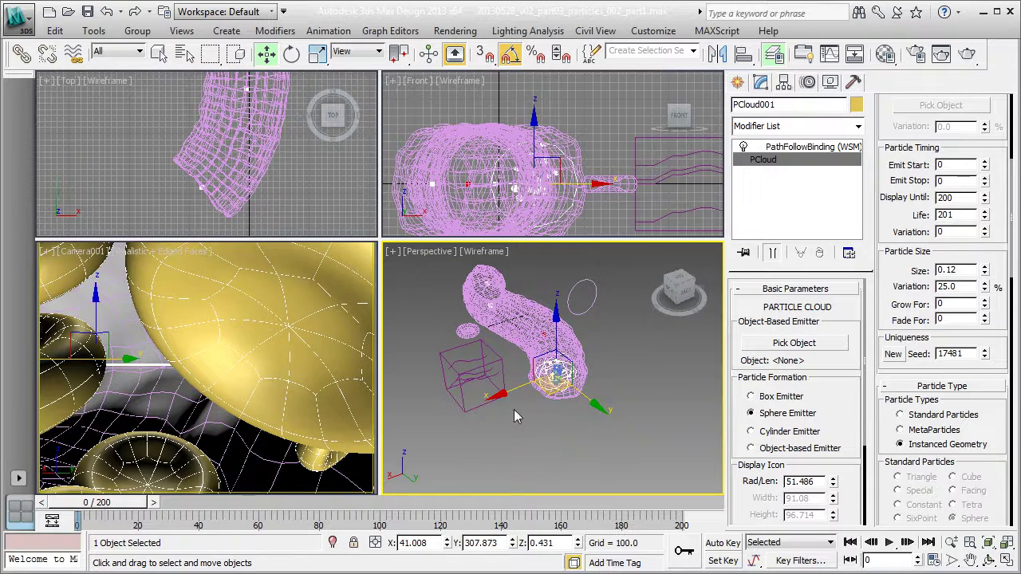
{"action": "scroll", "coordinate": [584, 412], "scroll_direction": "up", "scroll_amount": 3}
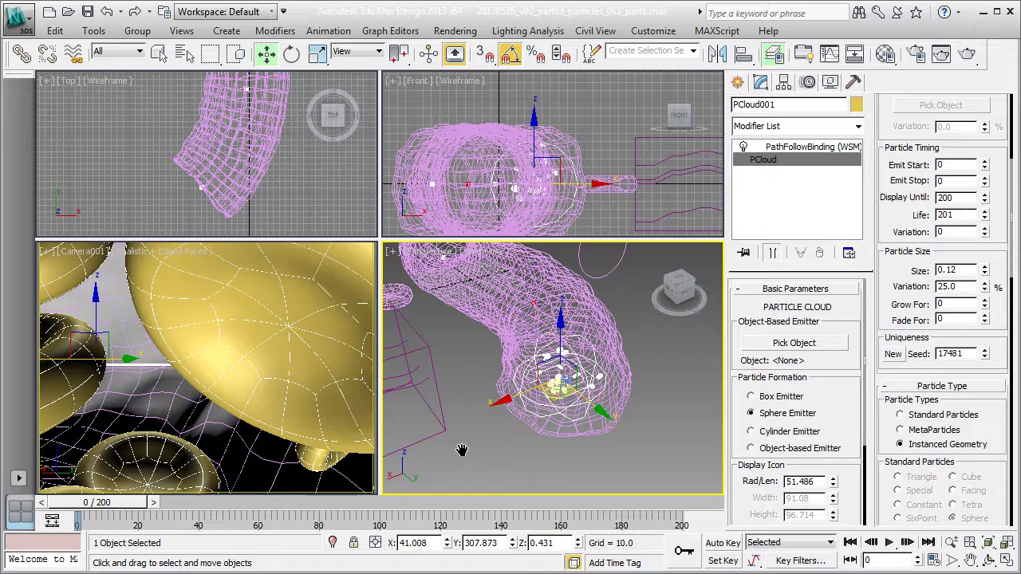
{"action": "key", "text": "alt"}
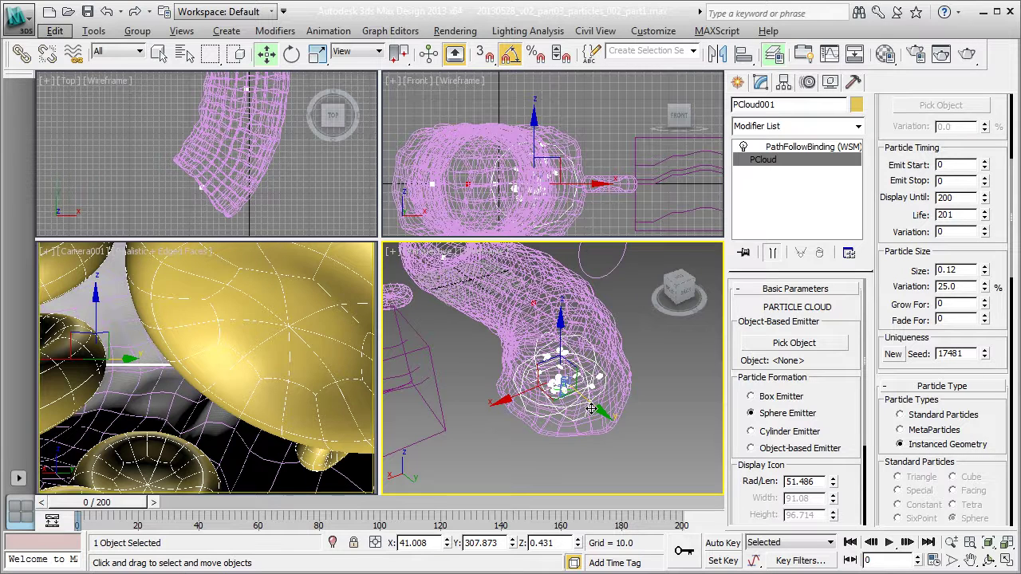
{"action": "middle_click_drag", "start_coordinate": [590, 409], "coordinate": [559, 422], "text": "alt"}
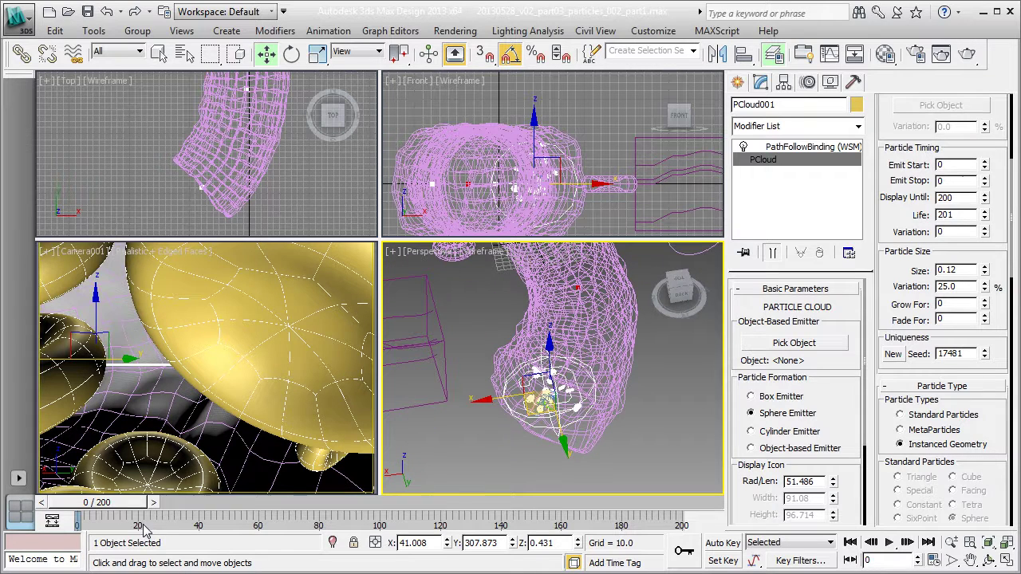
Select PCloud001 and set its Particle Timing Emit Start to -100
{"action": "left_click", "coordinate": [522, 443]}
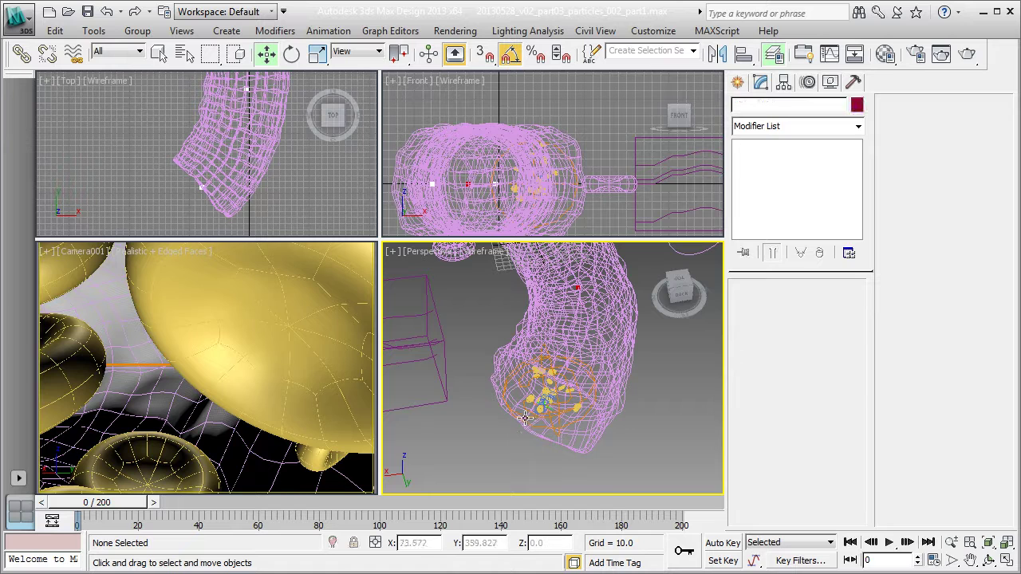
{"action": "left_click", "coordinate": [525, 418]}
{"action": "left_click", "coordinate": [778, 162]}
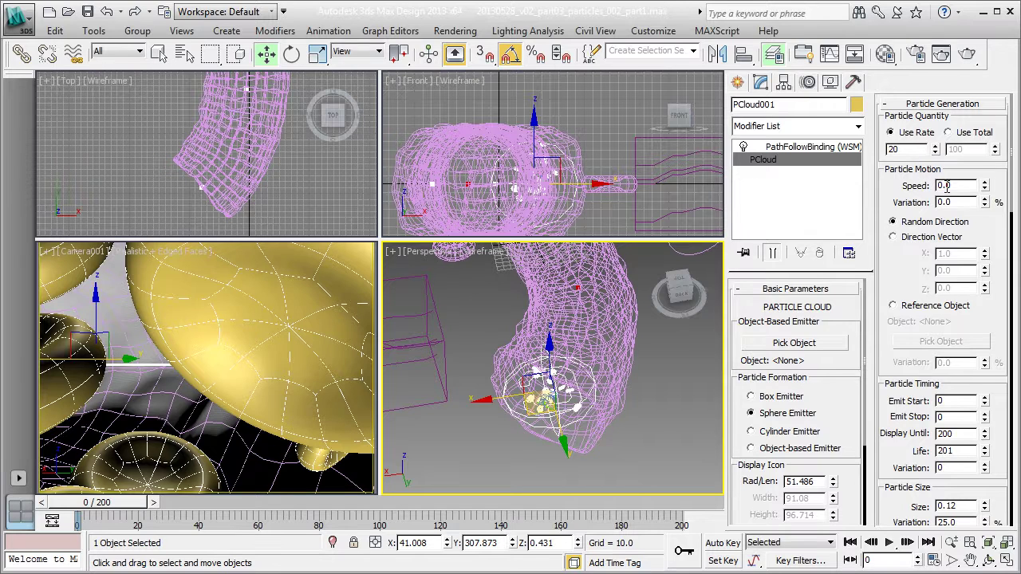
{"action": "scroll", "coordinate": [912, 389], "scroll_direction": "down", "scroll_amount": 1}
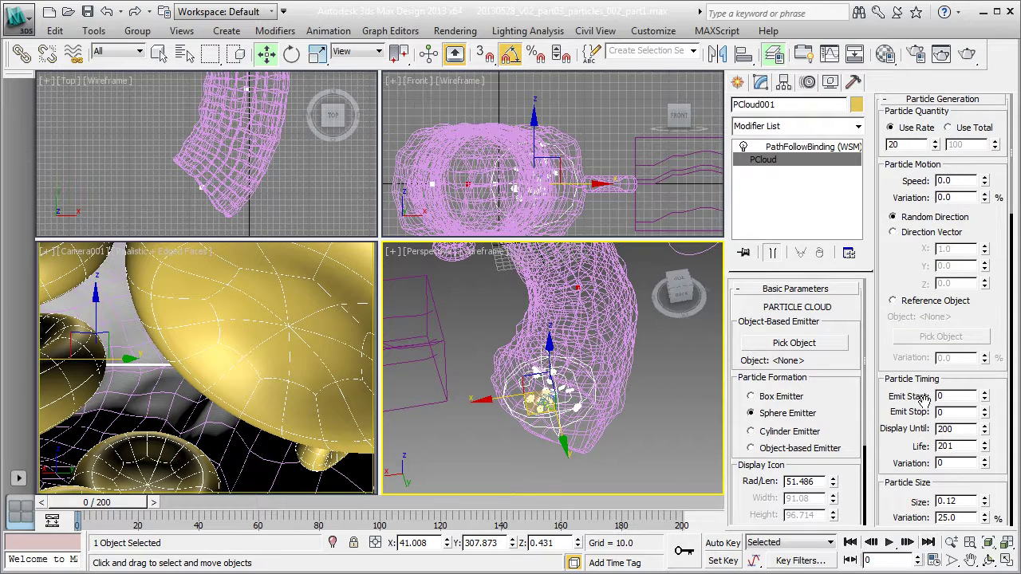
{"action": "left_click_drag", "start_coordinate": [925, 399], "coordinate": [940, 293]}
{"action": "double_click", "coordinate": [940, 294]}
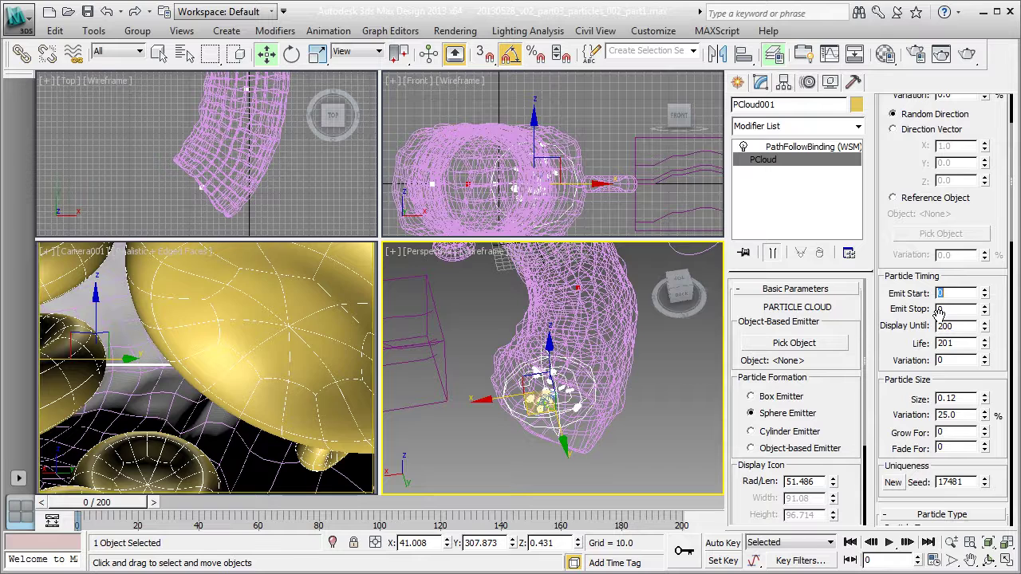
{"action": "type", "text": "-100"}
{"action": "key", "text": "Return"}
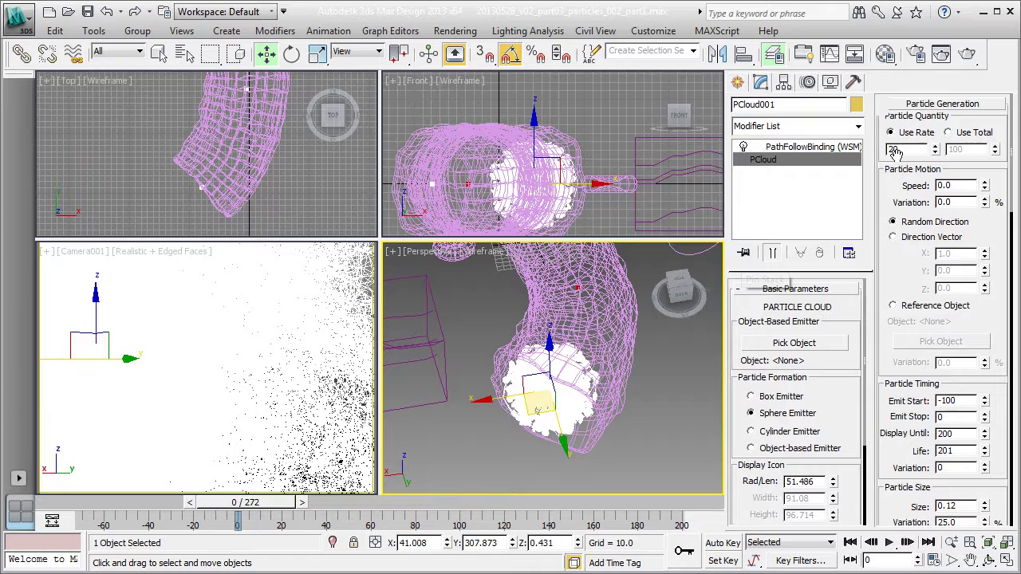
Set the particle Use Rate to 1 and extend the timeline to start at frame -100
{"action": "double_click", "coordinate": [904, 149]}
{"action": "key", "text": "Return"}
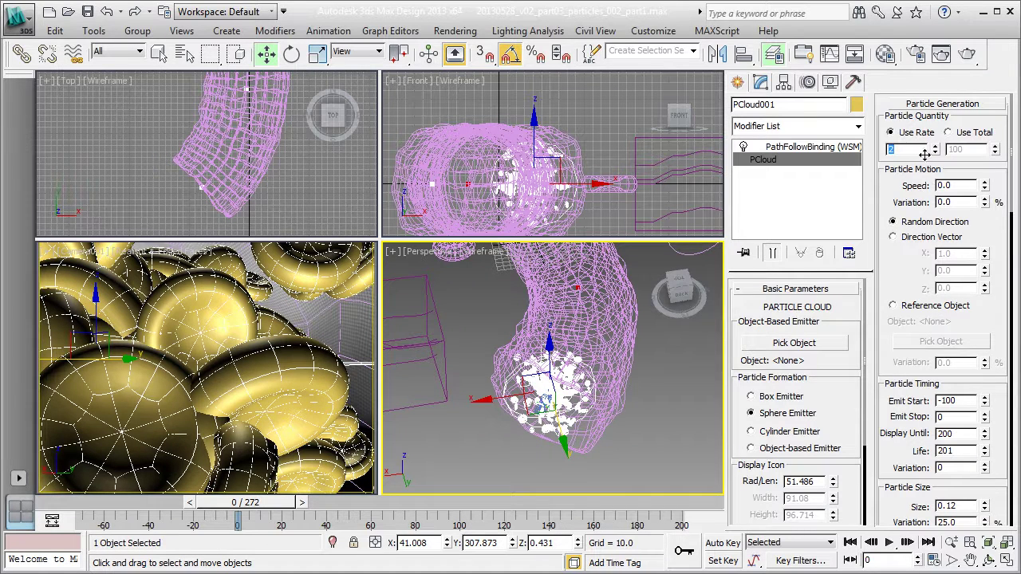
{"action": "key", "text": "Return"}
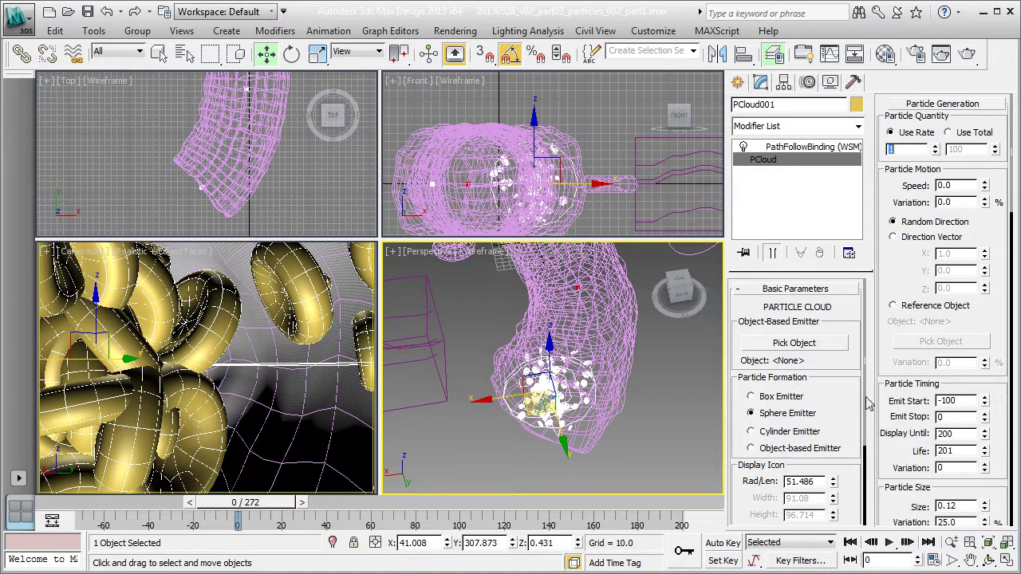
{"action": "scroll", "coordinate": [853, 403], "scroll_direction": "down", "scroll_amount": 3}
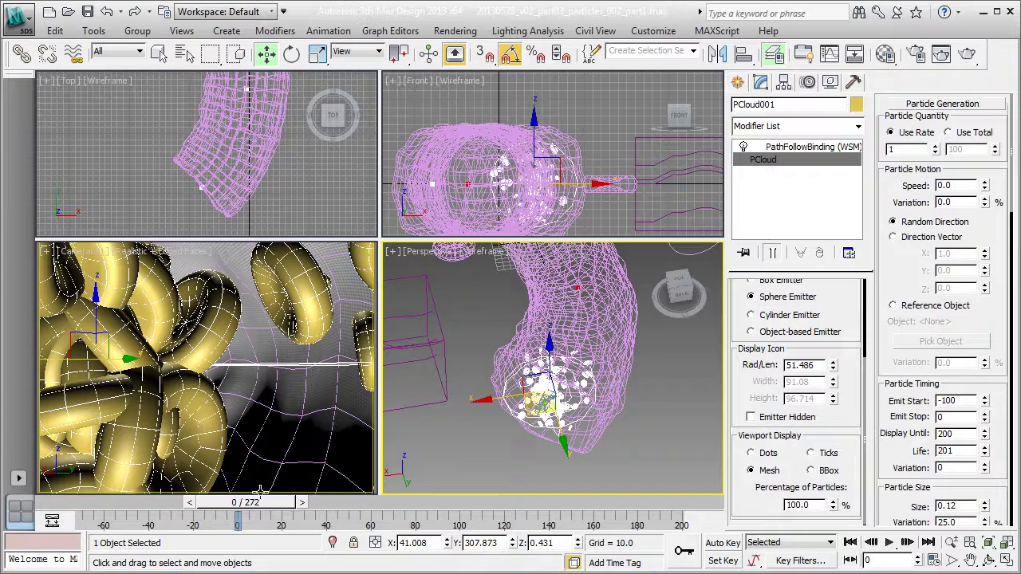
{"action": "left_click_drag", "start_coordinate": [191, 523], "coordinate": [255, 551], "text": "ctrl+alt"}
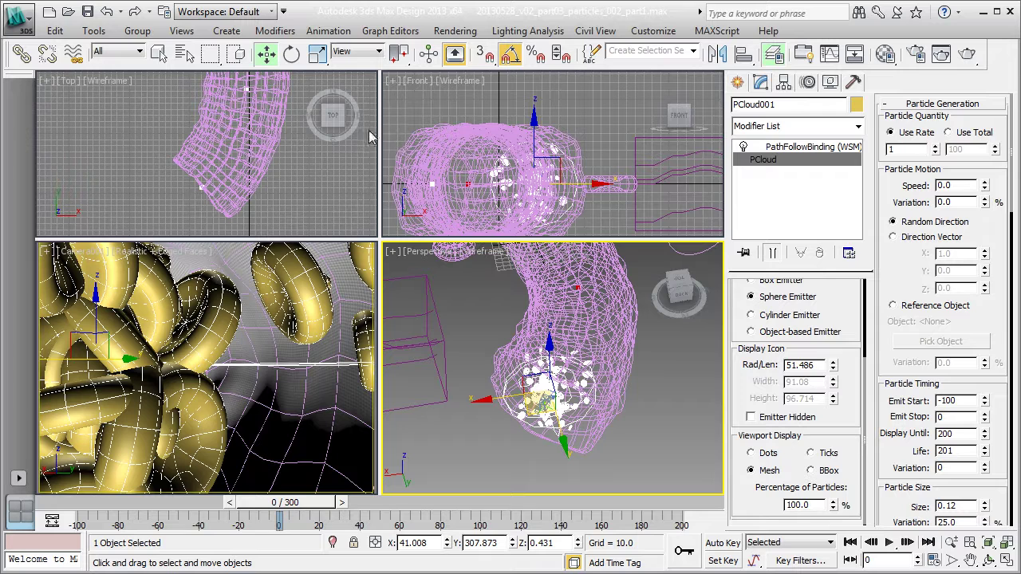
{"action": "left_click_drag", "start_coordinate": [116, 503], "coordinate": [92, 511]}
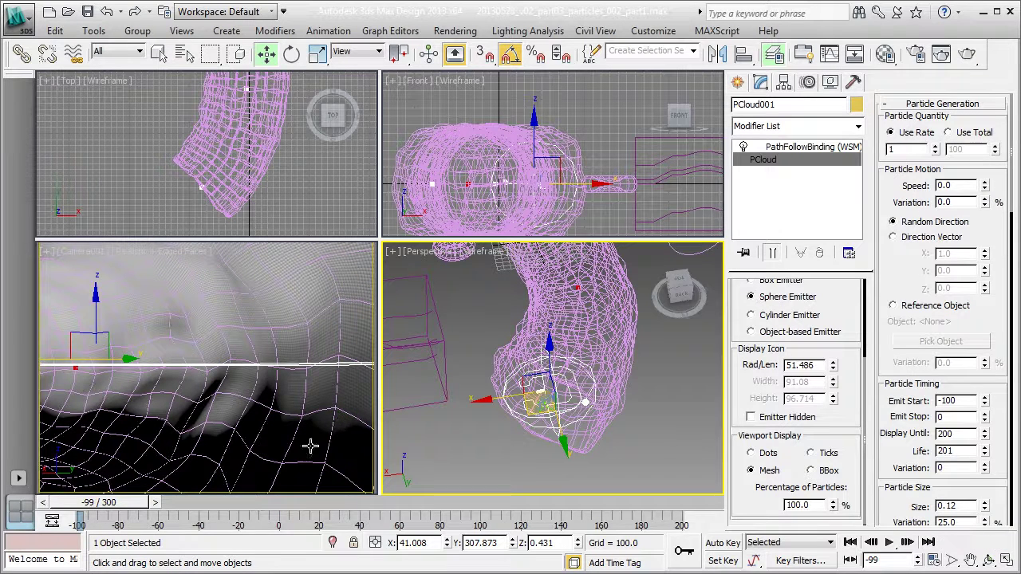
{"action": "right_click", "coordinate": [126, 490]}
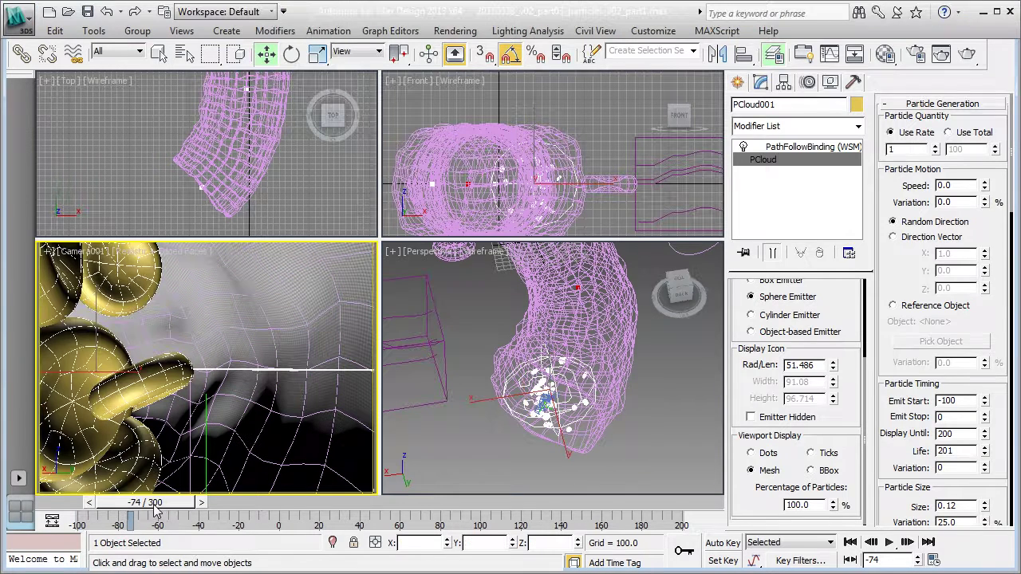
{"action": "left_click_drag", "start_coordinate": [317, 519], "coordinate": [391, 537]}
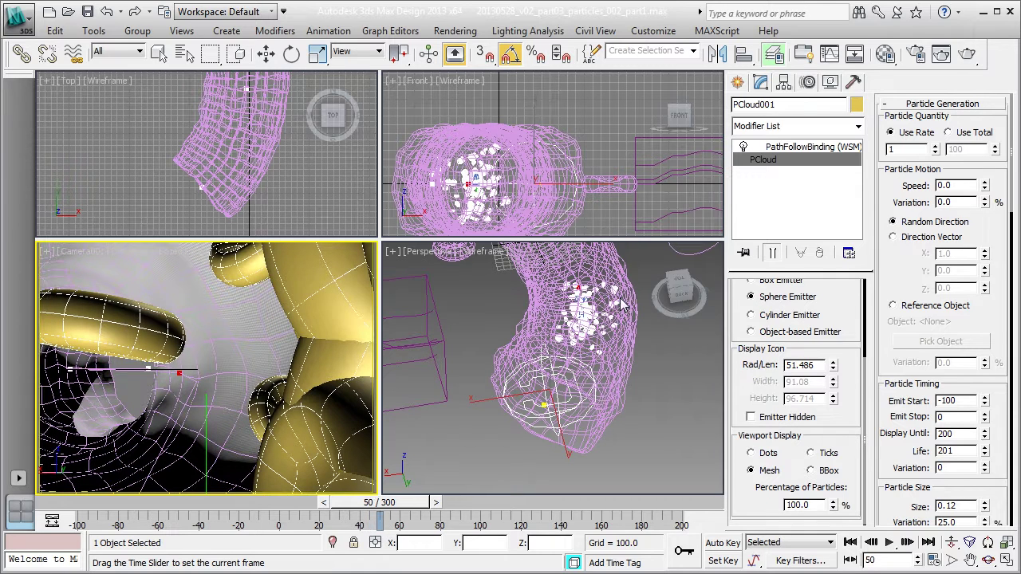
{"action": "key", "text": "w"}
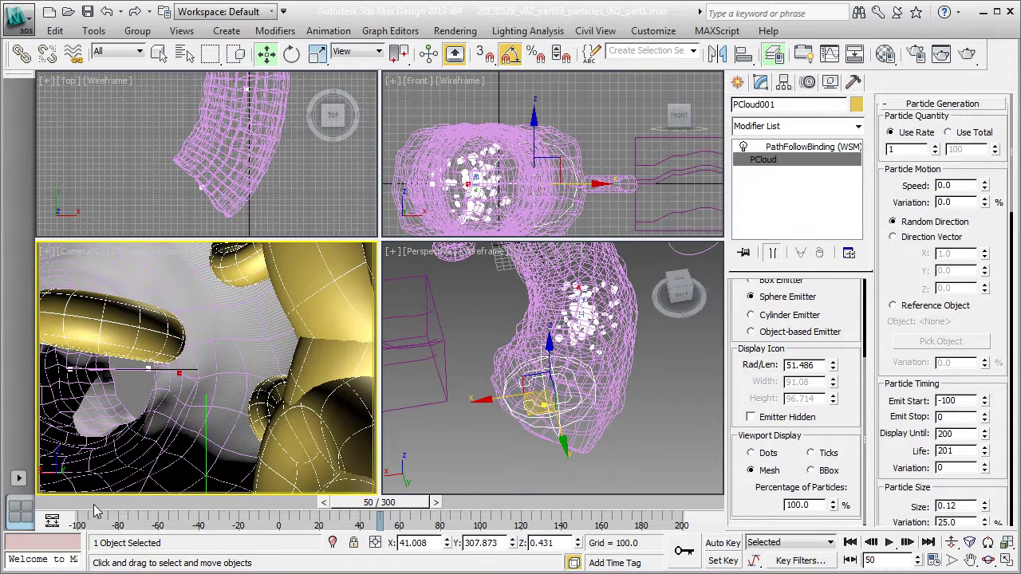
{"action": "key", "text": "Home"}
{"action": "left_click_drag", "start_coordinate": [101, 512], "coordinate": [338, 519]}
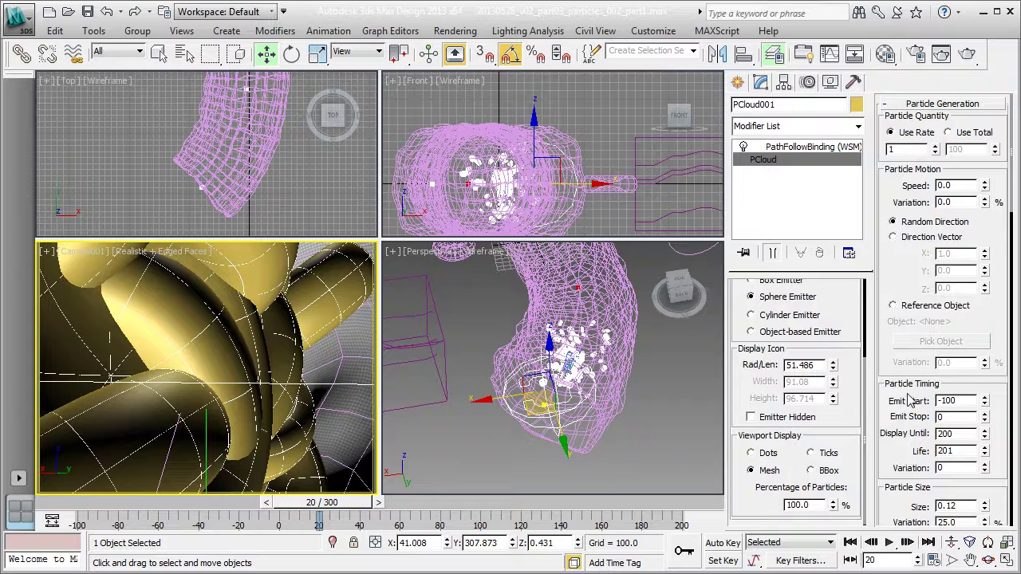
{"action": "scroll", "coordinate": [913, 375], "scroll_direction": "down", "scroll_amount": 2}
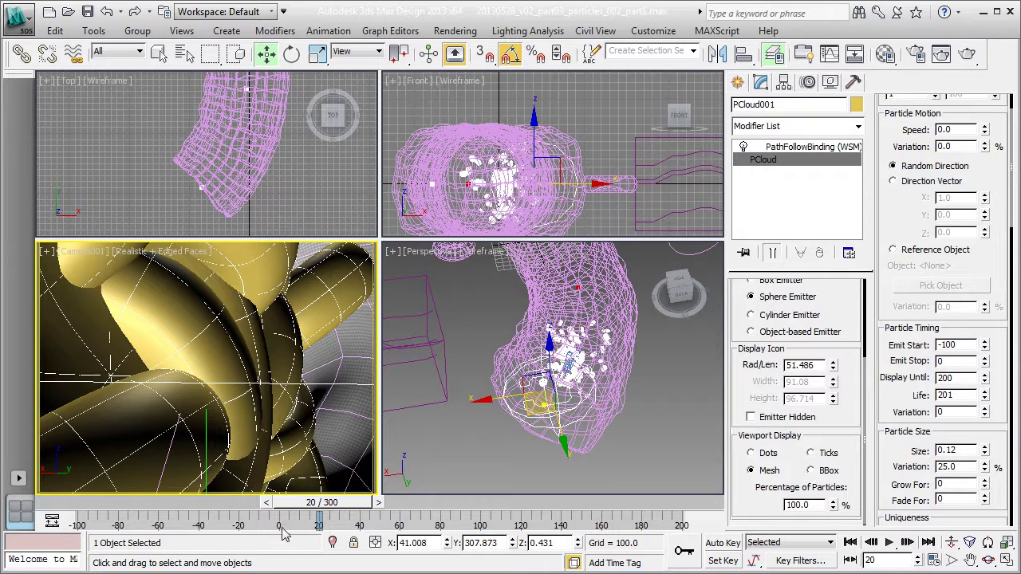
{"action": "left_click_drag", "start_coordinate": [87, 505], "coordinate": [419, 533]}
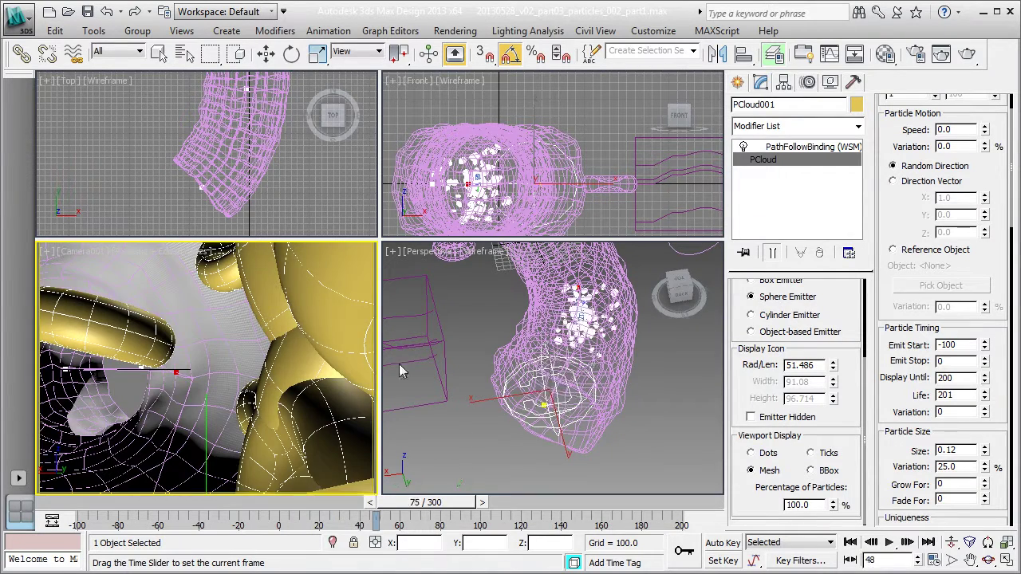
{"action": "key", "text": "w"}
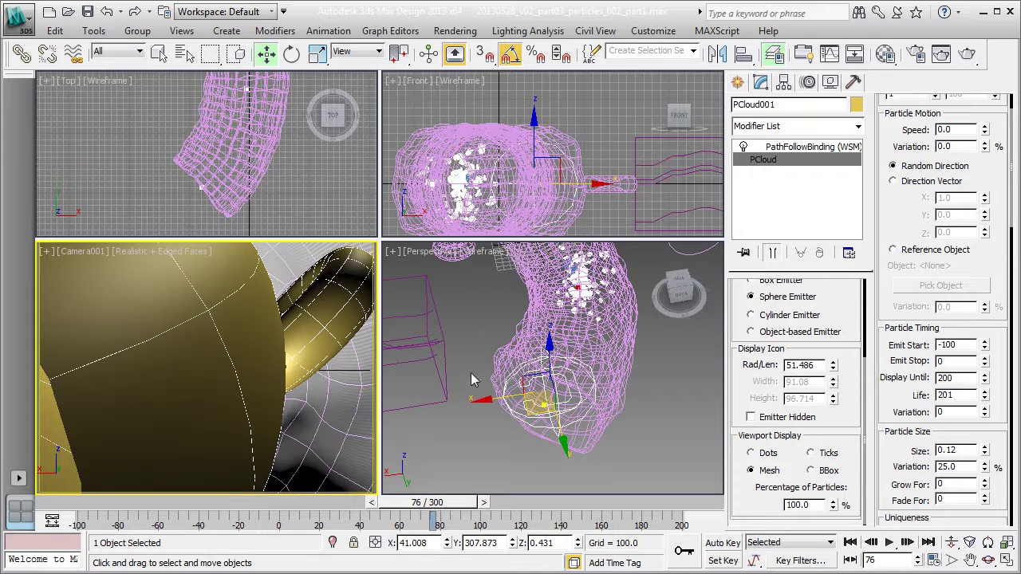
Select the Path Follow space warp and set its Start Frame to -100
{"action": "left_click", "coordinate": [446, 378]}
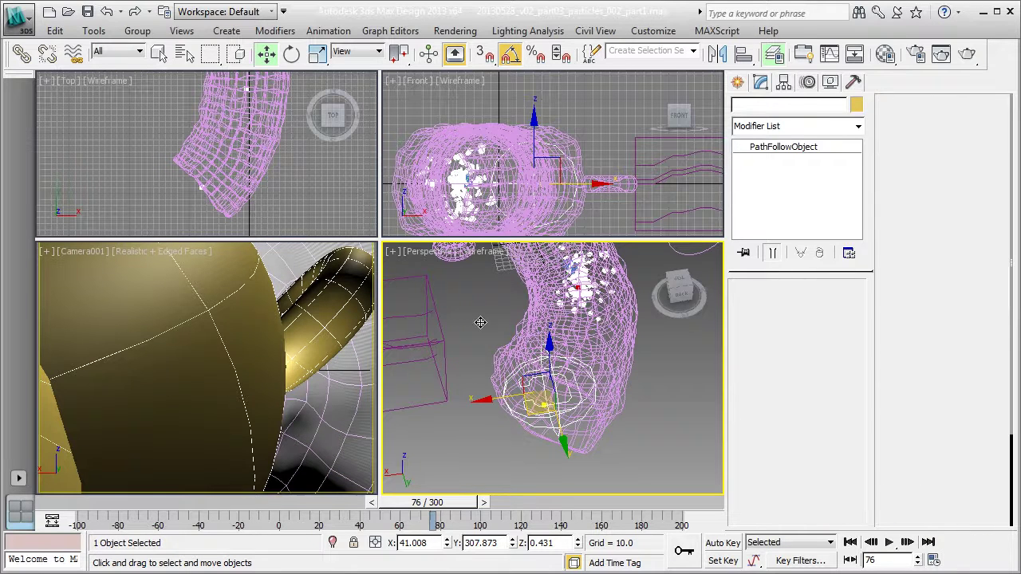
{"action": "left_click", "coordinate": [838, 150]}
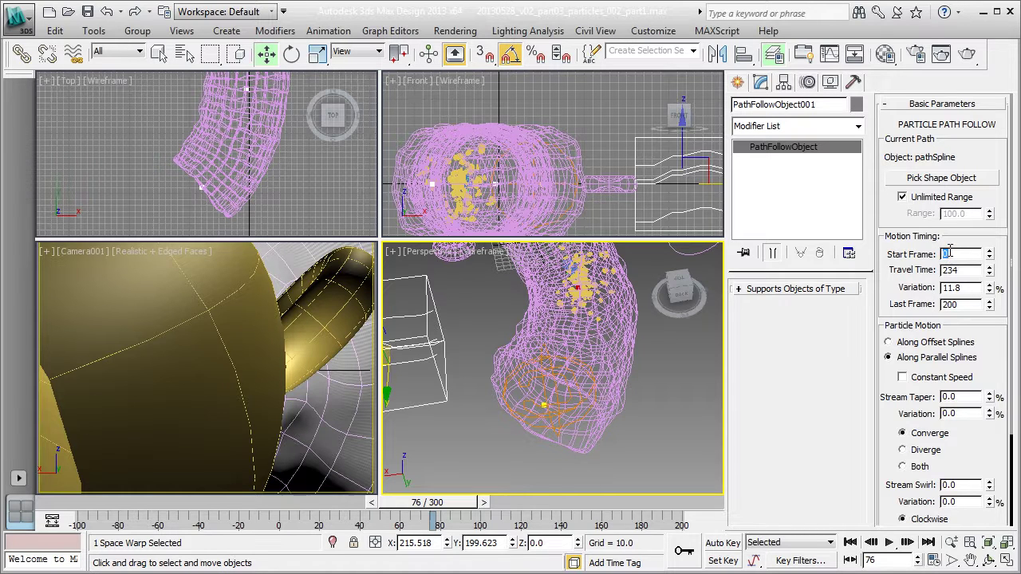
{"action": "left_click", "coordinate": [148, 503]}
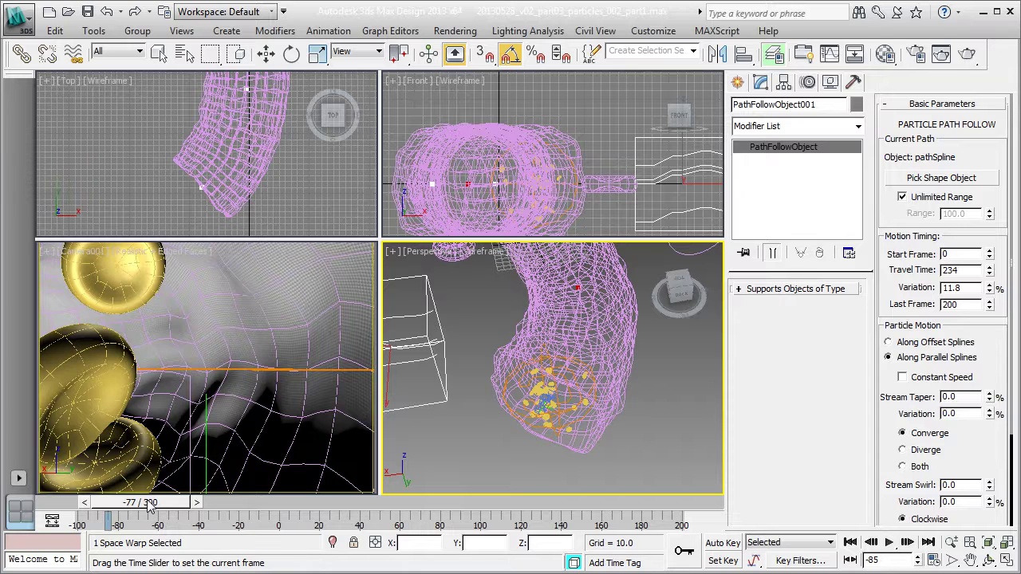
{"action": "left_click_drag", "start_coordinate": [148, 502], "coordinate": [179, 502]}
{"action": "key", "text": "w"}
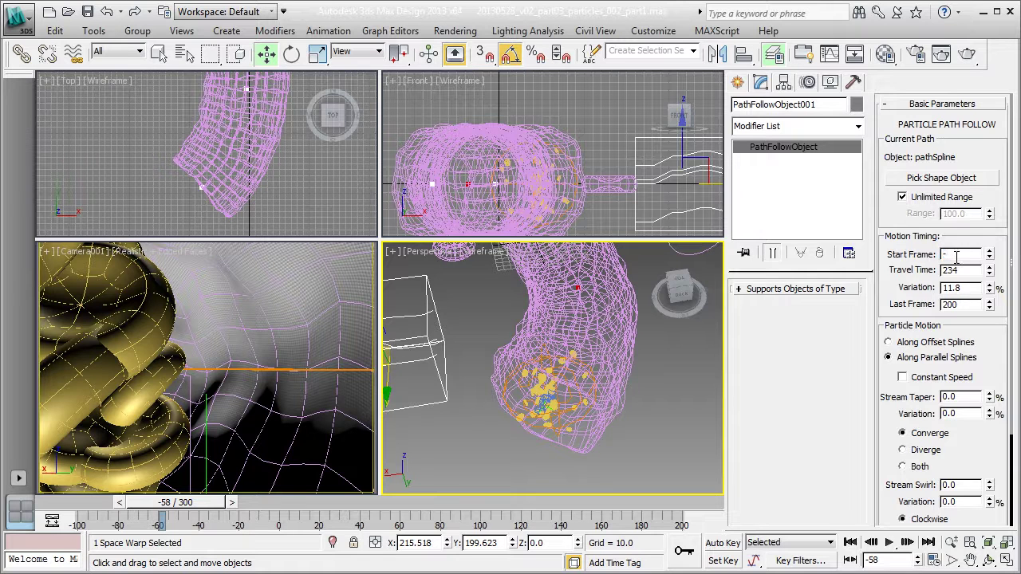
{"action": "key", "text": "Return"}
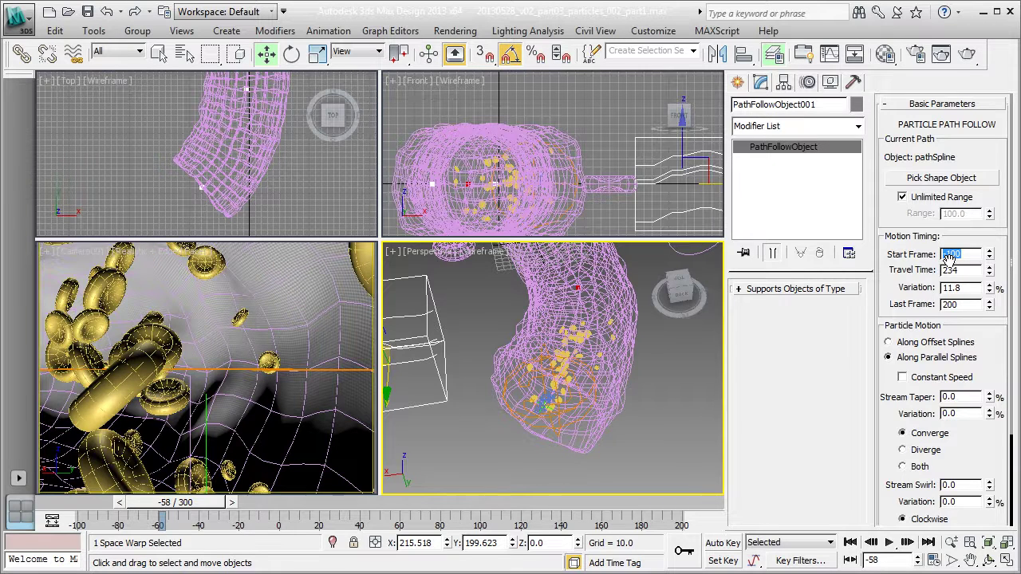
Maximize the Perspective view and scrub frames 8 to 88 to check the particles
{"action": "left_click_drag", "start_coordinate": [223, 503], "coordinate": [347, 522]}
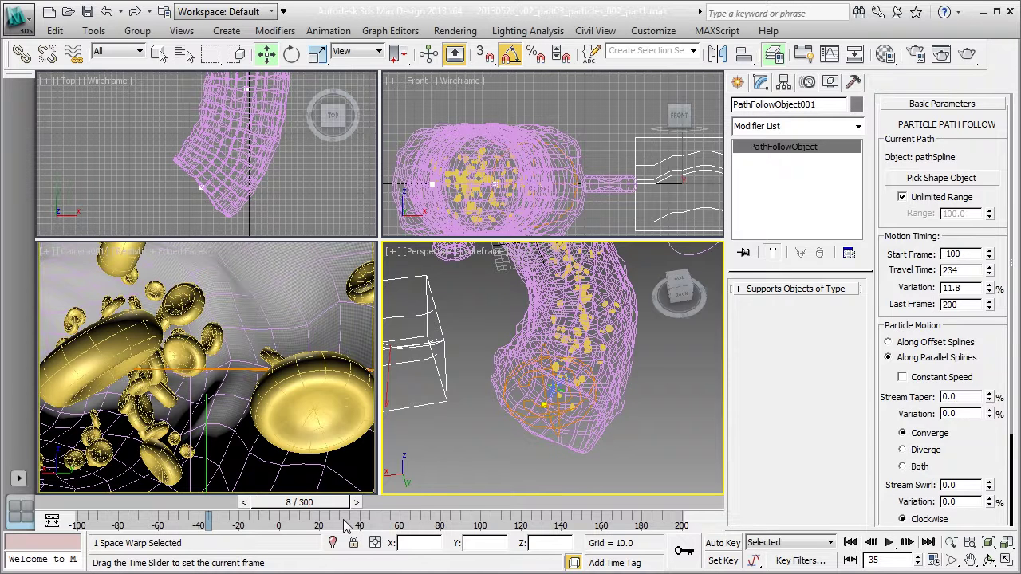
{"action": "left_click_drag", "start_coordinate": [347, 527], "coordinate": [353, 525]}
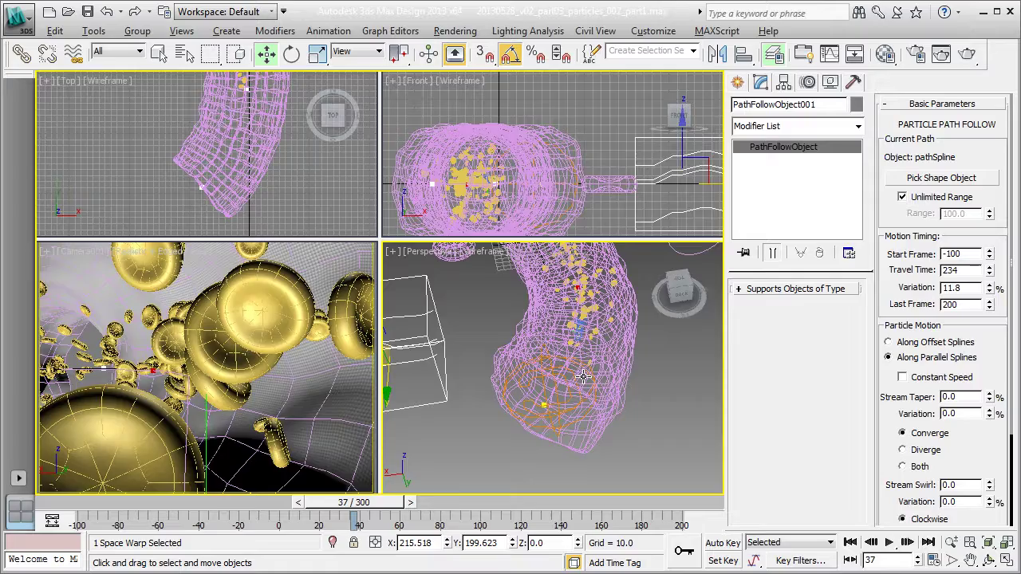
{"action": "key", "text": "alt+w"}
{"action": "middle_click_drag", "start_coordinate": [572, 368], "coordinate": [556, 438], "text": "alt"}
{"action": "left_click_drag", "start_coordinate": [356, 515], "coordinate": [388, 514]}
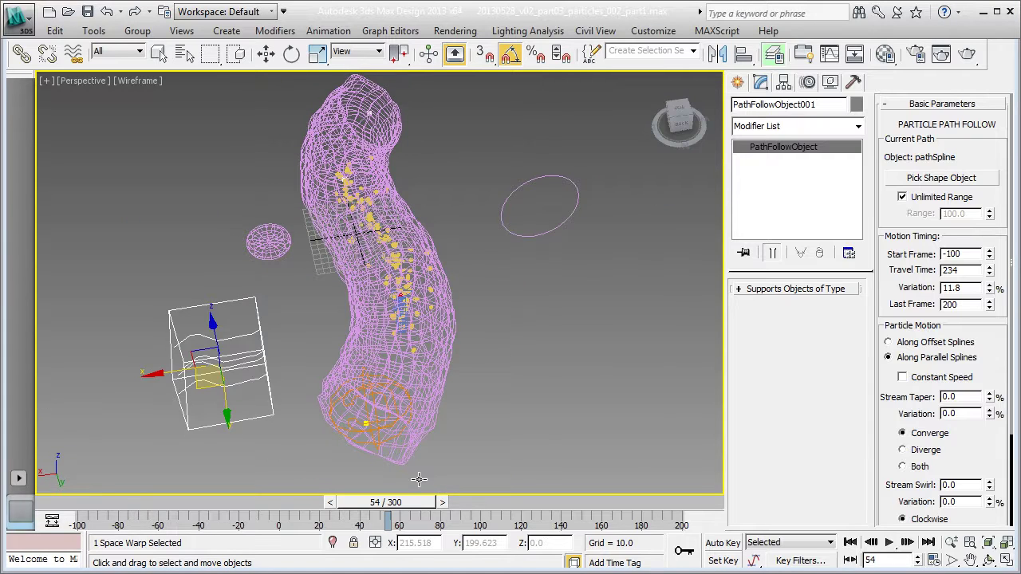
{"action": "left_click_drag", "start_coordinate": [419, 508], "coordinate": [483, 508]}
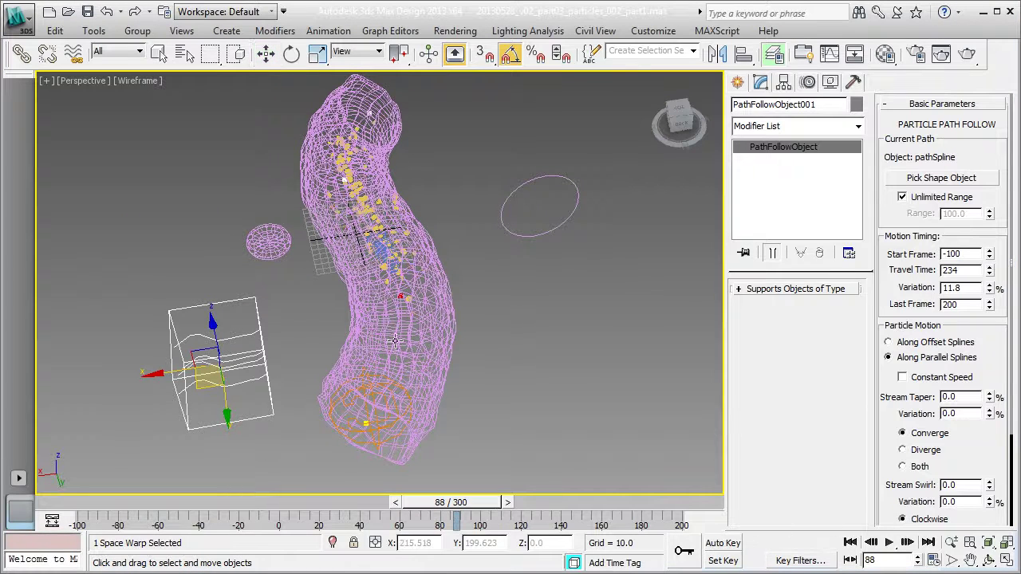
Select PCloud001 and set its Emit Stop to 200
{"action": "key", "text": "w"}
{"action": "left_click", "coordinate": [354, 437]}
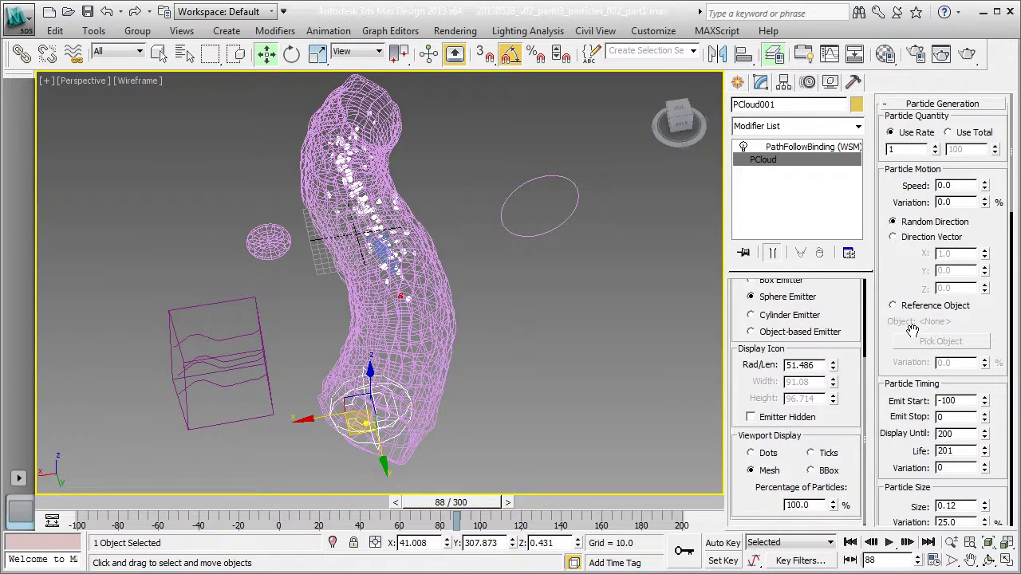
{"action": "left_click_drag", "start_coordinate": [912, 330], "coordinate": [928, 198]}
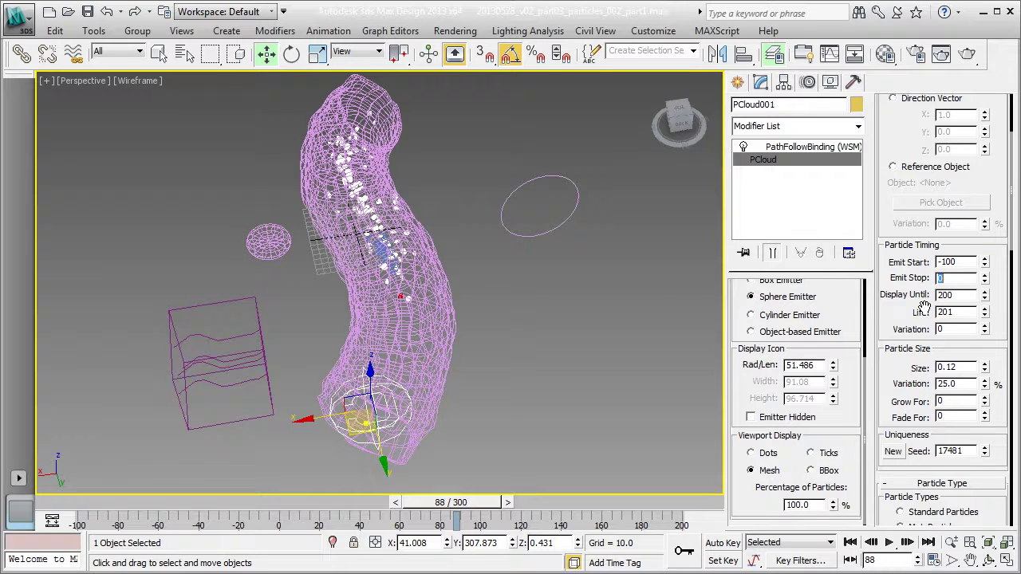
{"action": "type", "text": "200"}
{"action": "key", "text": "Return"}
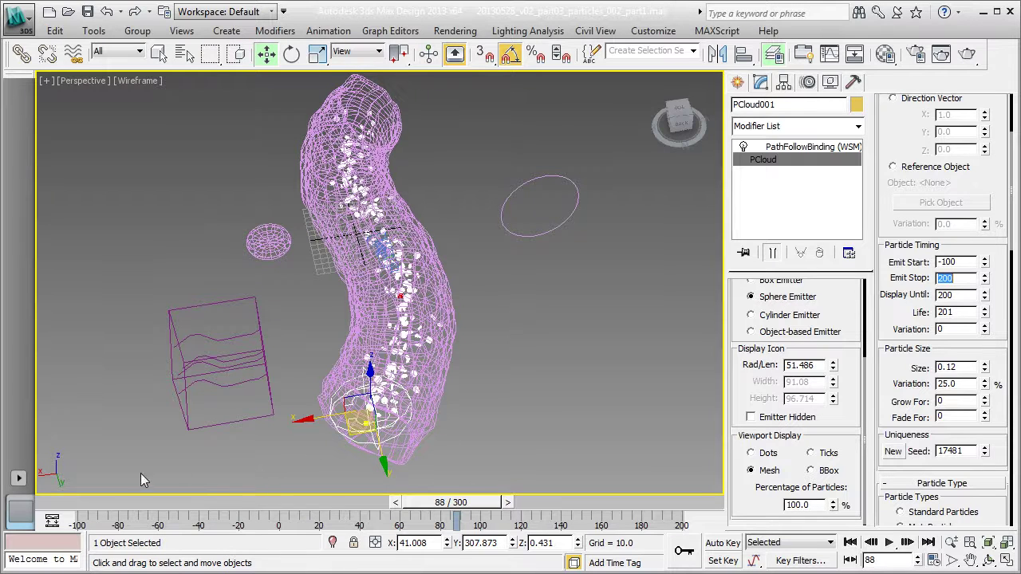
Review emission by orbiting lengthwise along the tunnel and scrubbing to frame 168, then select Path Follow
{"action": "left_click_drag", "start_coordinate": [119, 505], "coordinate": [579, 447]}
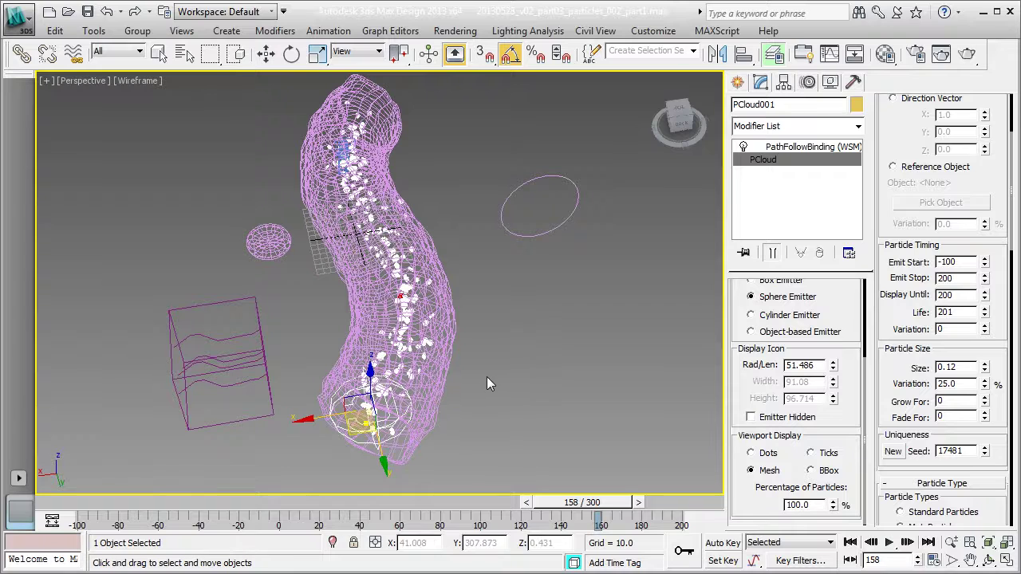
{"action": "key", "text": "w"}
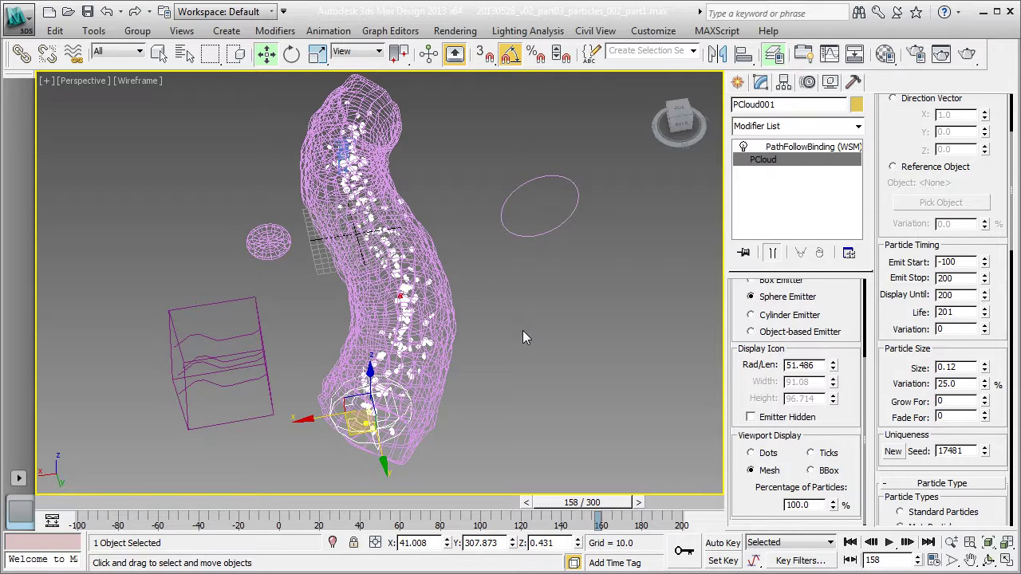
{"action": "middle_click_drag", "start_coordinate": [677, 443], "coordinate": [403, 366], "text": "alt"}
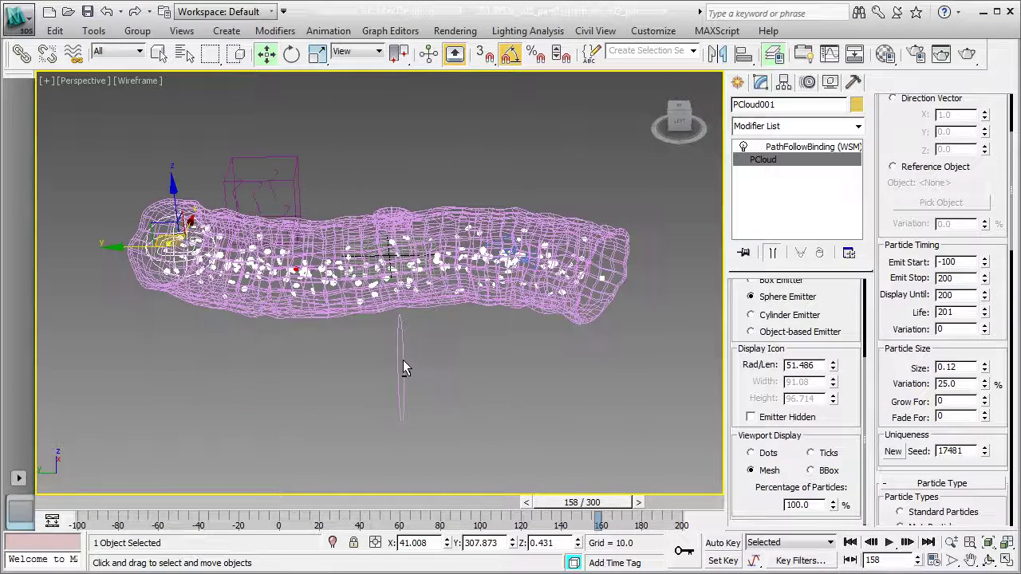
{"action": "left_click_drag", "start_coordinate": [583, 503], "coordinate": [675, 504]}
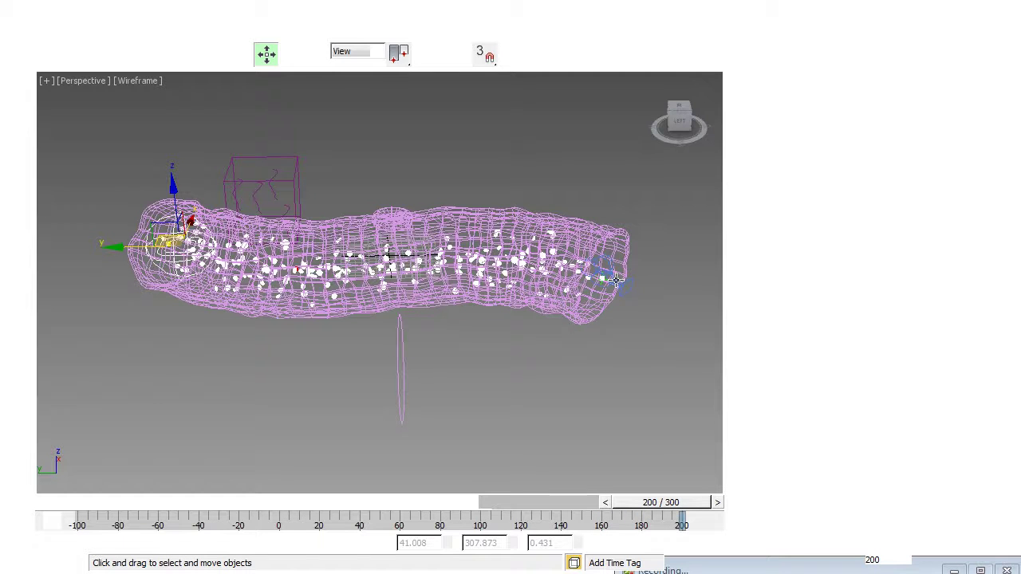
{"action": "left_click", "coordinate": [293, 182]}
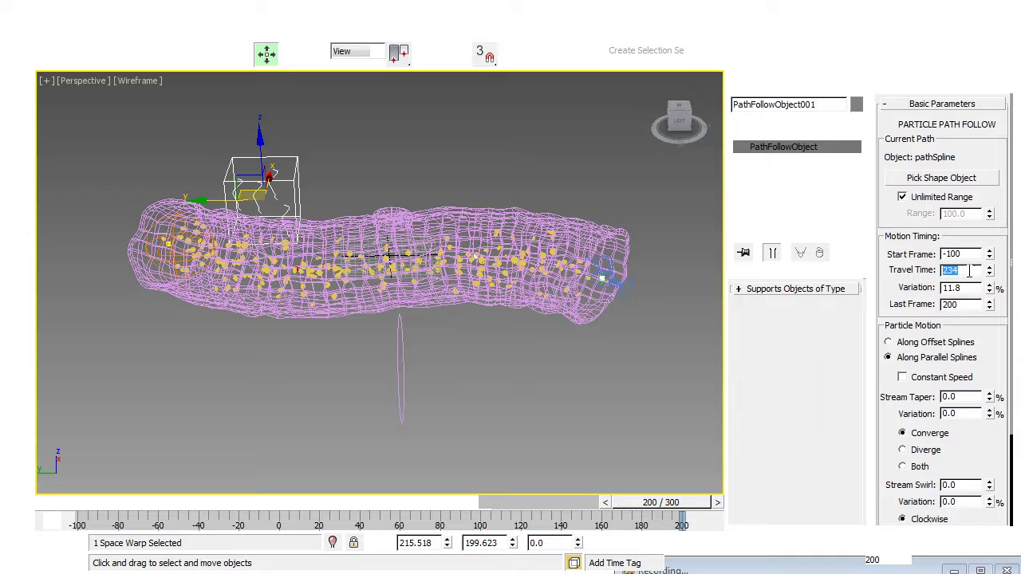
Set the Path Follow Travel Time to 215 and check the particles around frames 124–137
{"action": "type", "text": "225"}
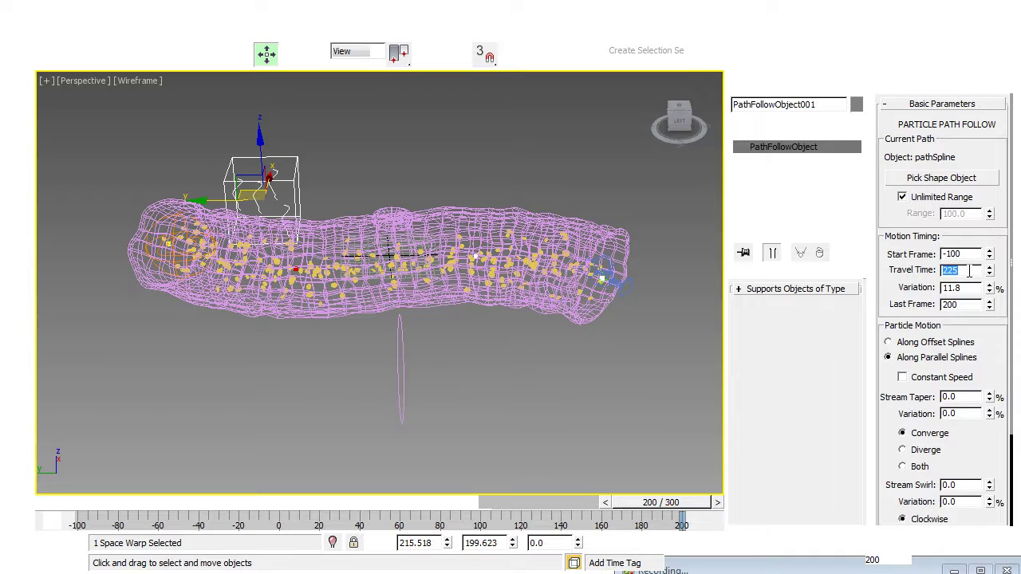
{"action": "type", "text": "2"}
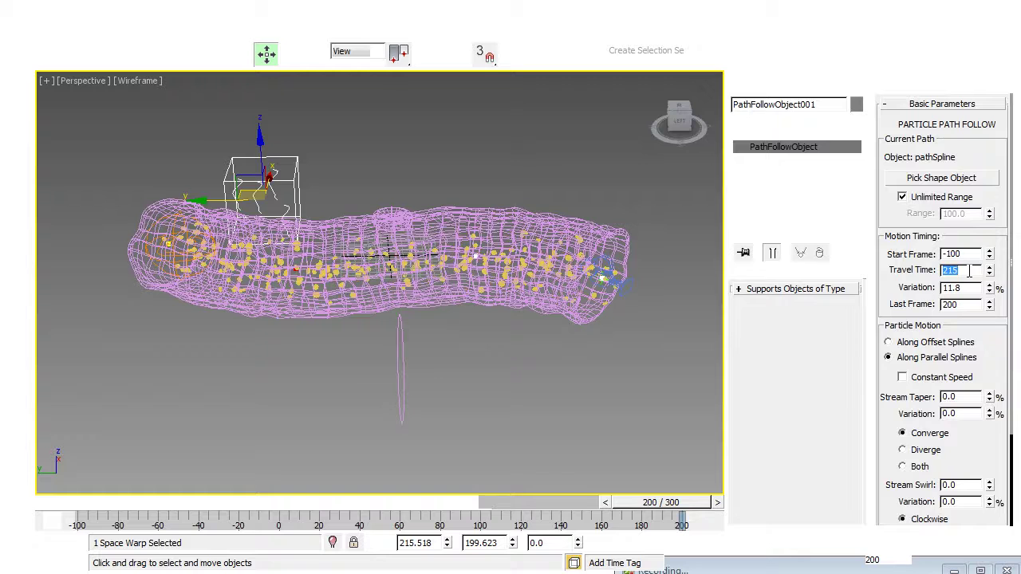
{"action": "left_click_drag", "start_coordinate": [502, 504], "coordinate": [530, 517]}
{"action": "key", "text": "w"}
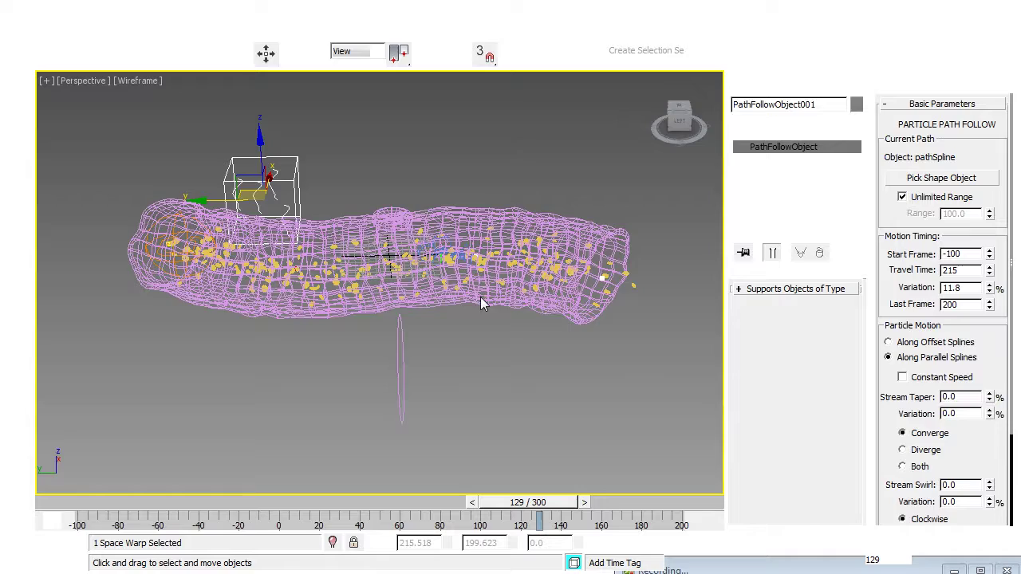
{"action": "middle_click_drag", "start_coordinate": [484, 297], "coordinate": [422, 332]}
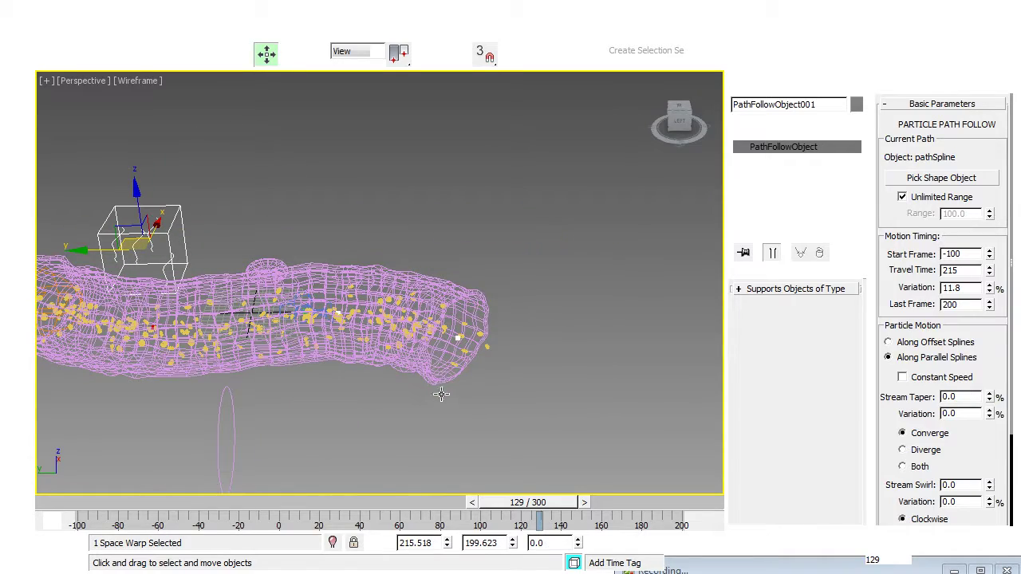
{"action": "scroll", "coordinate": [434, 351], "scroll_direction": "up", "scroll_amount": 5}
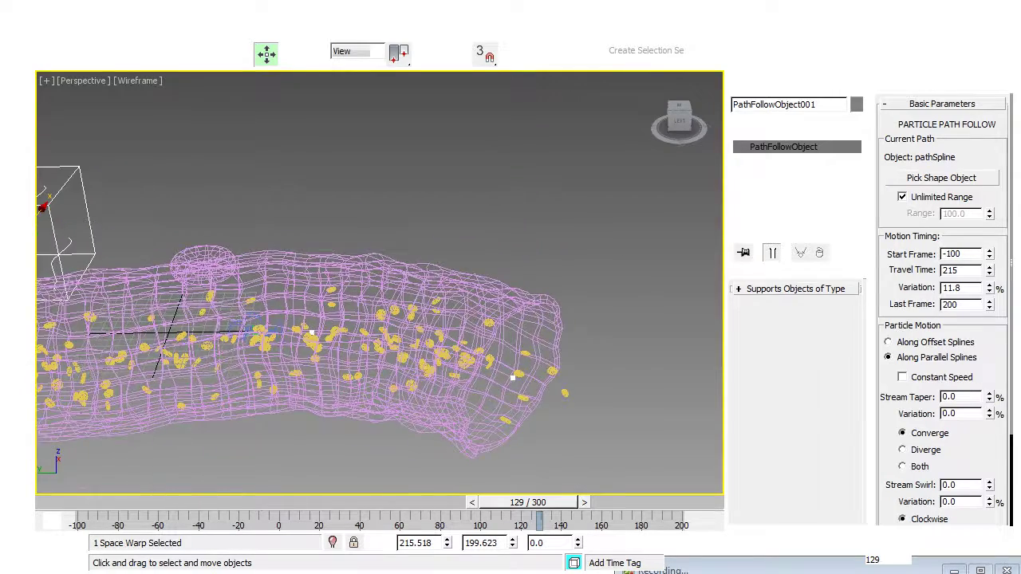
{"action": "middle_click_drag", "start_coordinate": [440, 185], "coordinate": [463, 189]}
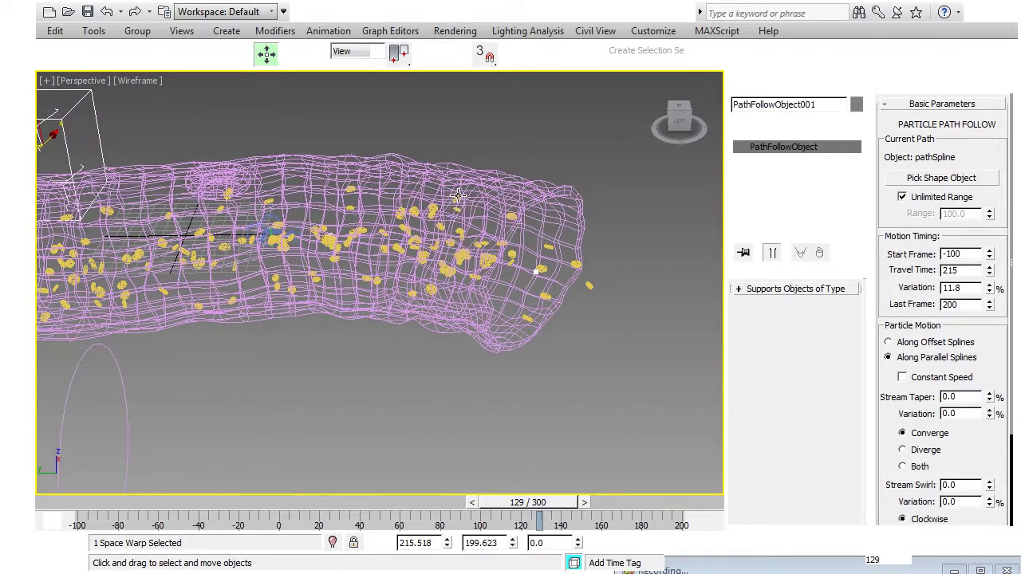
{"action": "mouse_move", "coordinate": [558, 504]}
{"action": "left_mouse_down"}
{"action": "mouse_move", "coordinate": [576, 505]}
{"action": "mouse_move", "coordinate": [558, 505]}
{"action": "left_mouse_up"}
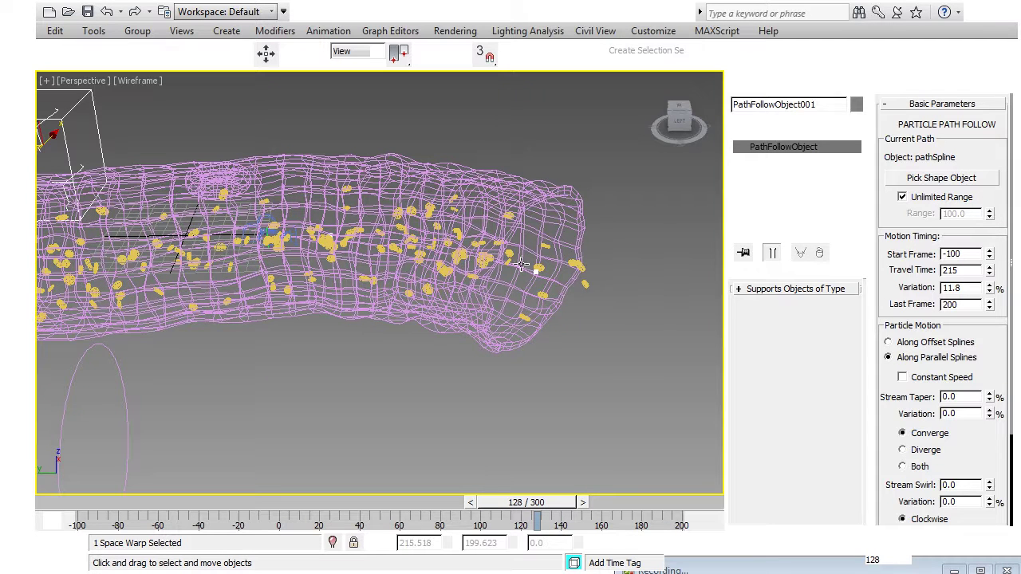
{"action": "key", "text": "w"}
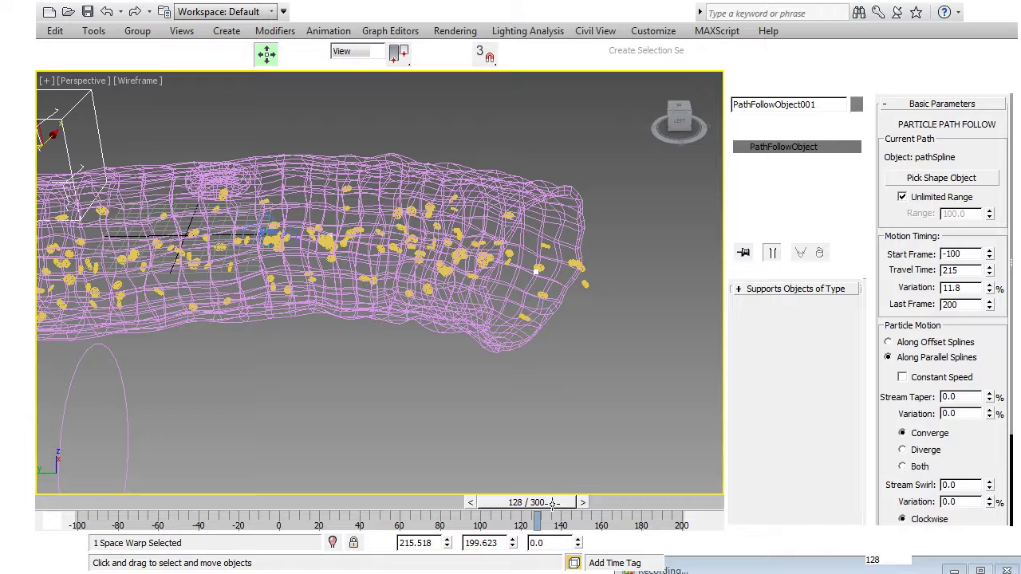
{"action": "left_click_drag", "start_coordinate": [552, 503], "coordinate": [539, 523]}
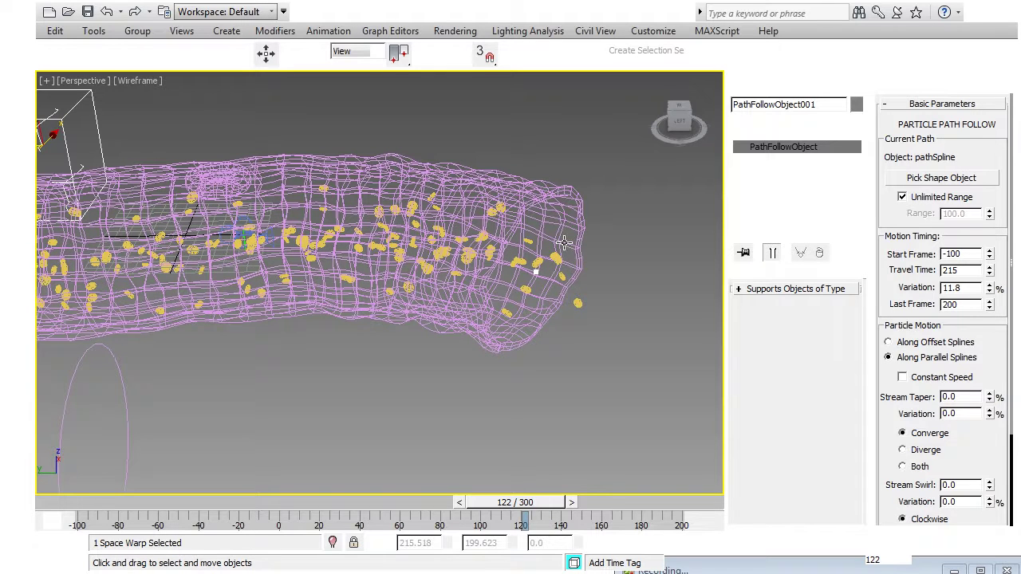
Try Travel Times of 205 and 195, checking the particles around frame 108
{"action": "key", "text": "w"}
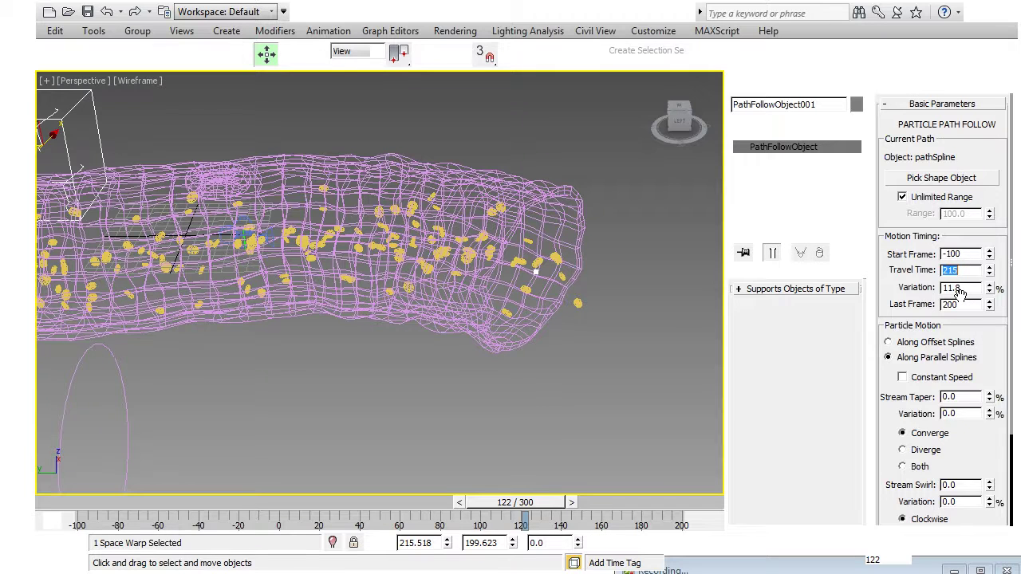
{"action": "type", "text": "205"}
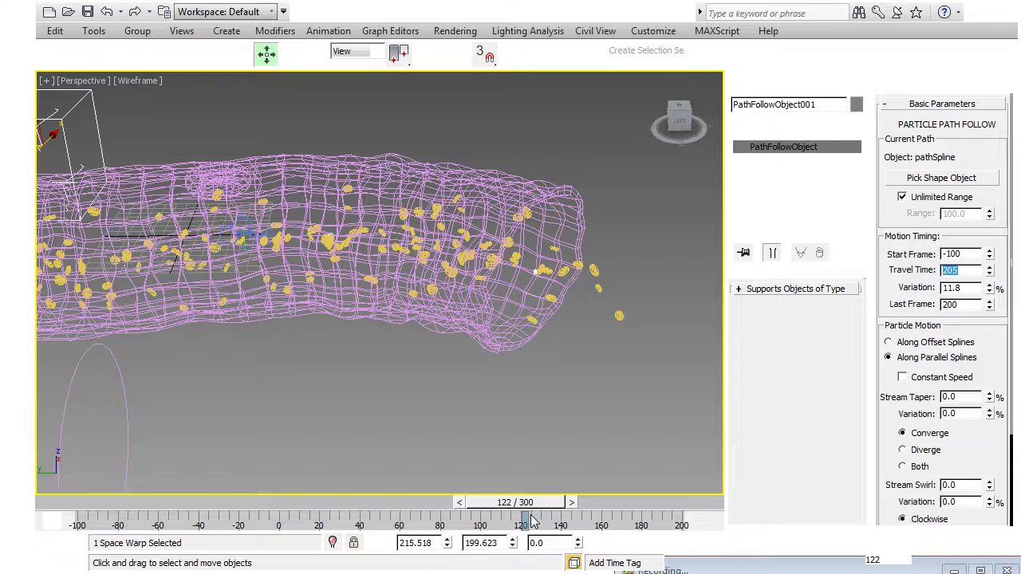
{"action": "mouse_move", "coordinate": [533, 521]}
{"action": "left_mouse_down"}
{"action": "mouse_move", "coordinate": [514, 523]}
{"action": "mouse_move", "coordinate": [567, 501]}
{"action": "mouse_move", "coordinate": [544, 517]}
{"action": "left_mouse_up"}
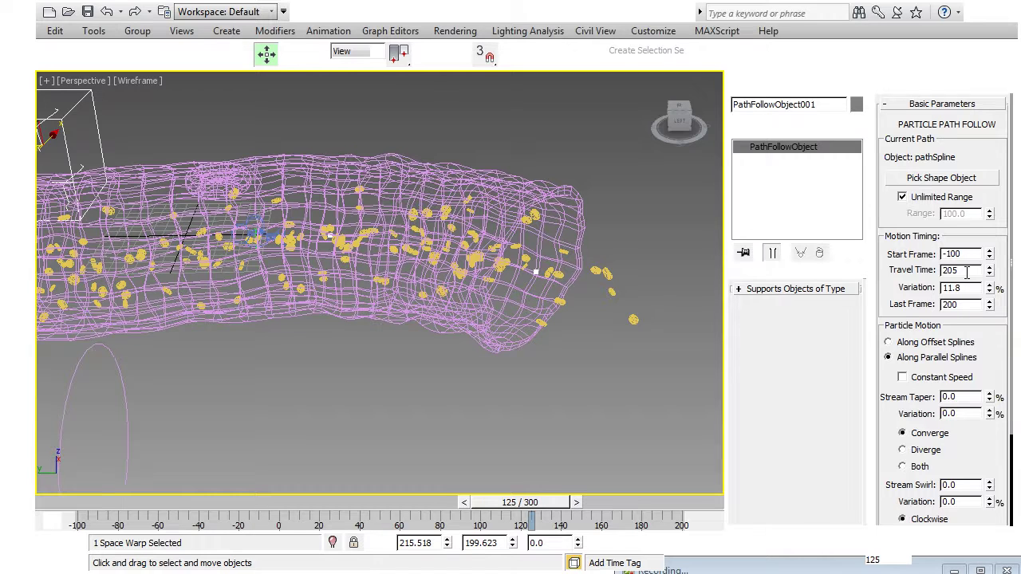
{"action": "type", "text": "195"}
{"action": "key", "text": "Return"}
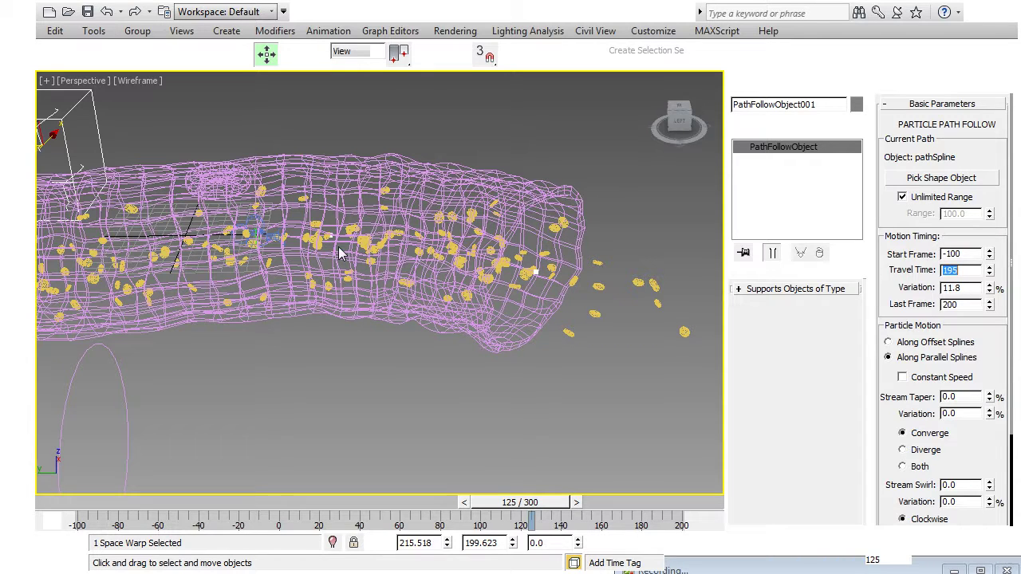
{"action": "left_click_drag", "start_coordinate": [556, 513], "coordinate": [606, 515]}
Set Travel Time to 200 and scrub back to check the particle flow
{"action": "key", "text": "w"}
{"action": "double_click", "coordinate": [962, 270]}
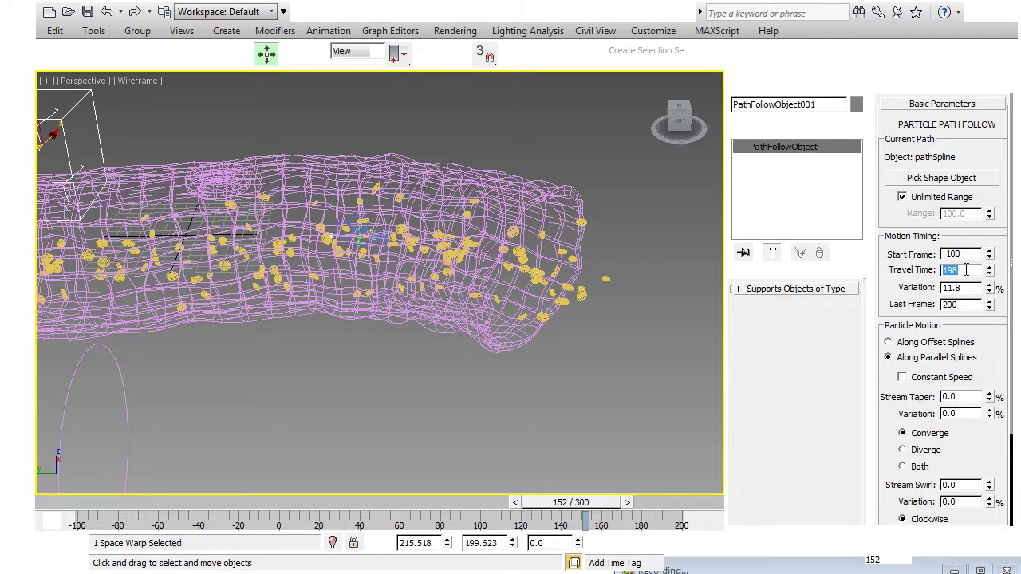
{"action": "type", "text": "200"}
{"action": "left_click_drag", "start_coordinate": [588, 520], "coordinate": [498, 545]}
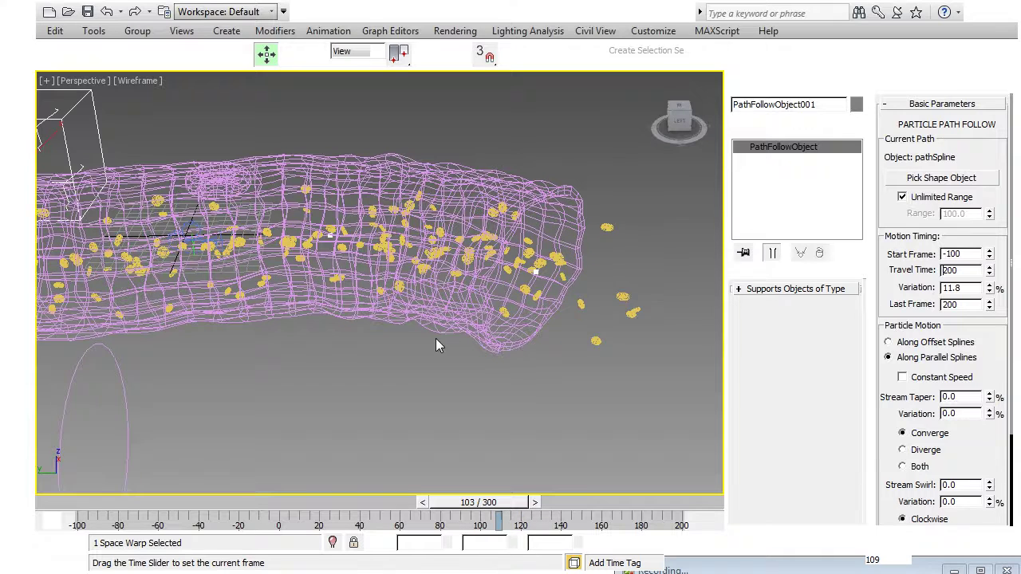
Restore the four-view layout and scrub the animation to watch particles in the Camera001 view
{"action": "key", "text": "alt+w"}
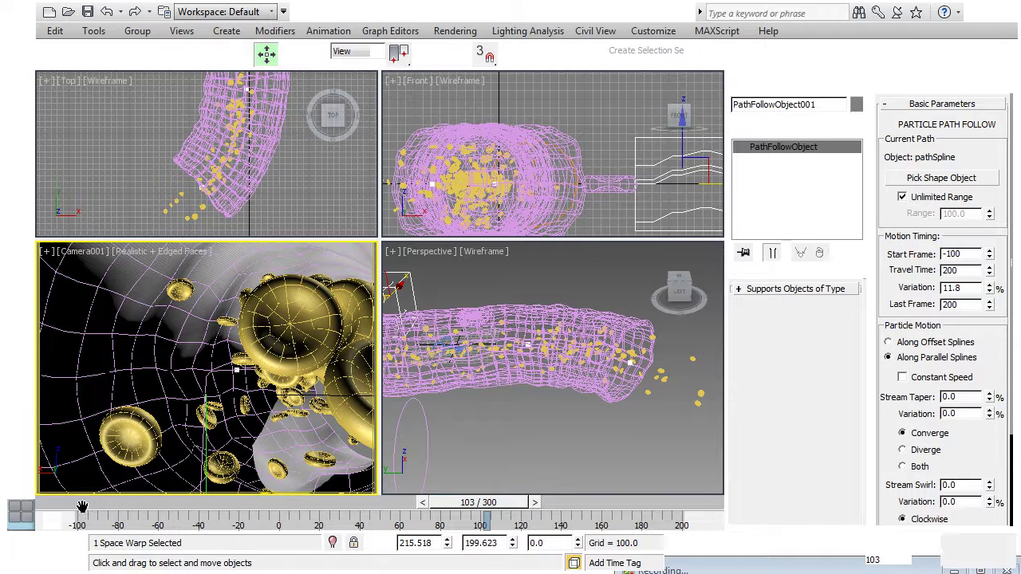
{"action": "left_click_drag", "start_coordinate": [81, 508], "coordinate": [165, 536]}
{"action": "key", "text": "w"}
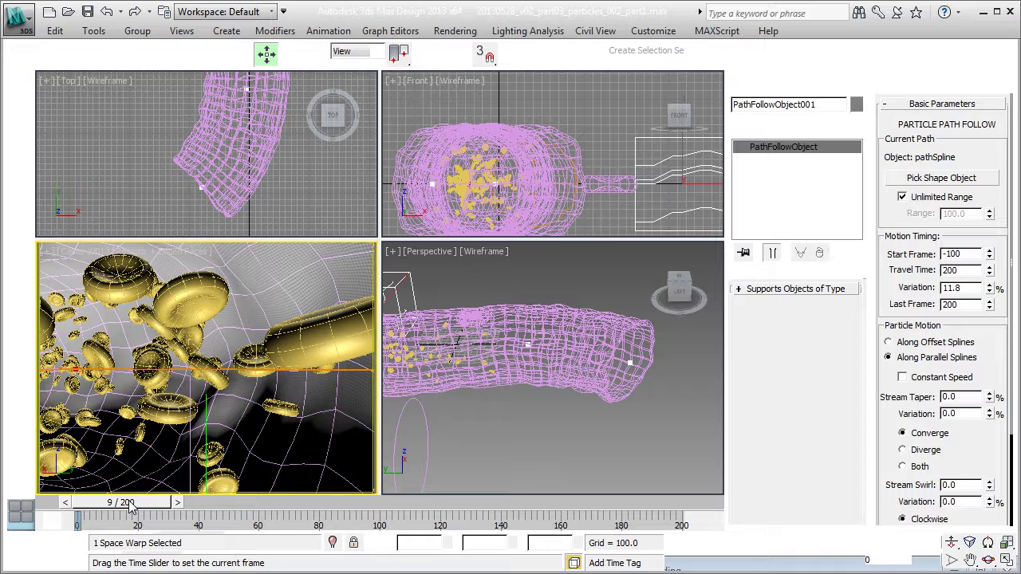
{"action": "left_click_drag", "start_coordinate": [132, 509], "coordinate": [582, 496]}
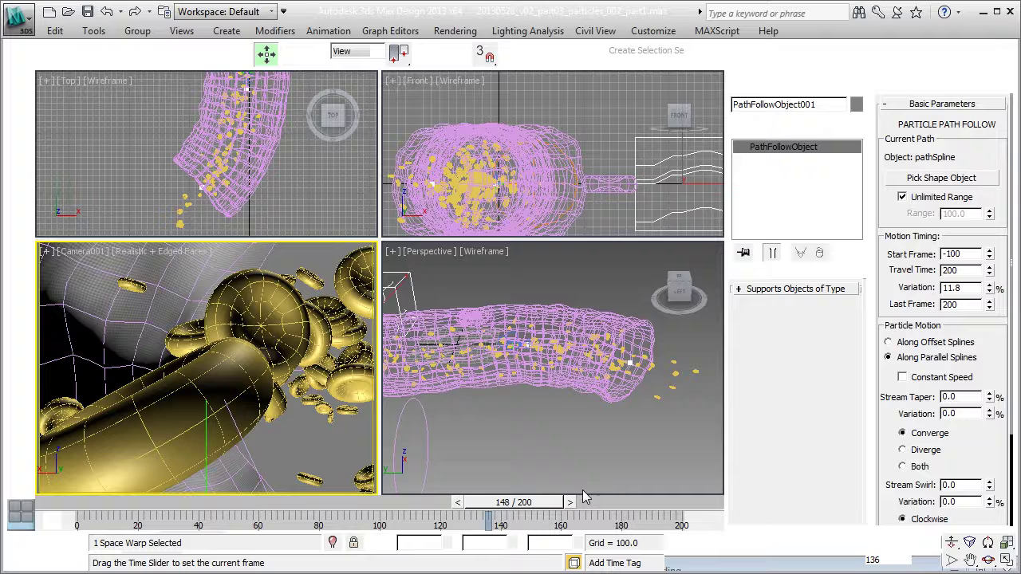
{"action": "left_click_drag", "start_coordinate": [583, 491], "coordinate": [385, 533]}
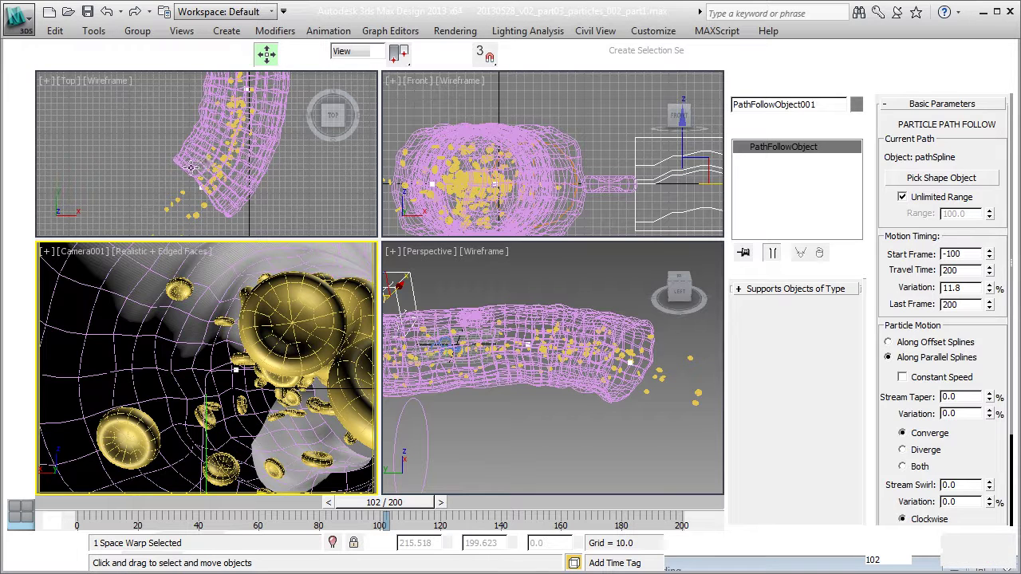
{"action": "right_click", "coordinate": [255, 142]}
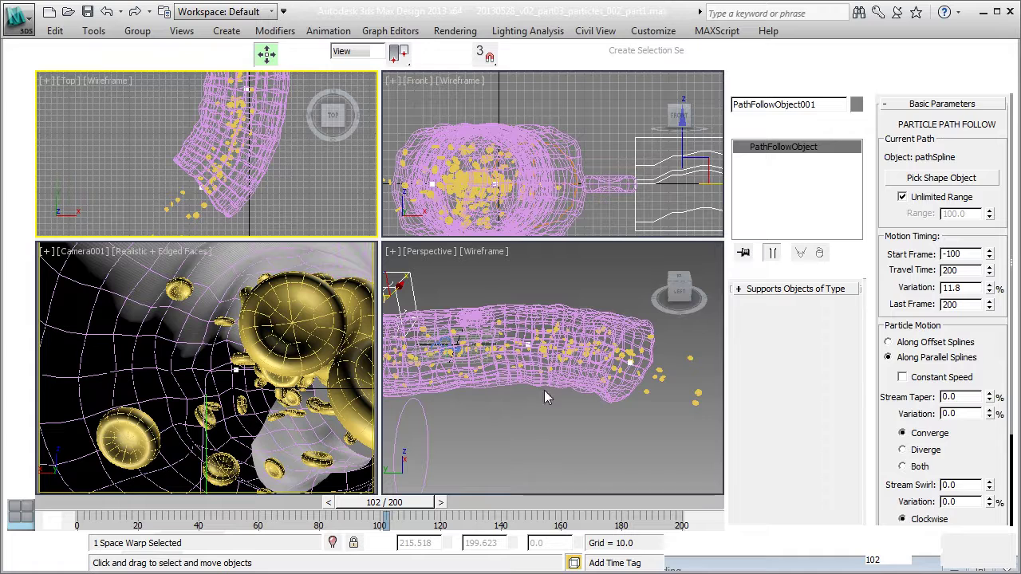
Pan the Perspective view around the tube and step the animation back to frame 88
{"action": "middle_click", "coordinate": [521, 402]}
{"action": "middle_click_drag", "start_coordinate": [521, 403], "coordinate": [542, 418]}
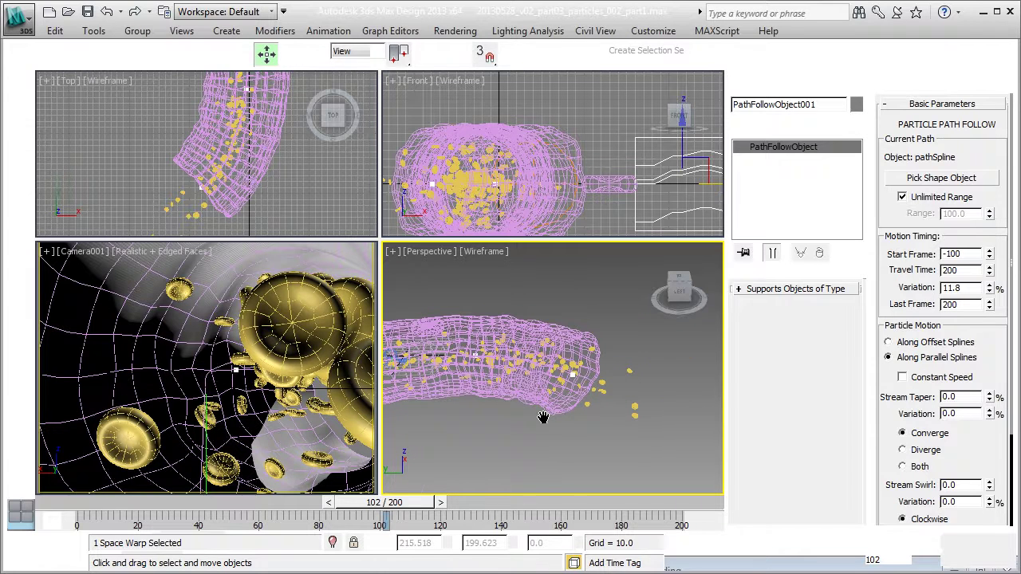
{"action": "middle_click_drag", "start_coordinate": [583, 371], "coordinate": [495, 328]}
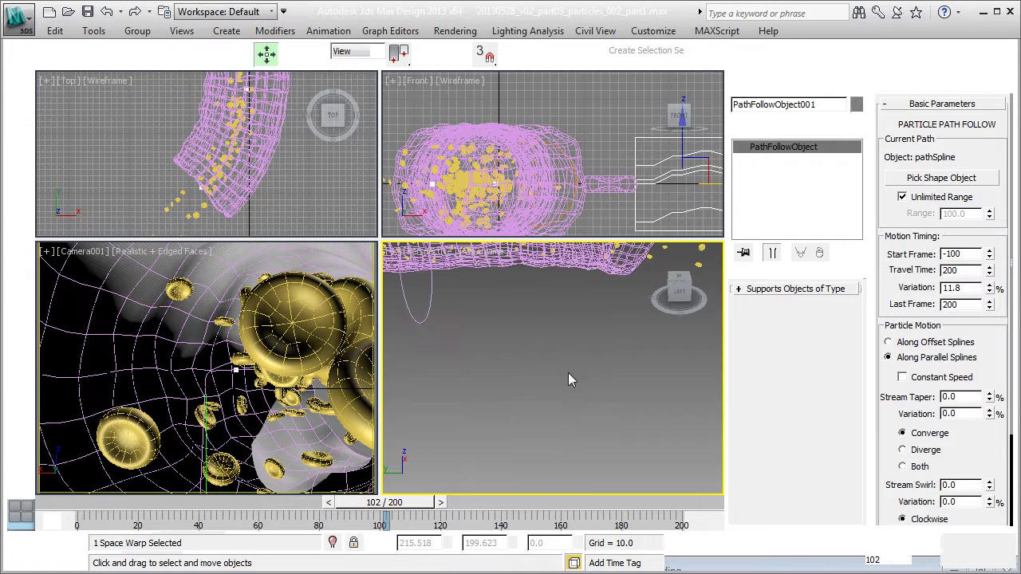
{"action": "middle_click_drag", "start_coordinate": [568, 381], "coordinate": [606, 405]}
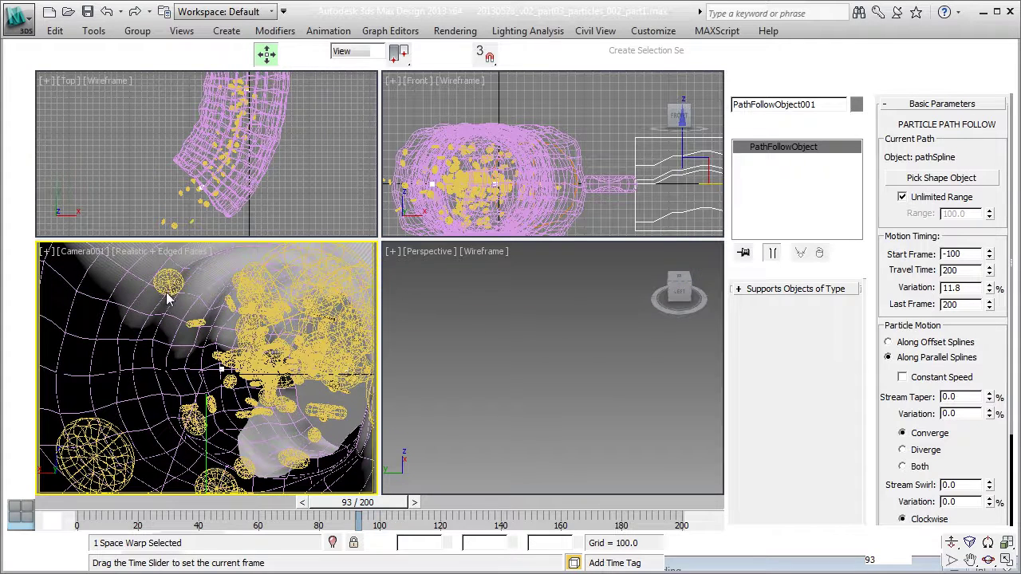
{"action": "key", "text": "comma"}
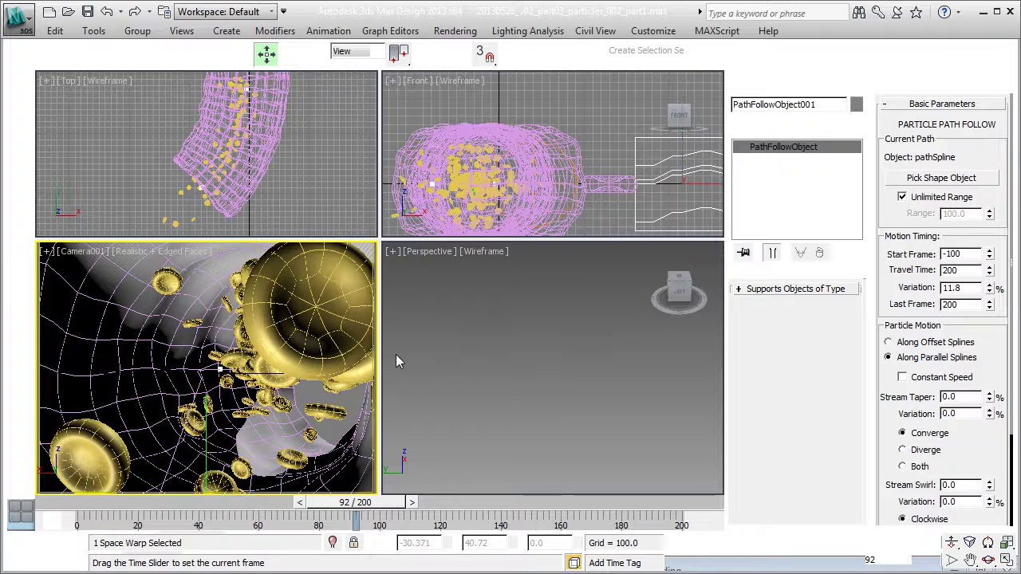
{"action": "key", "text": "comma"}
{"action": "key", "text": "comma"}
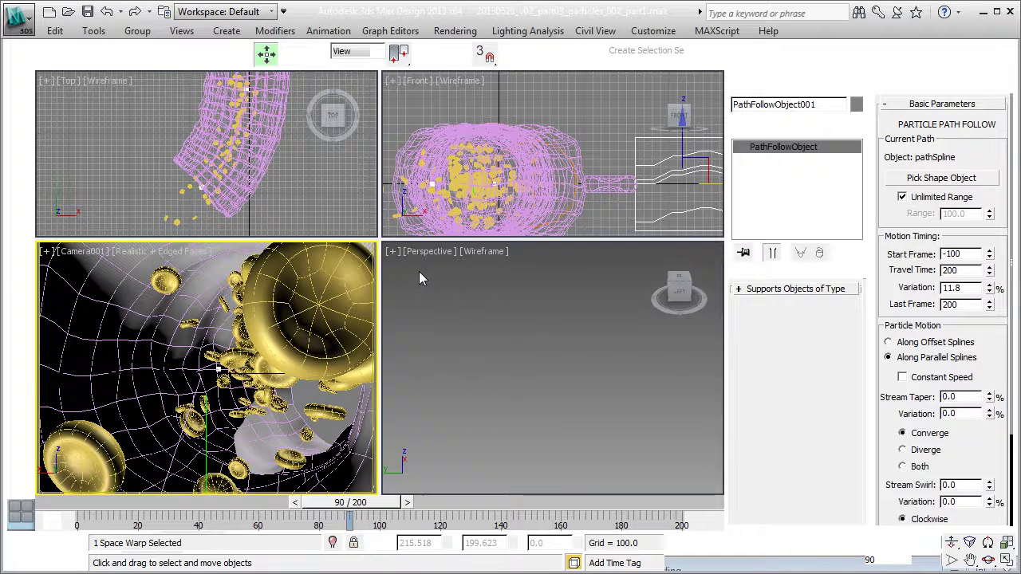
{"action": "key", "text": "comma"}
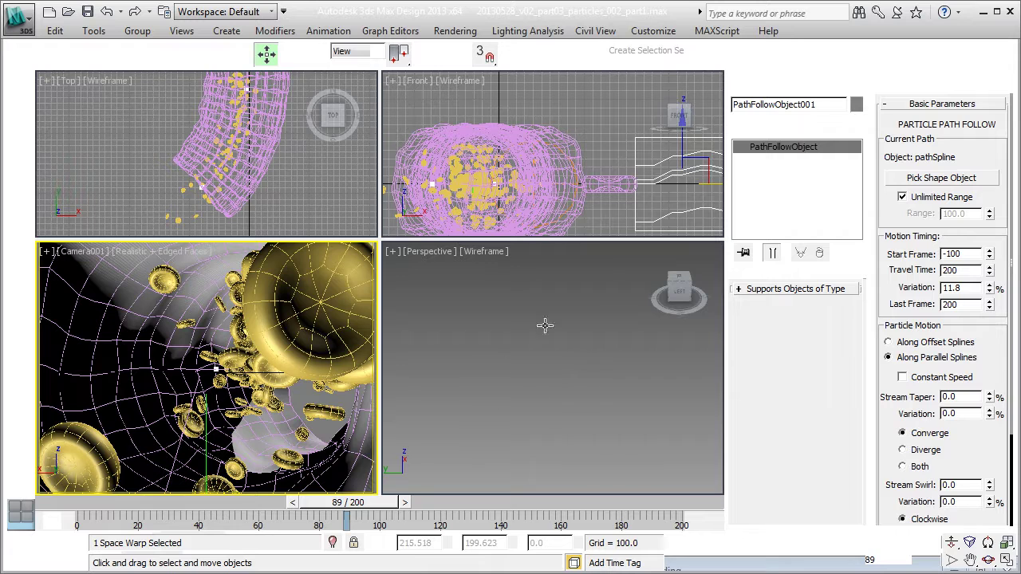
{"action": "key", "text": "comma"}
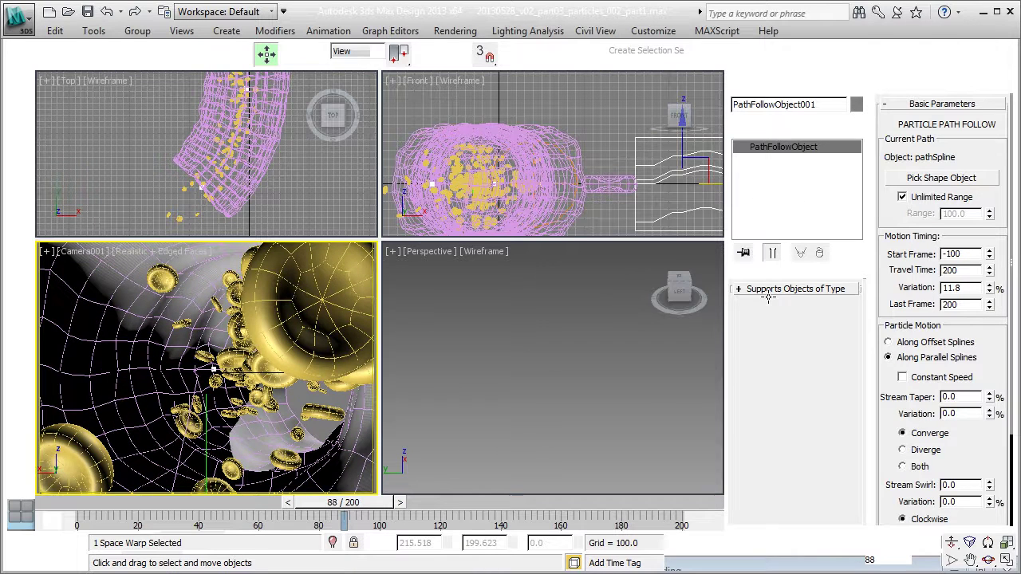
Zoom extents on the Path Follow box, orbit and pan, then scrub to frame 138
{"action": "right_click", "coordinate": [558, 319]}
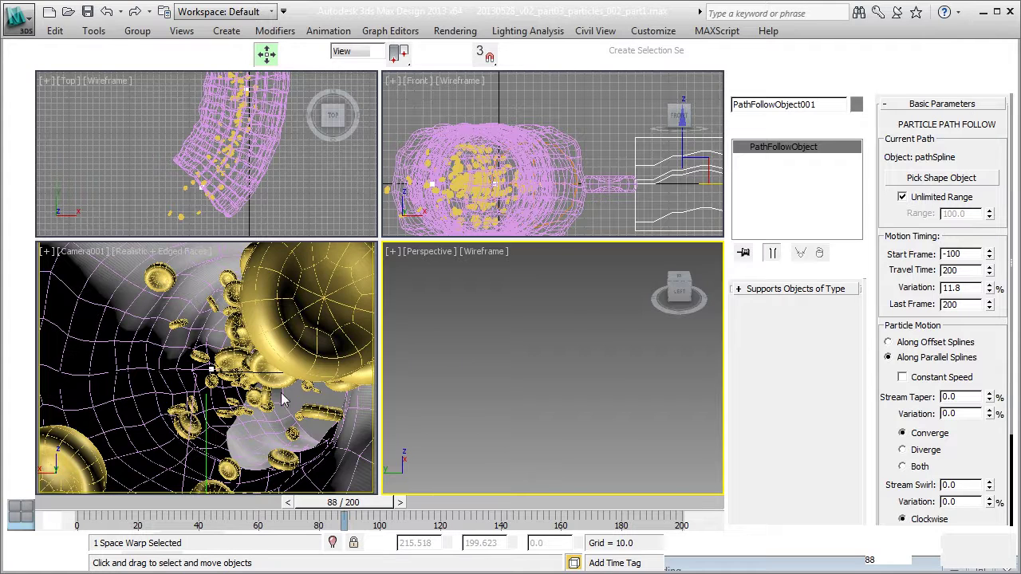
{"action": "key", "text": "z"}
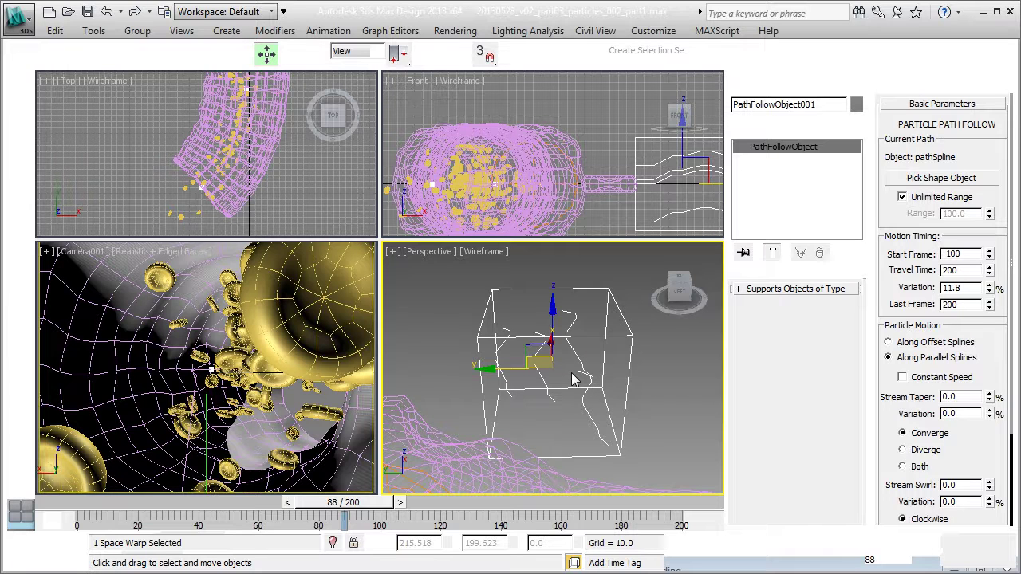
{"action": "scroll", "coordinate": [573, 380], "scroll_direction": "down", "scroll_amount": 3}
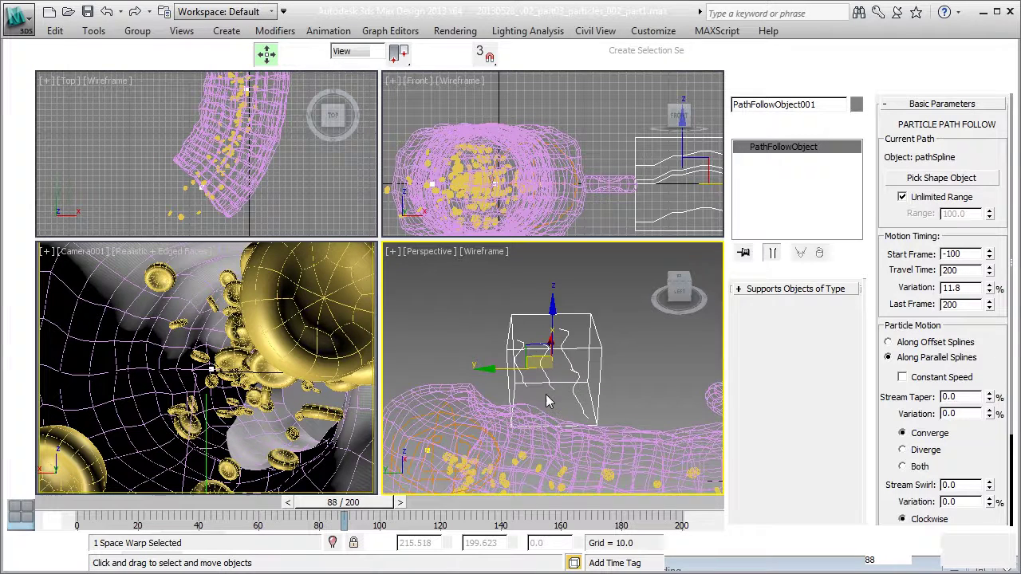
{"action": "middle_click_drag", "start_coordinate": [548, 401], "coordinate": [621, 376], "text": "alt"}
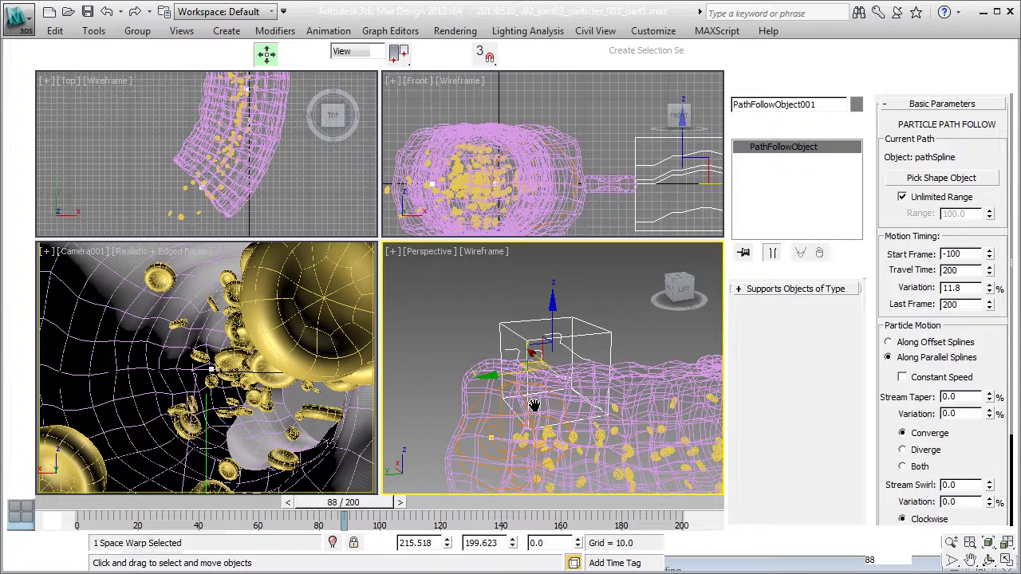
{"action": "middle_click_drag", "start_coordinate": [534, 405], "coordinate": [542, 449]}
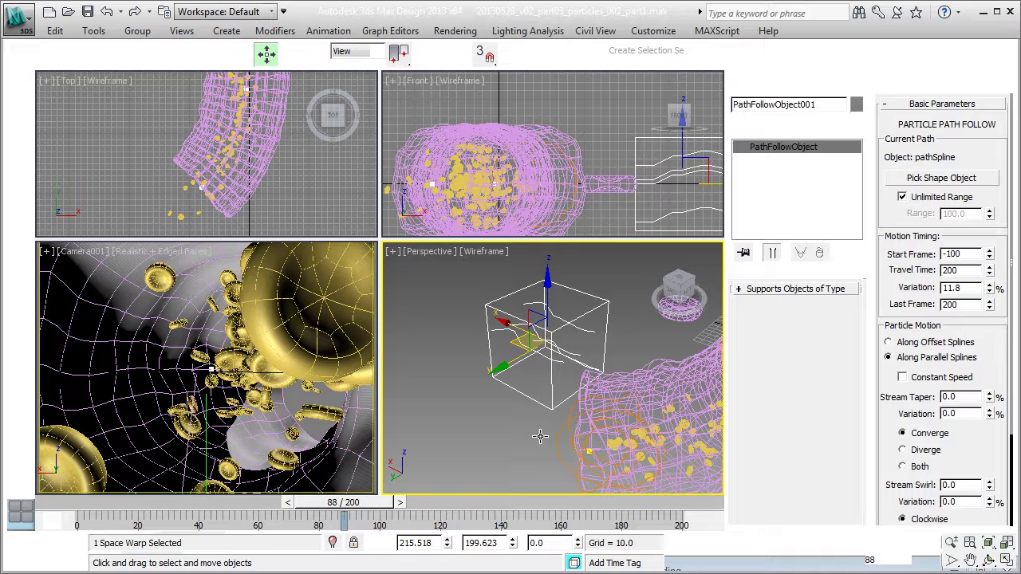
{"action": "left_click_drag", "start_coordinate": [343, 503], "coordinate": [385, 510]}
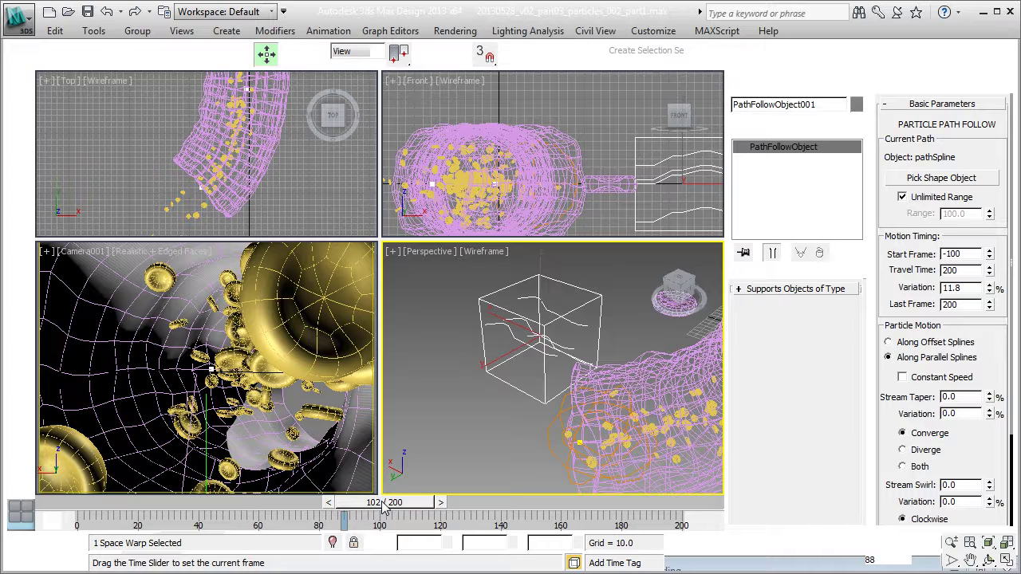
{"action": "left_click_drag", "start_coordinate": [385, 510], "coordinate": [494, 515]}
Check the particle stream in the Camera001 view at frames 190 and 147
{"action": "right_click", "coordinate": [238, 340]}
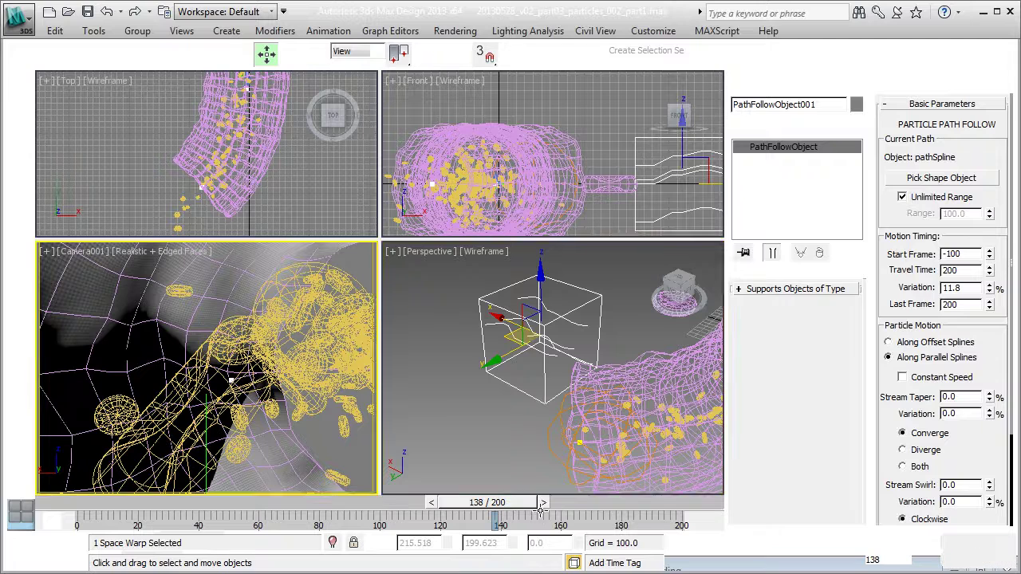
{"action": "left_click", "coordinate": [602, 517]}
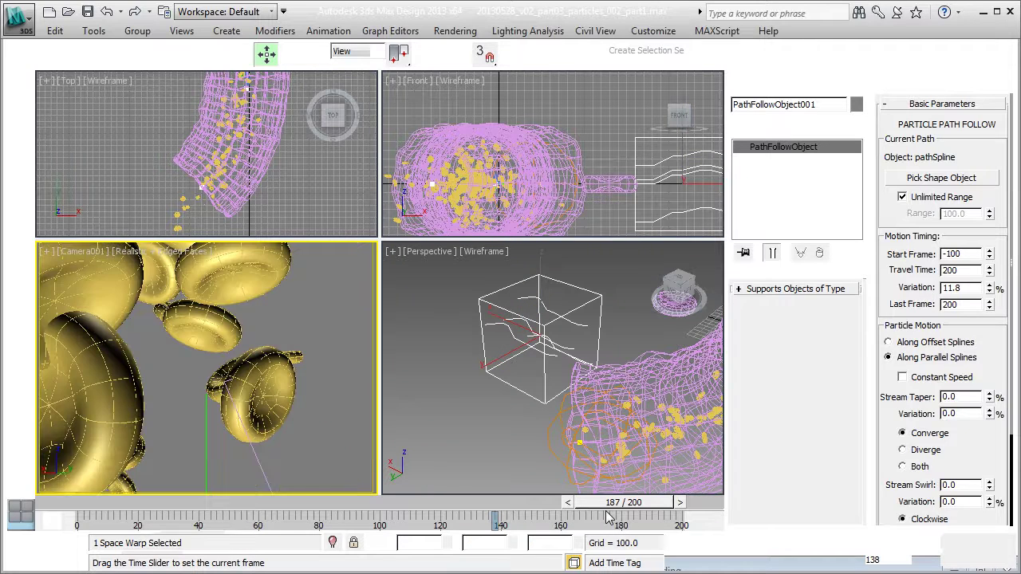
{"action": "left_click_drag", "start_coordinate": [606, 517], "coordinate": [616, 517]}
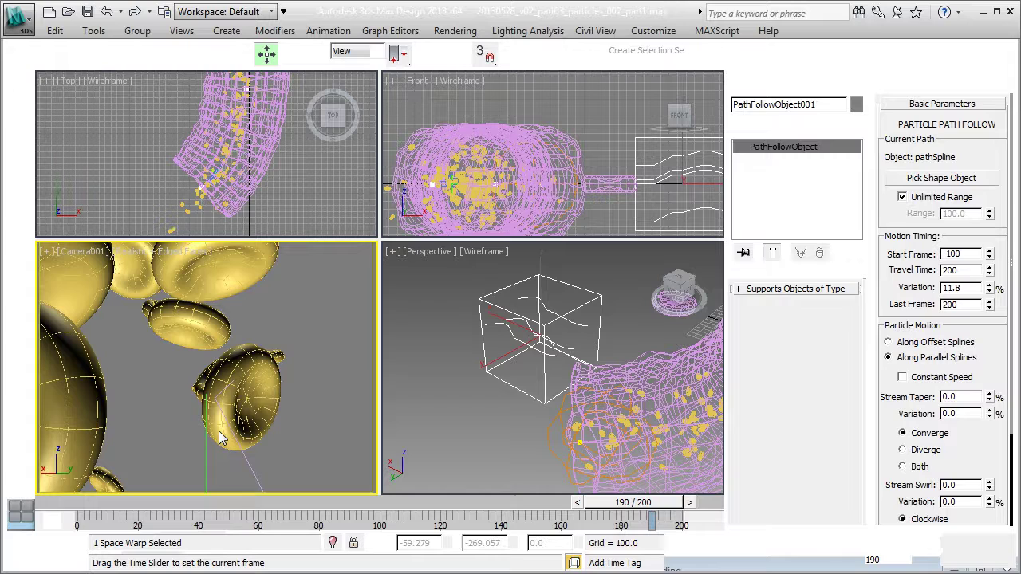
{"action": "left_click_drag", "start_coordinate": [152, 513], "coordinate": [36, 520]}
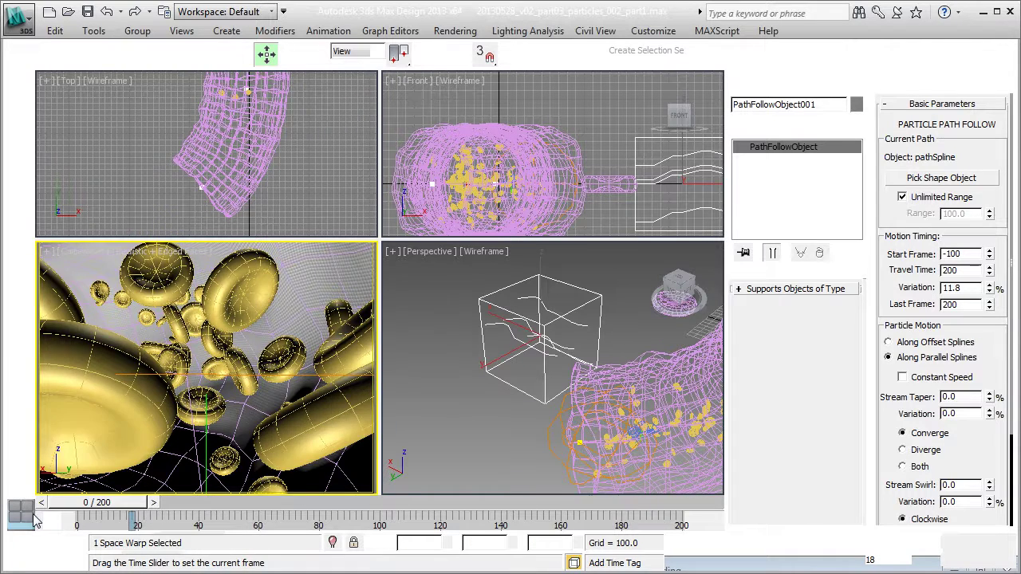
{"action": "key", "text": "w"}
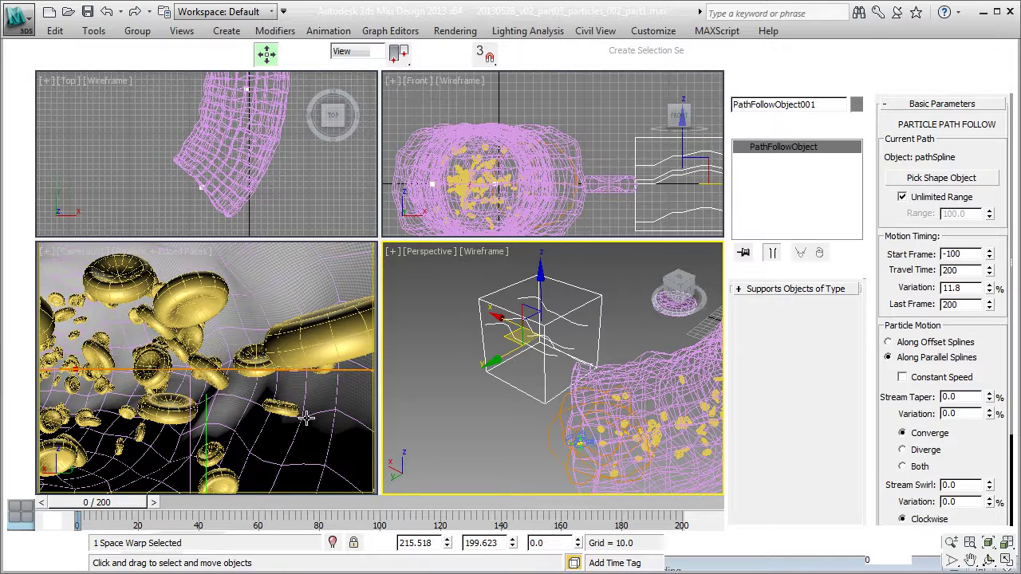
{"action": "right_click", "coordinate": [284, 433]}
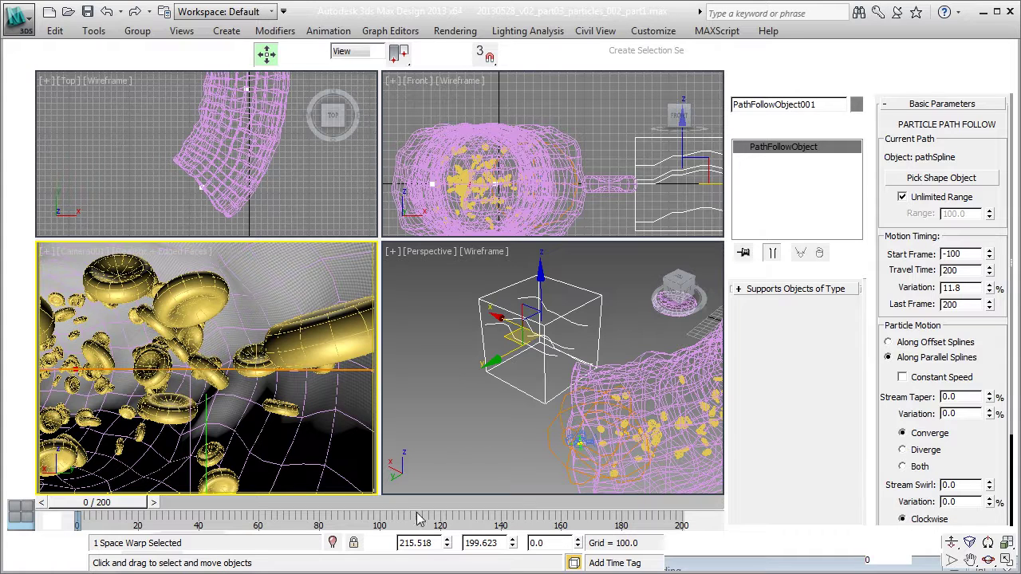
{"action": "left_click", "coordinate": [516, 508]}
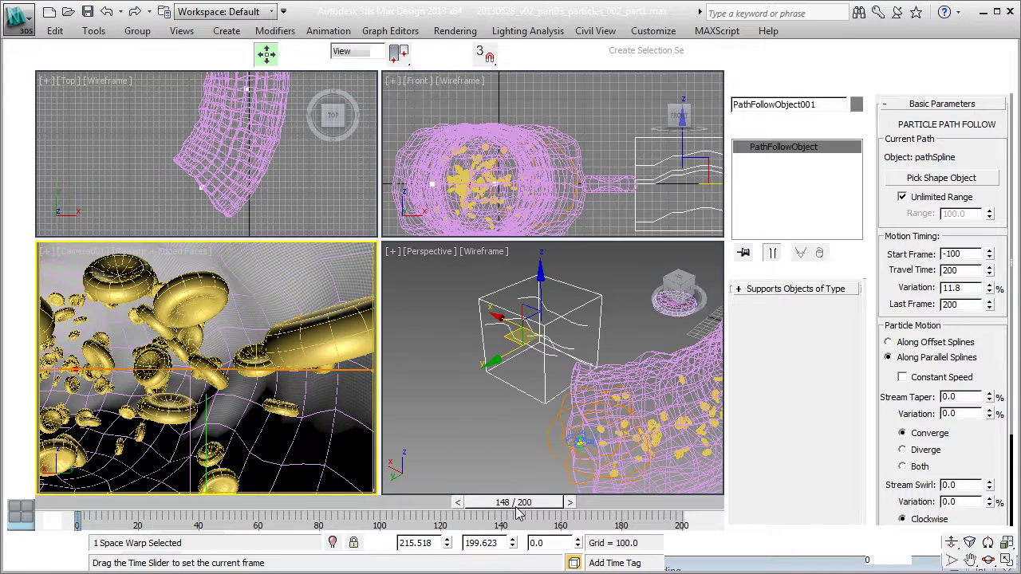
{"action": "left_click_drag", "start_coordinate": [515, 513], "coordinate": [513, 513]}
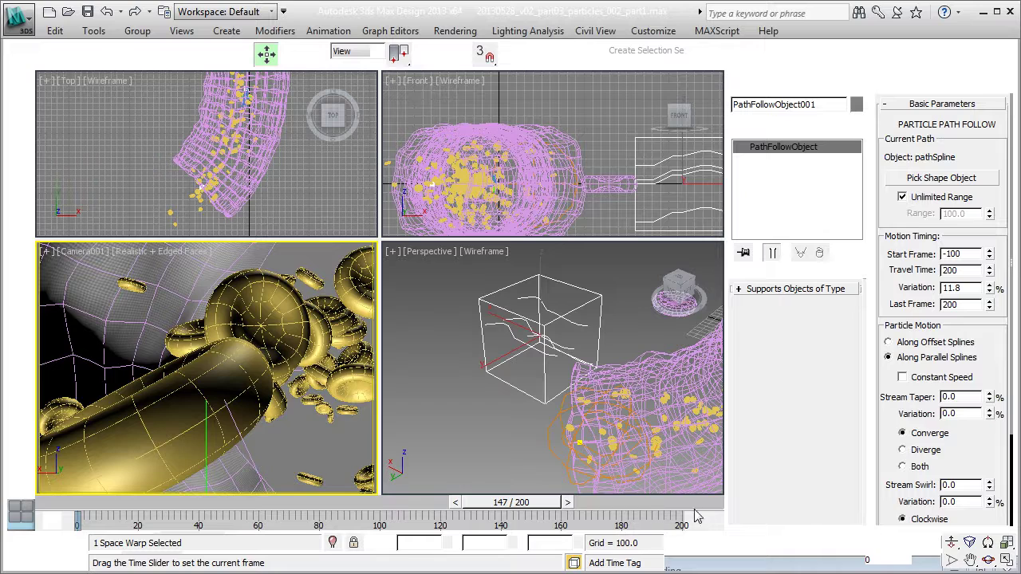
Go to final frame 200, orbit the Perspective view, save the scene and return to frame 0
{"action": "left_click", "coordinate": [721, 504]}
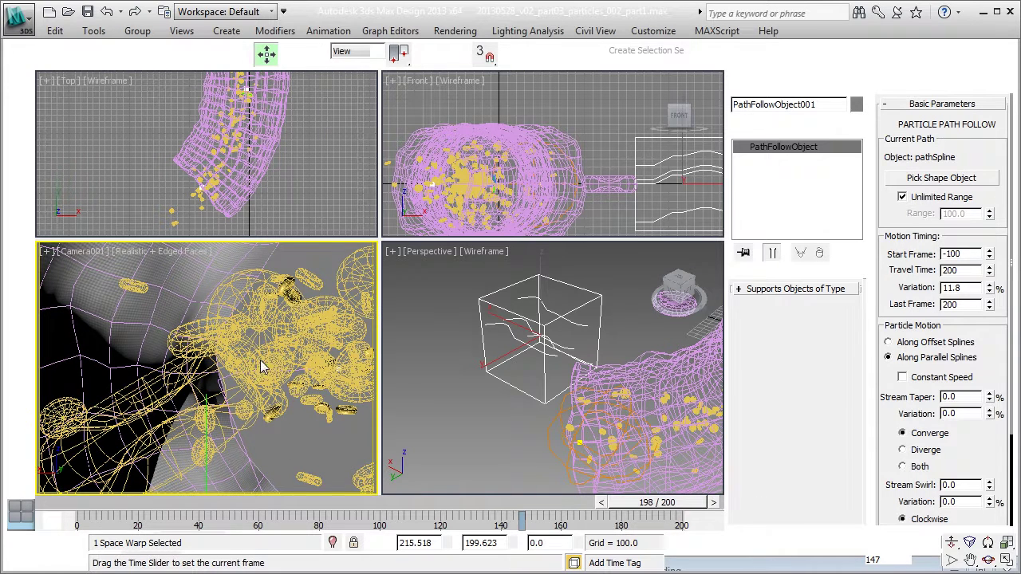
{"action": "key", "text": "End"}
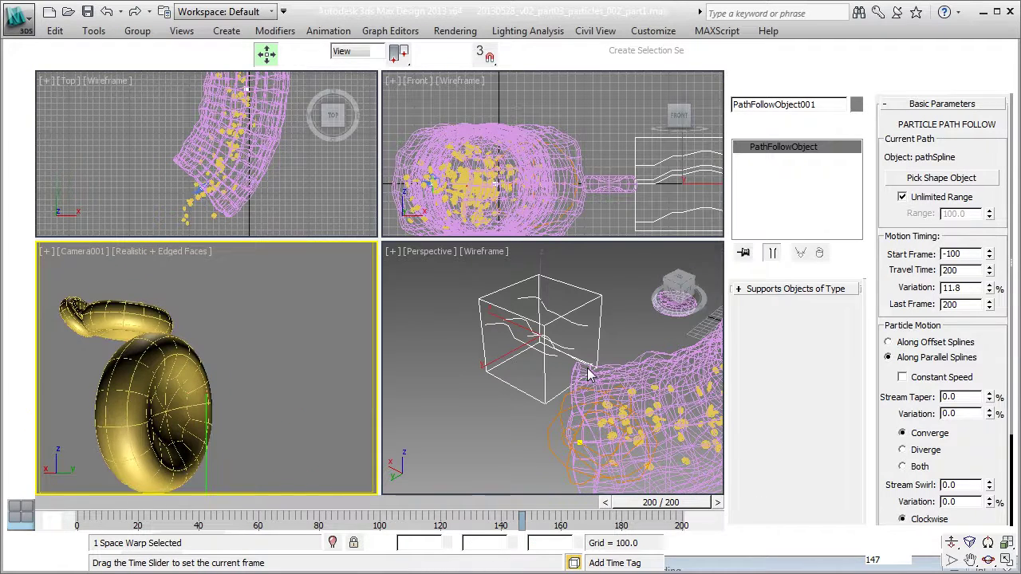
{"action": "left_click", "coordinate": [623, 389]}
{"action": "middle_click_drag", "start_coordinate": [414, 454], "coordinate": [449, 443], "text": "alt"}
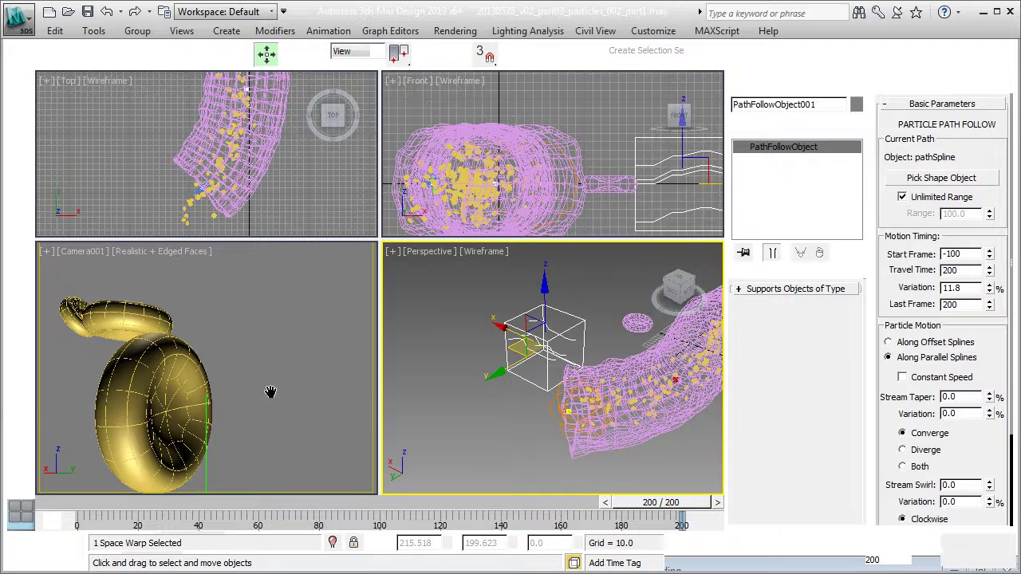
{"action": "key", "text": "ctrl+s"}
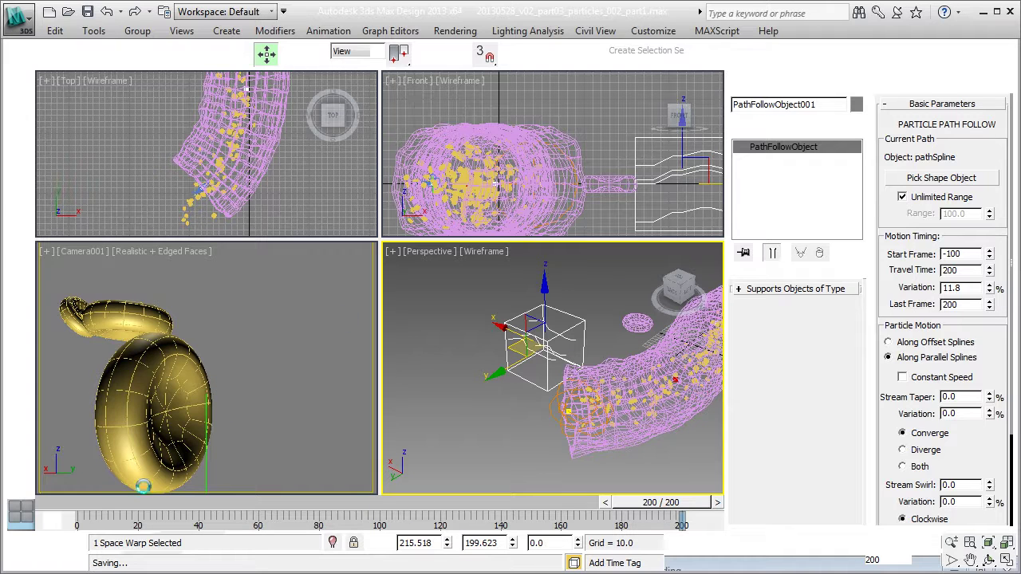
{"action": "left_click", "coordinate": [84, 508]}
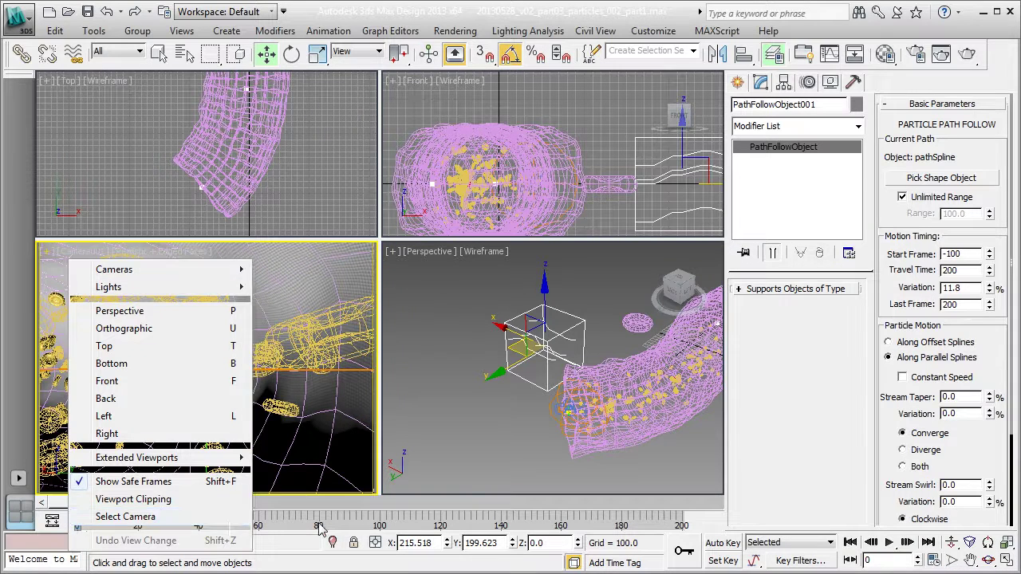
Select Camera001 and change its lens from 43.456 to 20 mm
{"action": "left_click", "coordinate": [125, 516]}
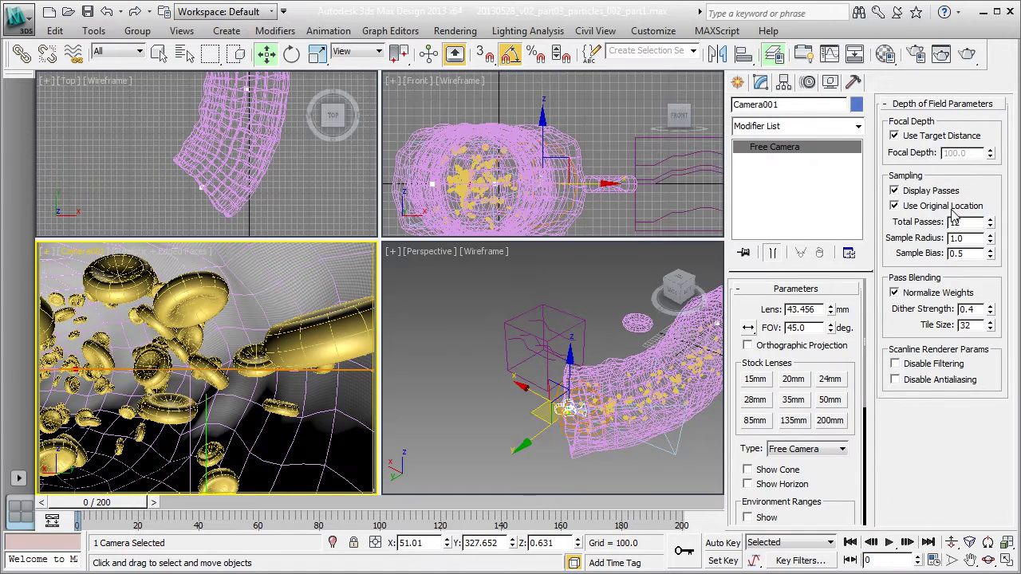
{"action": "scroll", "coordinate": [761, 337], "scroll_direction": "down", "scroll_amount": 1}
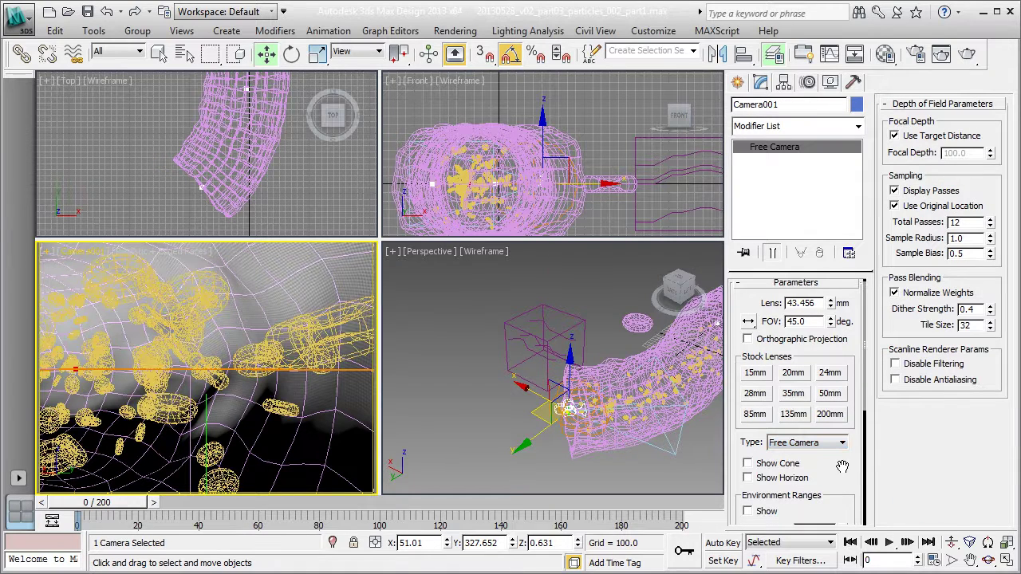
{"action": "double_click", "coordinate": [810, 299]}
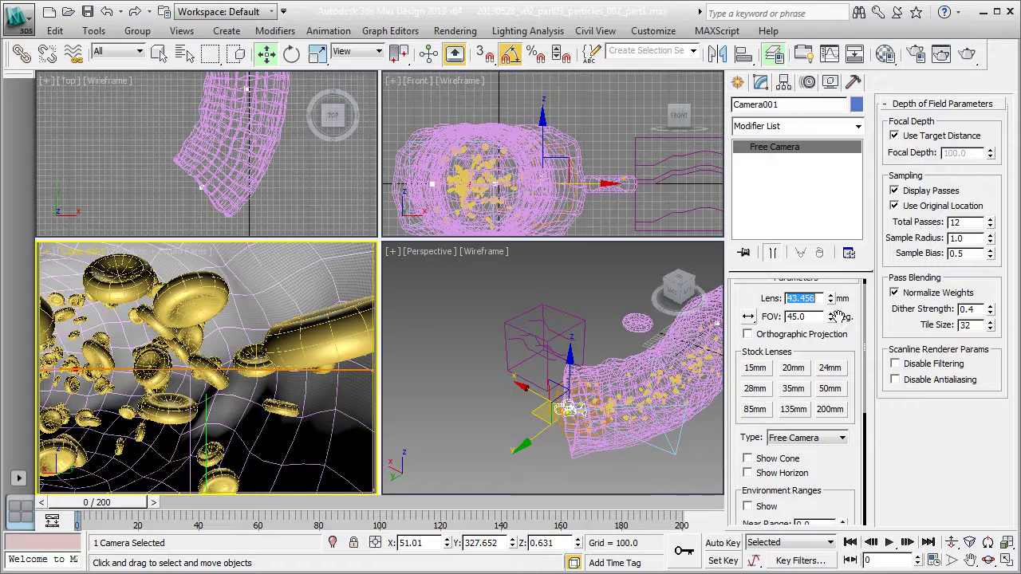
{"action": "type", "text": "20"}
{"action": "key", "text": "Return"}
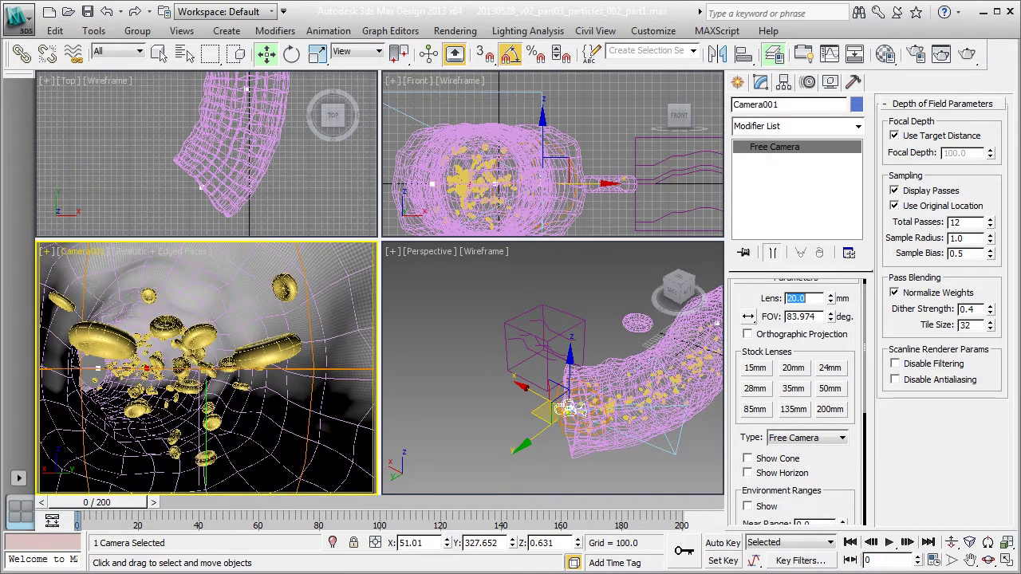
Scrub the early frames to check the wider camera view, then return to frame 0
{"action": "right_click", "coordinate": [478, 351]}
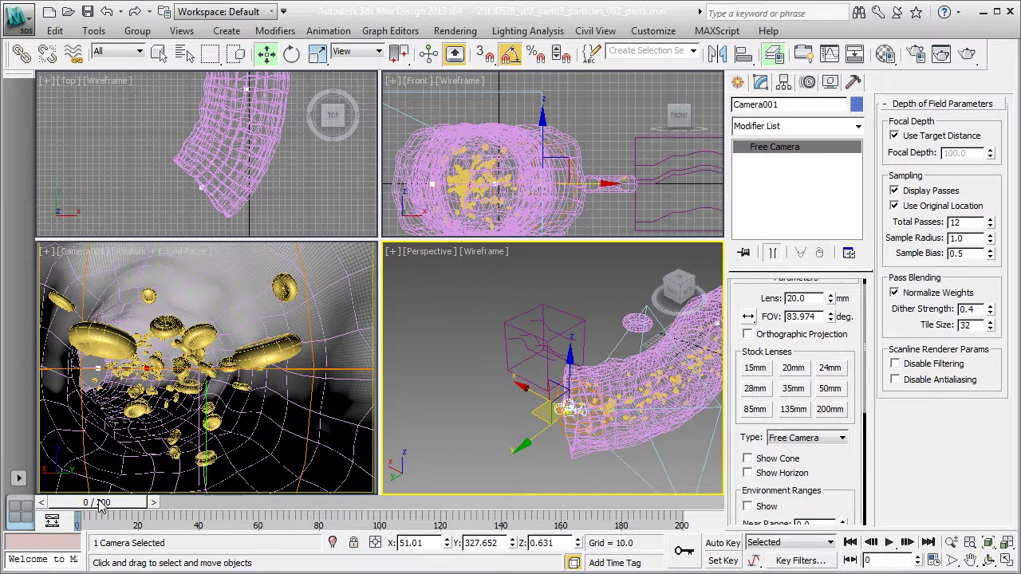
{"action": "left_click_drag", "start_coordinate": [100, 503], "coordinate": [239, 508]}
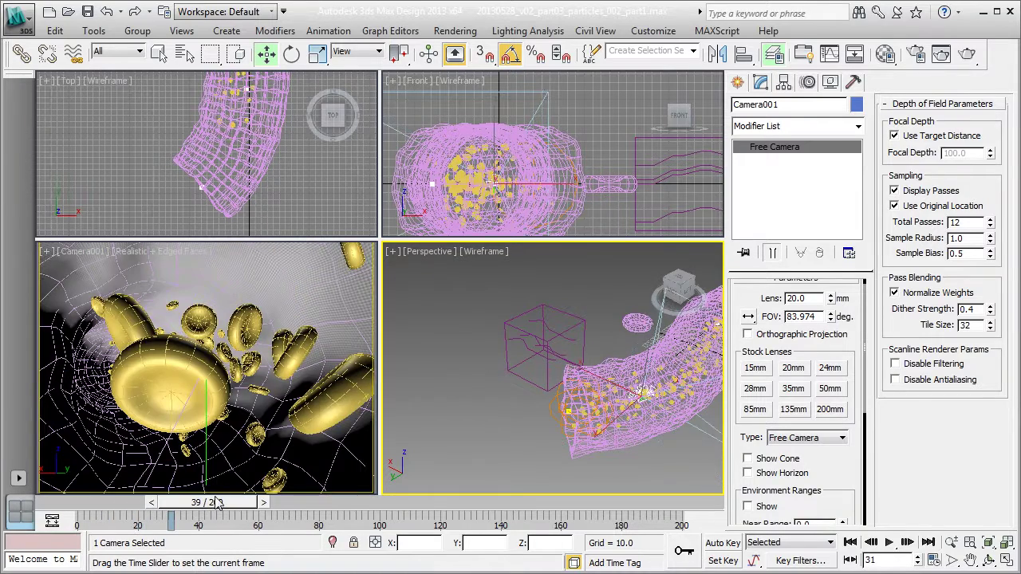
{"action": "left_click", "coordinate": [64, 505]}
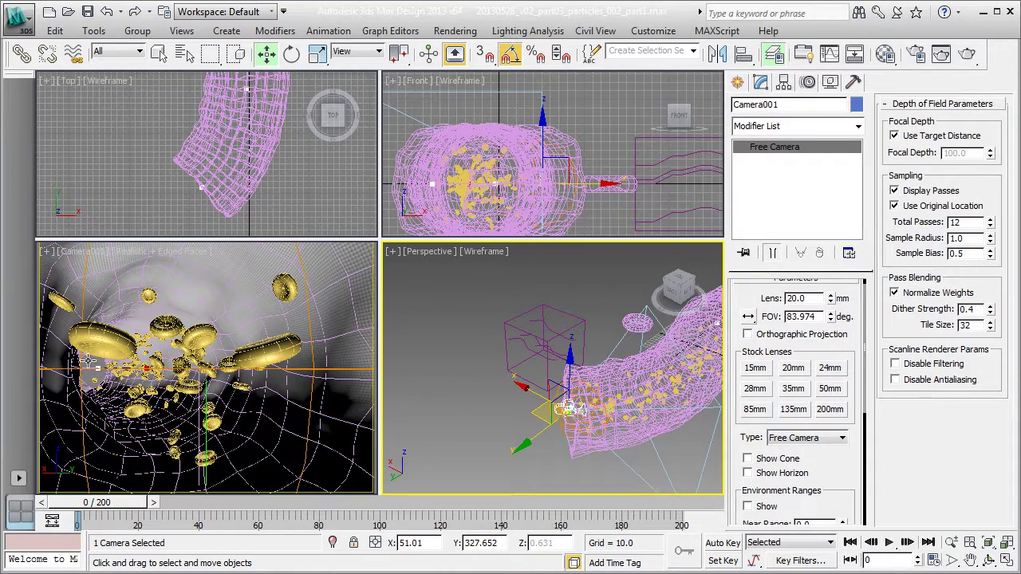
{"action": "key", "text": "alt+w"}
Maximize and restore the camera view, then move the animation to frame 200 and back to 184
{"action": "key", "text": "alt+w"}
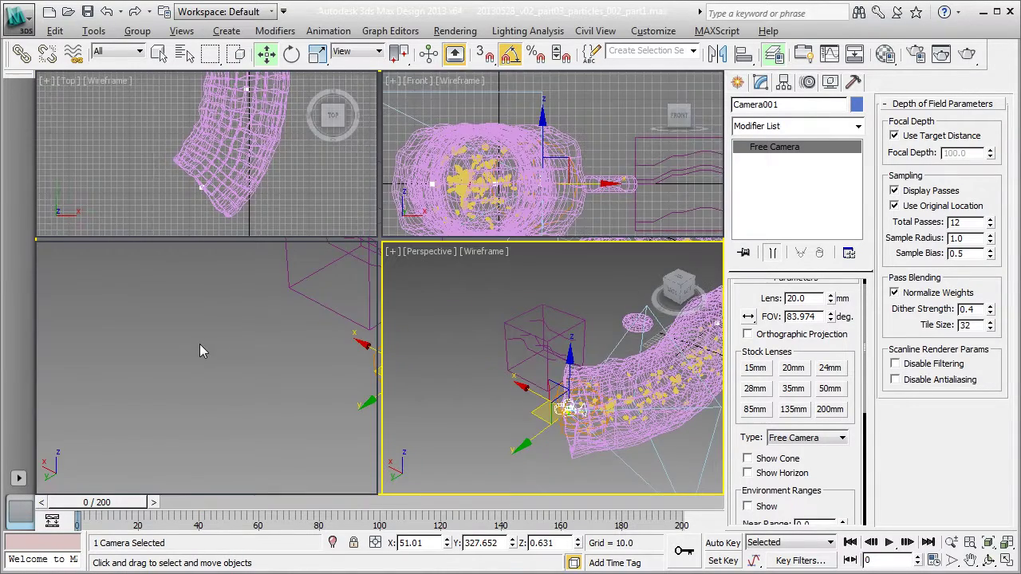
{"action": "left_click", "coordinate": [199, 344]}
{"action": "key", "text": "alt+w"}
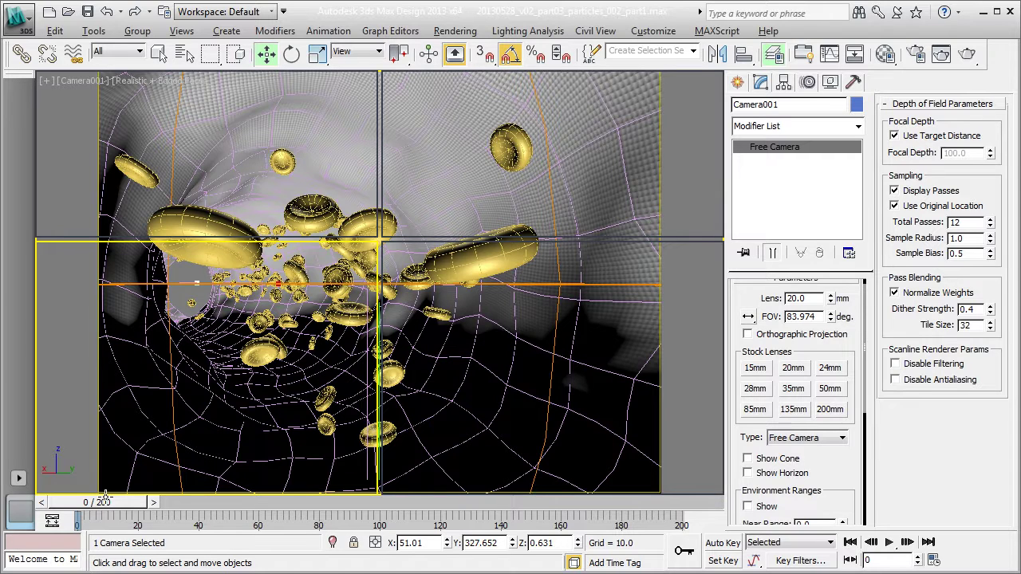
{"action": "key", "text": "alt+w"}
{"action": "left_click_drag", "start_coordinate": [105, 501], "coordinate": [691, 511]}
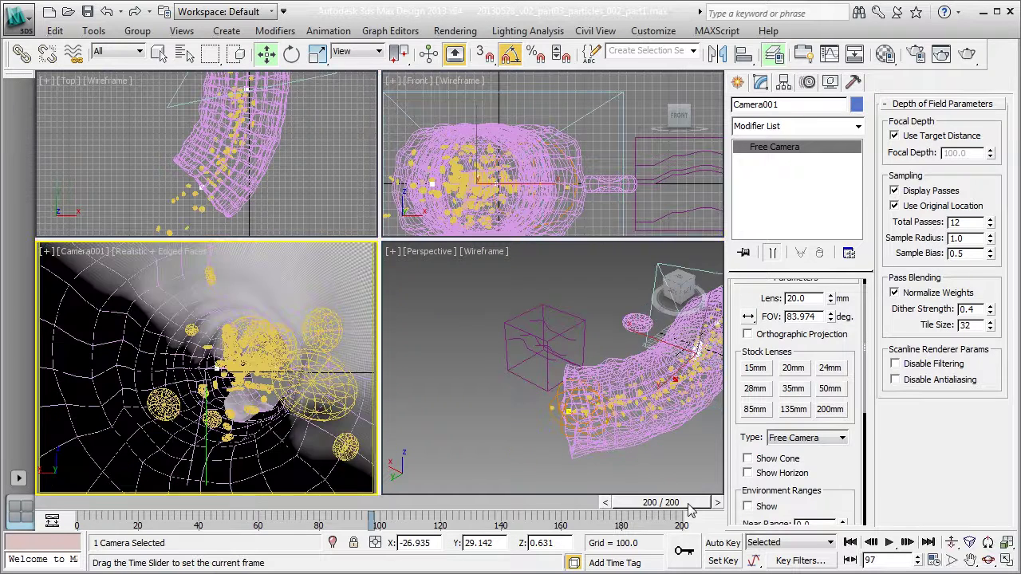
{"action": "left_click", "coordinate": [639, 513]}
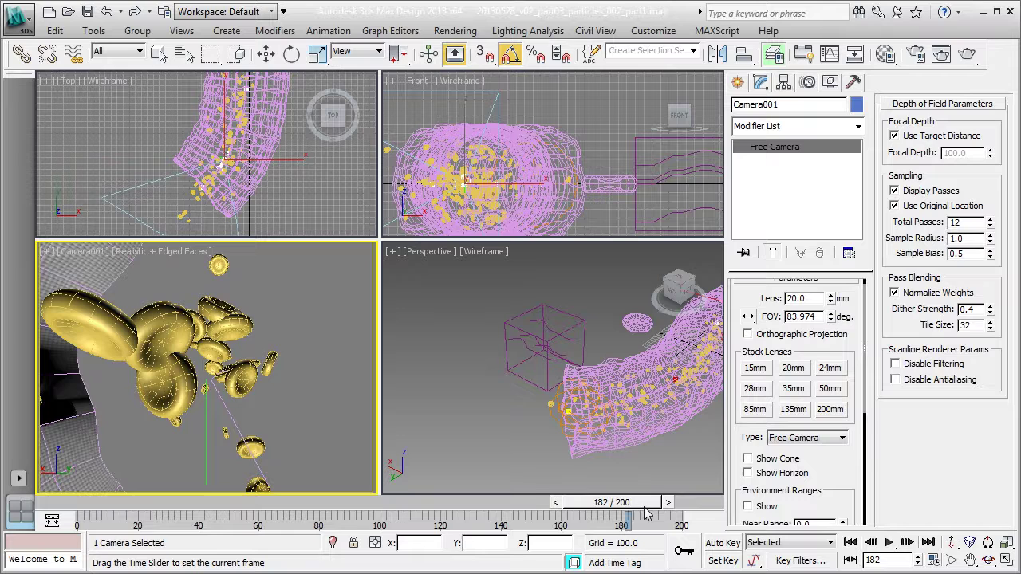
{"action": "left_click", "coordinate": [644, 514]}
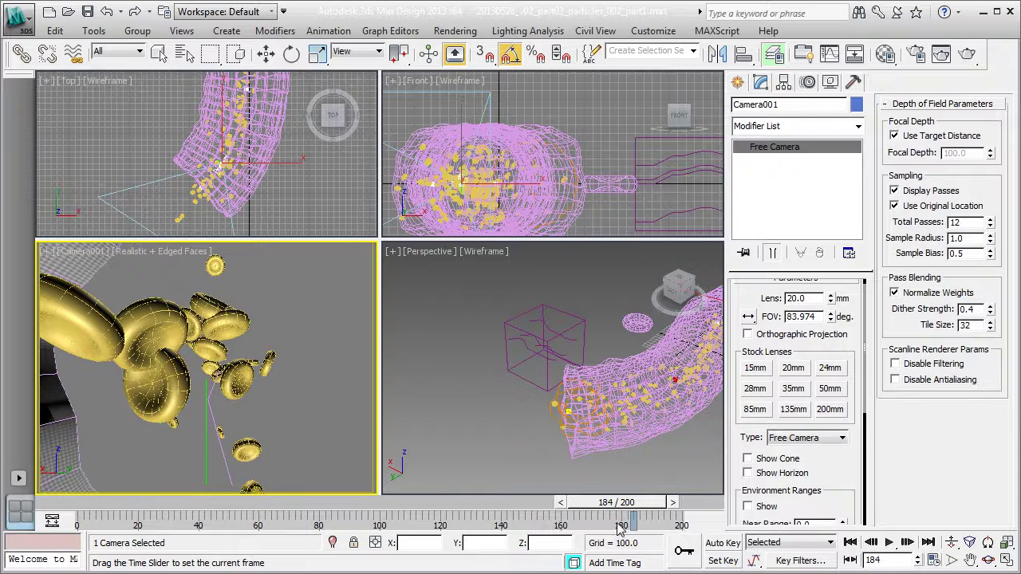
Try a 45 mm lens on Camera001 for comparison
{"action": "key", "text": "w"}
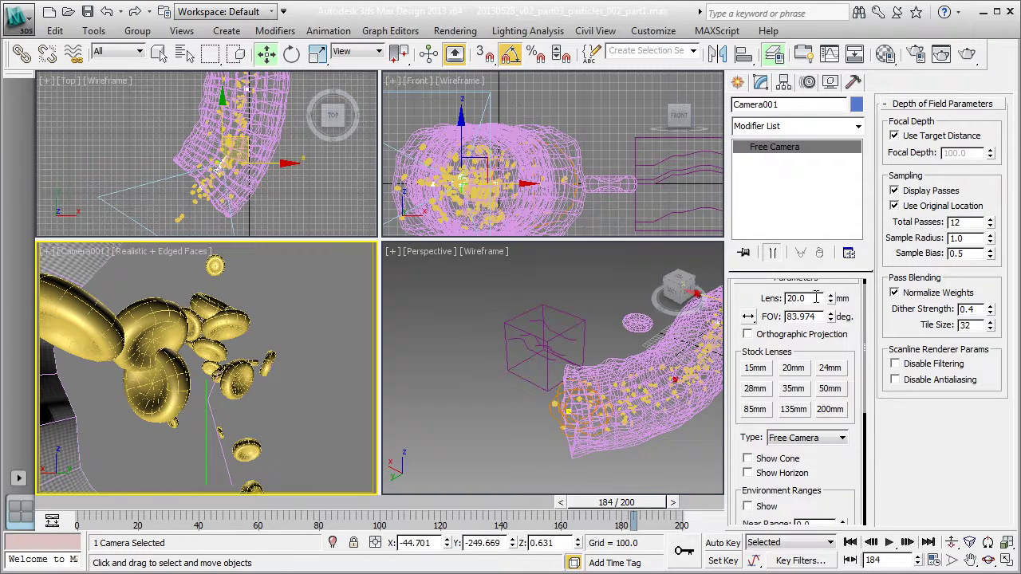
{"action": "double_click", "coordinate": [816, 298]}
{"action": "type", "text": "45"}
{"action": "key", "text": "Return"}
Check PCloud001's base parameters, then select PathFollowObject001 and reach its Motion Timing values
{"action": "left_click", "coordinate": [258, 395]}
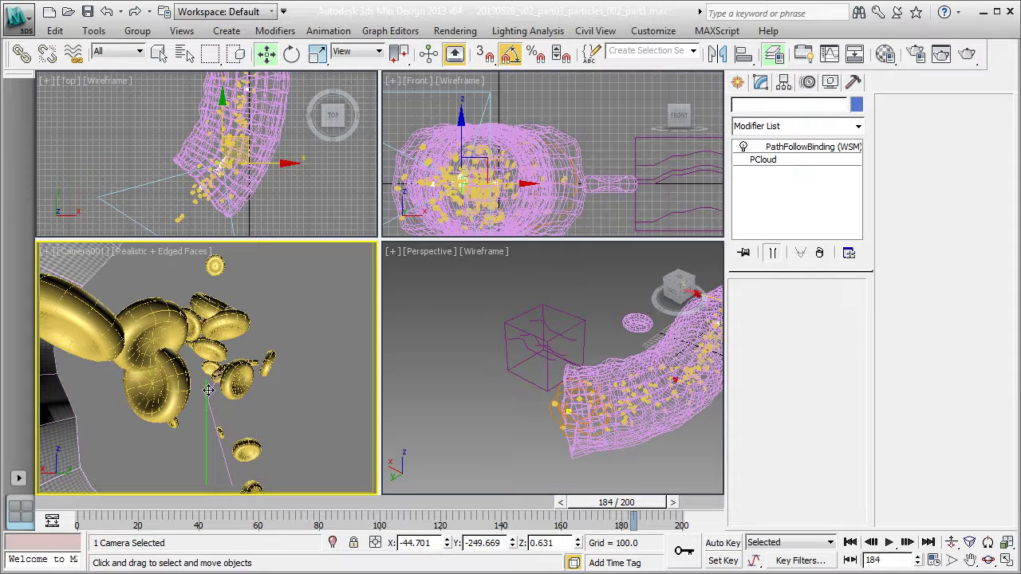
{"action": "left_click", "coordinate": [823, 161]}
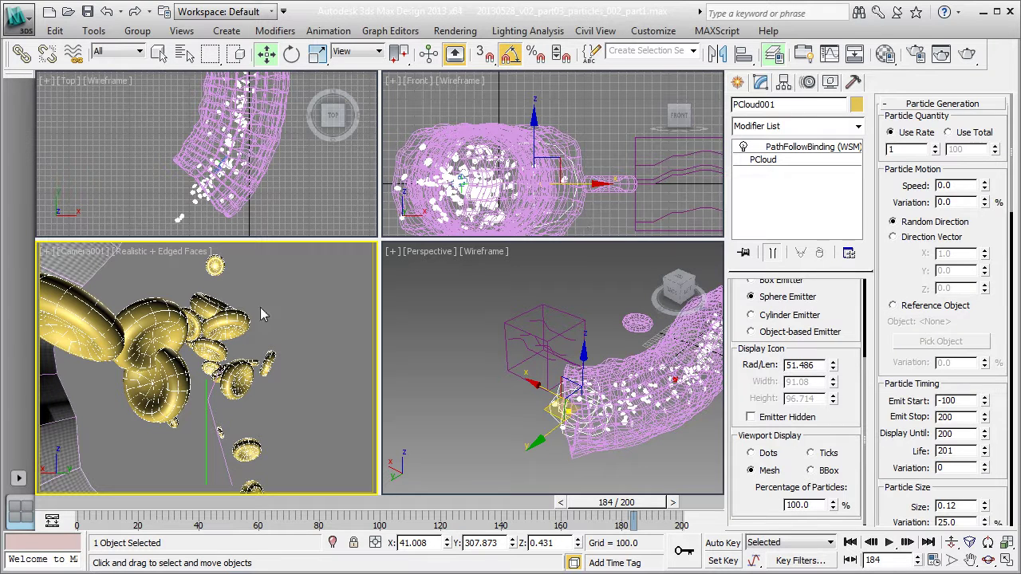
{"action": "left_click", "coordinate": [524, 332]}
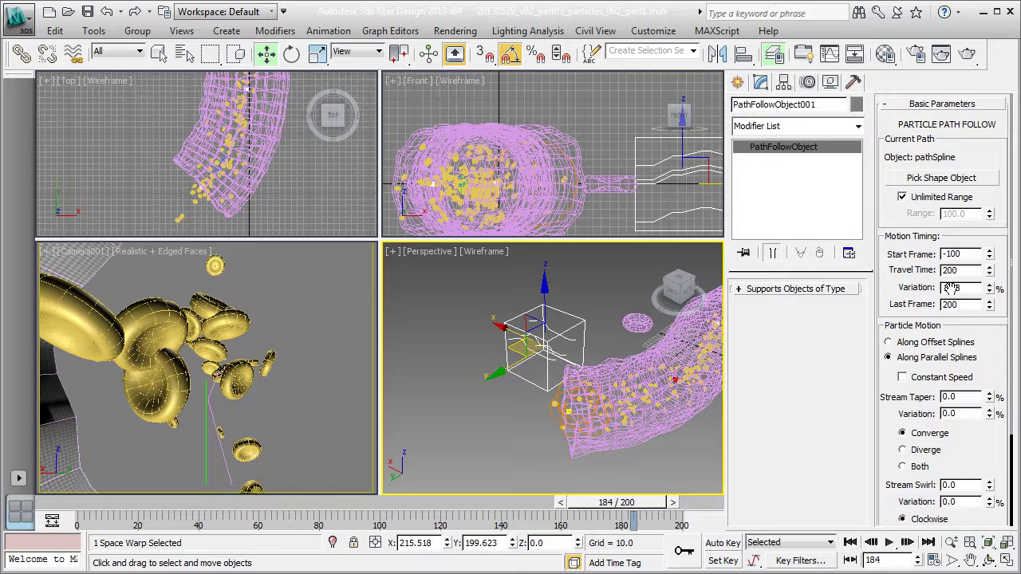
{"action": "scroll", "coordinate": [949, 287], "scroll_direction": "down", "scroll_amount": 1}
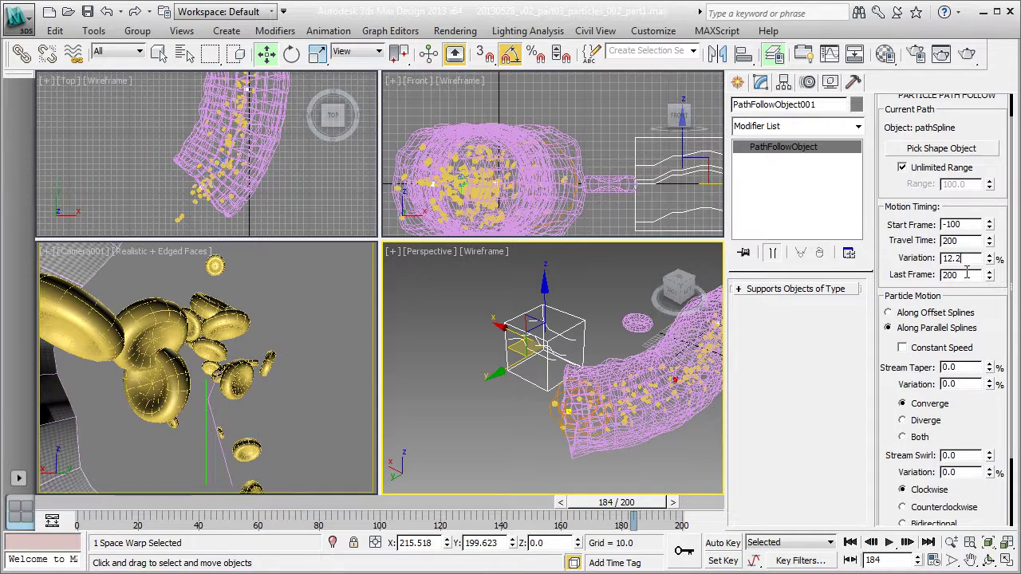
{"action": "double_click", "coordinate": [950, 275]}
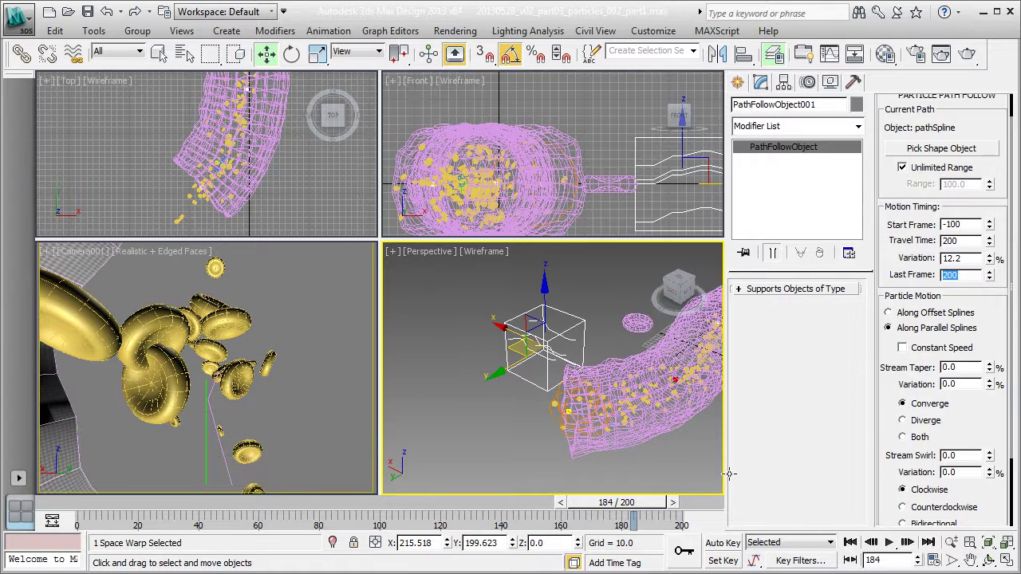
Try travel-time Variation 12.8 and 11.6, settle on 11.2, and move to frame 17
{"action": "left_click", "coordinate": [961, 258]}
{"action": "type", "text": "8"}
{"action": "key", "text": "Return"}
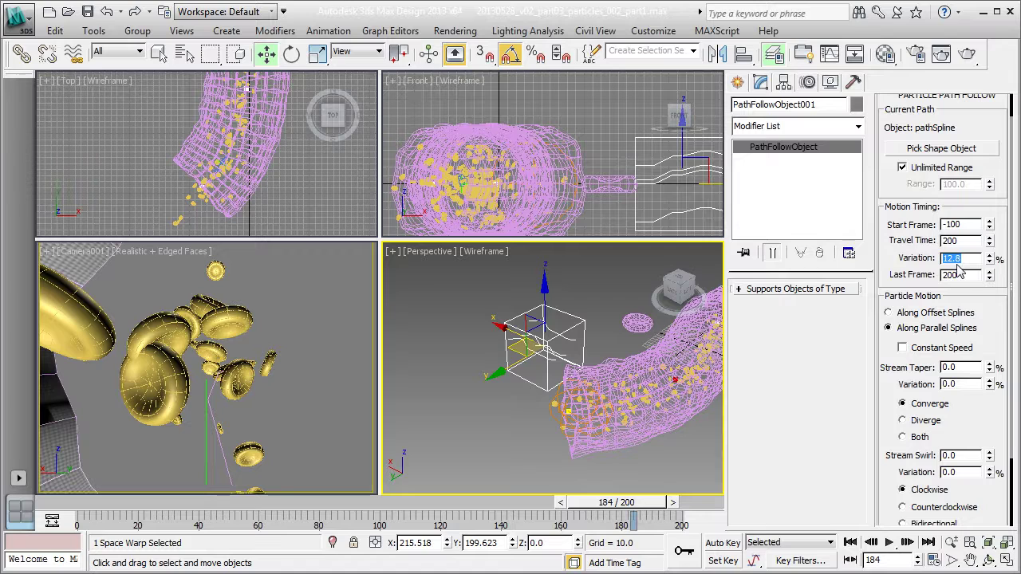
{"action": "left_click", "coordinate": [960, 273]}
{"action": "type", "text": "056"}
{"action": "key", "text": "Return"}
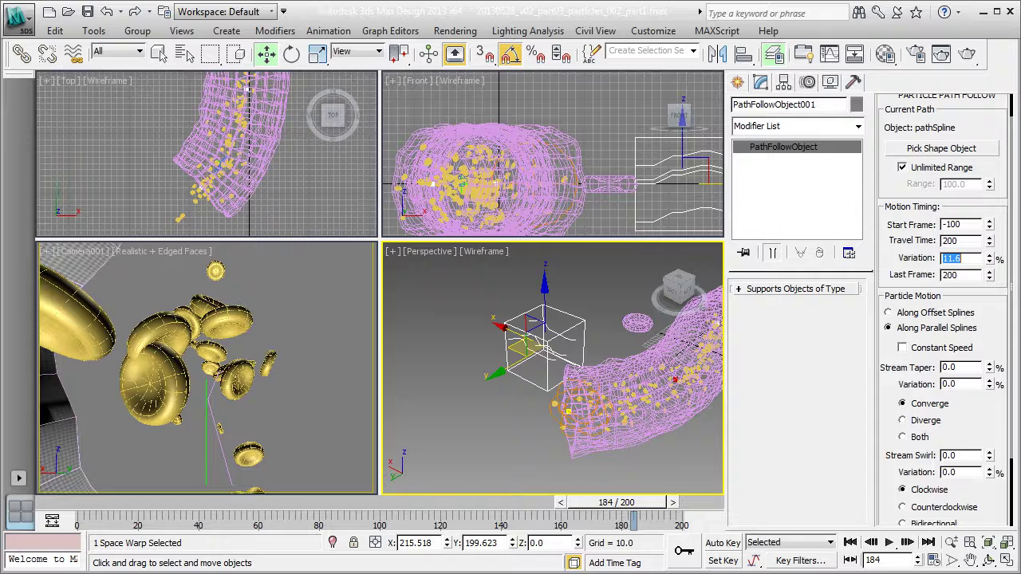
{"action": "left_click", "coordinate": [962, 260]}
{"action": "left_click_drag", "start_coordinate": [962, 261], "coordinate": [955, 271]}
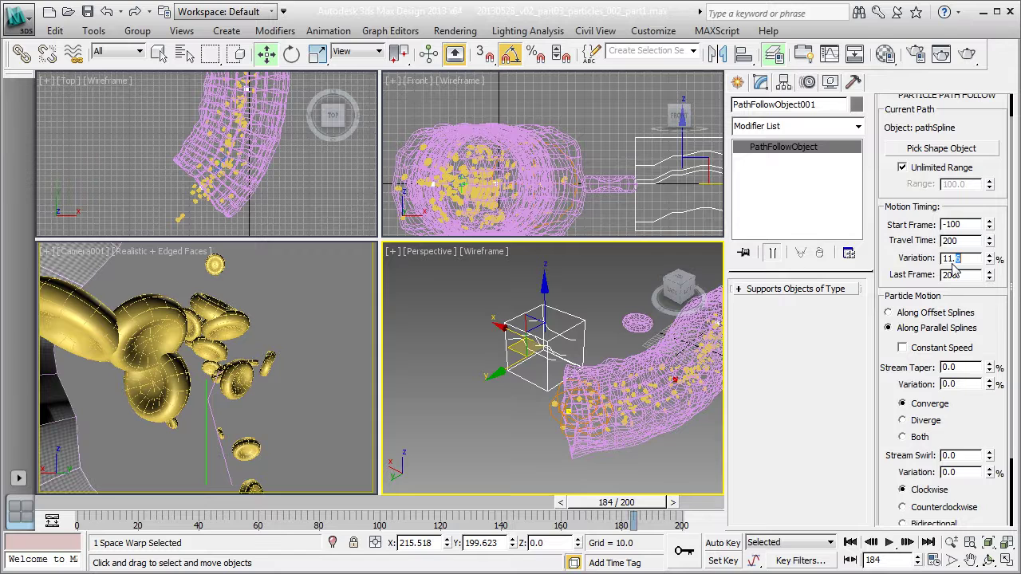
{"action": "type", "text": "2"}
{"action": "key", "text": "Return"}
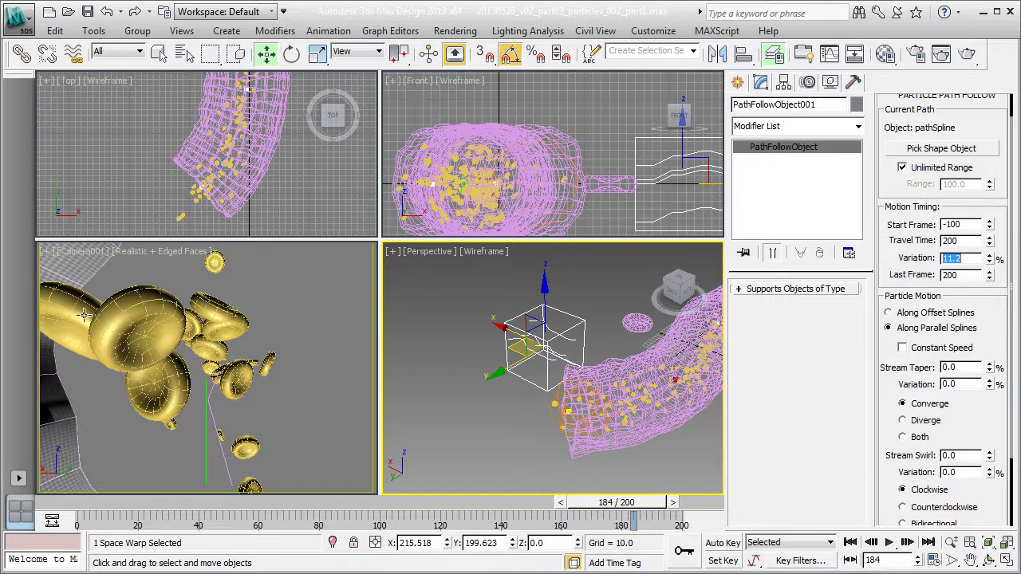
{"action": "left_click_drag", "start_coordinate": [83, 501], "coordinate": [127, 505]}
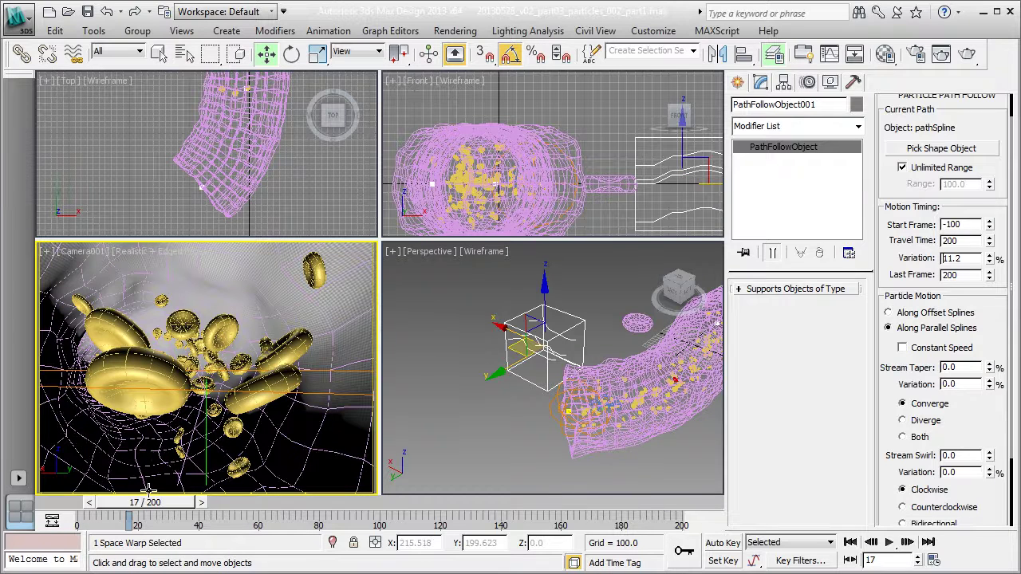
Show the camera view full-size without edge wireframe and advance the animation to frame 24
{"action": "key", "text": "F4"}
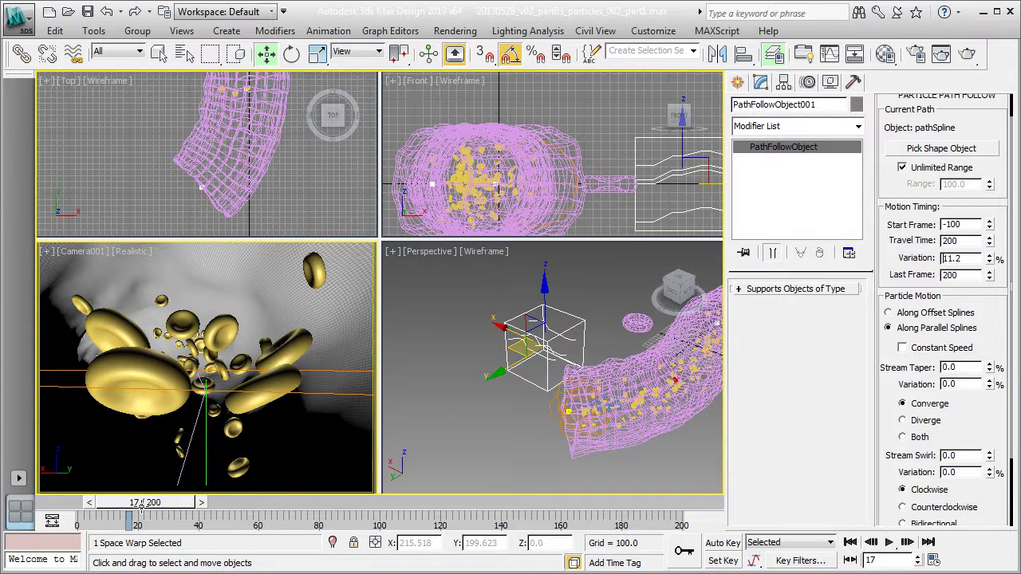
{"action": "key", "text": "alt+w"}
{"action": "left_click_drag", "start_coordinate": [150, 504], "coordinate": [252, 523]}
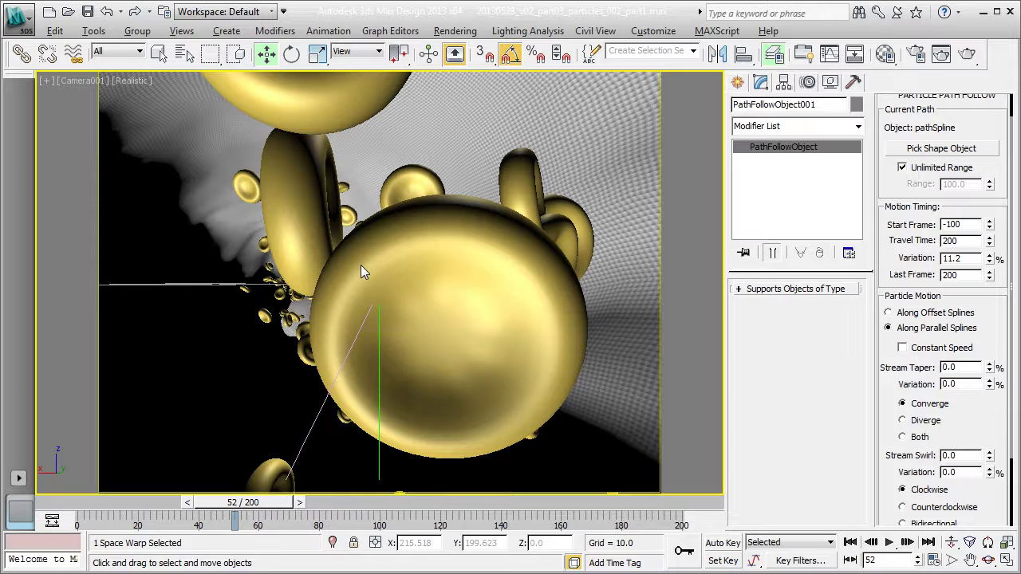
Set PCloud001's particle size to 0.1, preview a later frame, and restore the four-viewport layout
{"action": "left_click", "coordinate": [361, 265]}
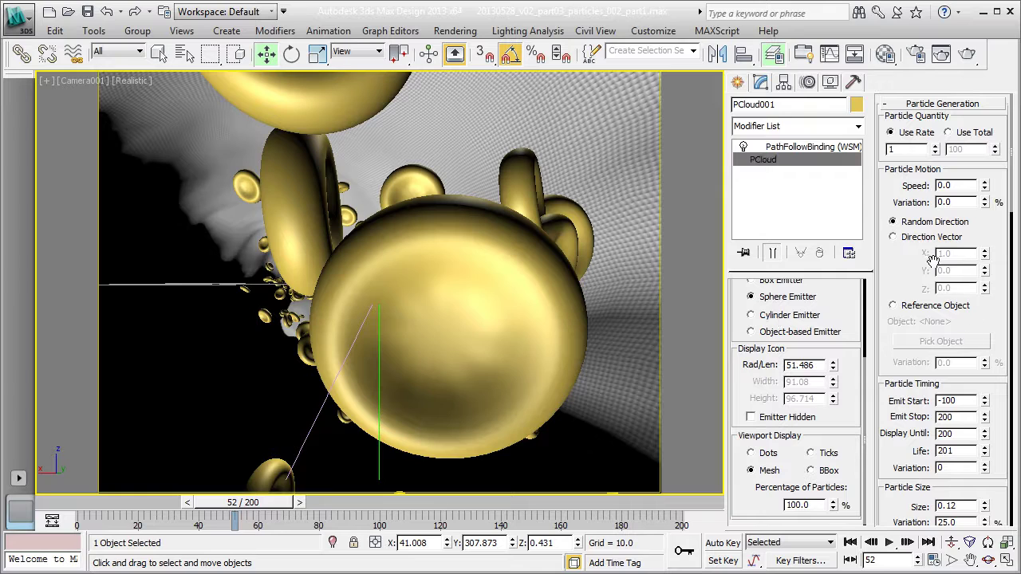
{"action": "scroll", "coordinate": [934, 259], "scroll_direction": "down", "scroll_amount": 3}
{"action": "double_click", "coordinate": [956, 369]}
{"action": "type", "text": "0.1"}
{"action": "key", "text": "Return"}
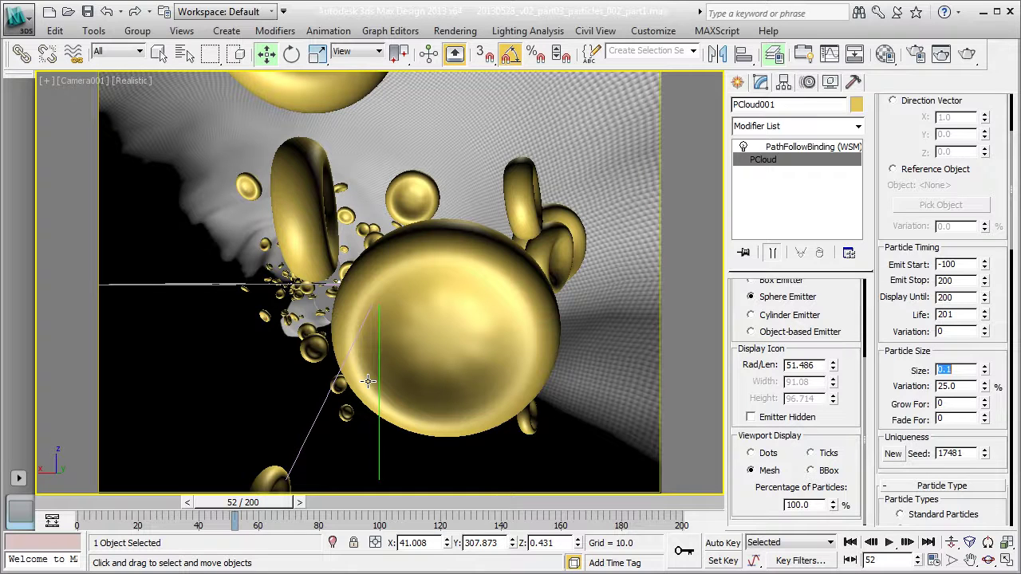
{"action": "left_click_drag", "start_coordinate": [290, 509], "coordinate": [314, 509]}
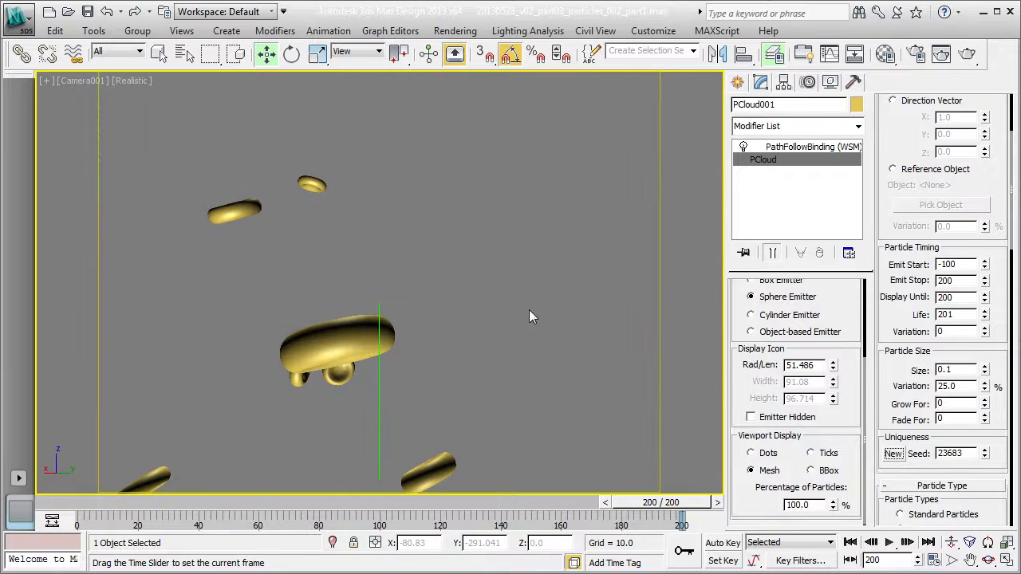
{"action": "key", "text": "alt+w"}
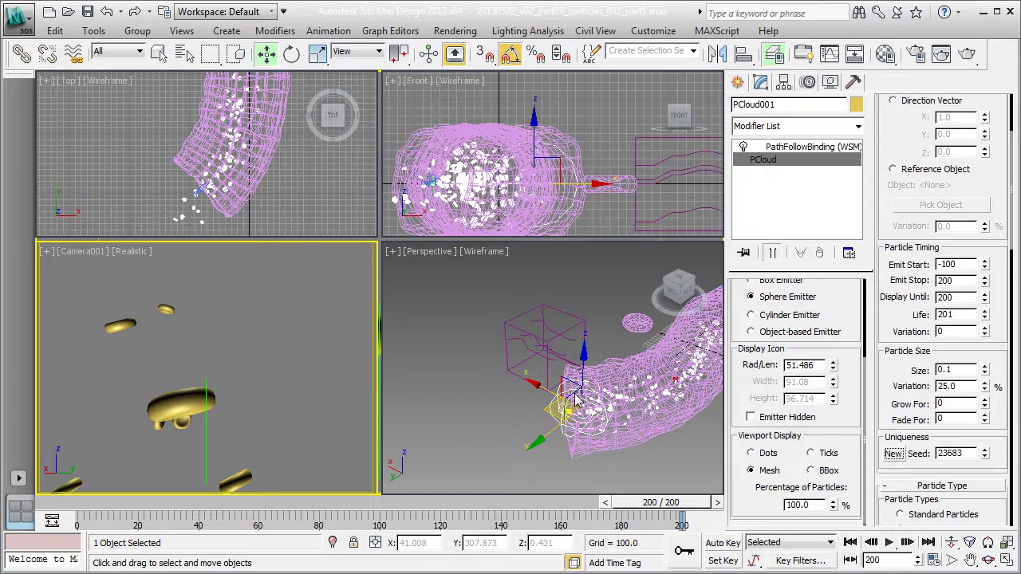
Select Point001's Path Constraint layer, turn on Auto Key, and frame the helper in Perspective
{"action": "left_click", "coordinate": [529, 401]}
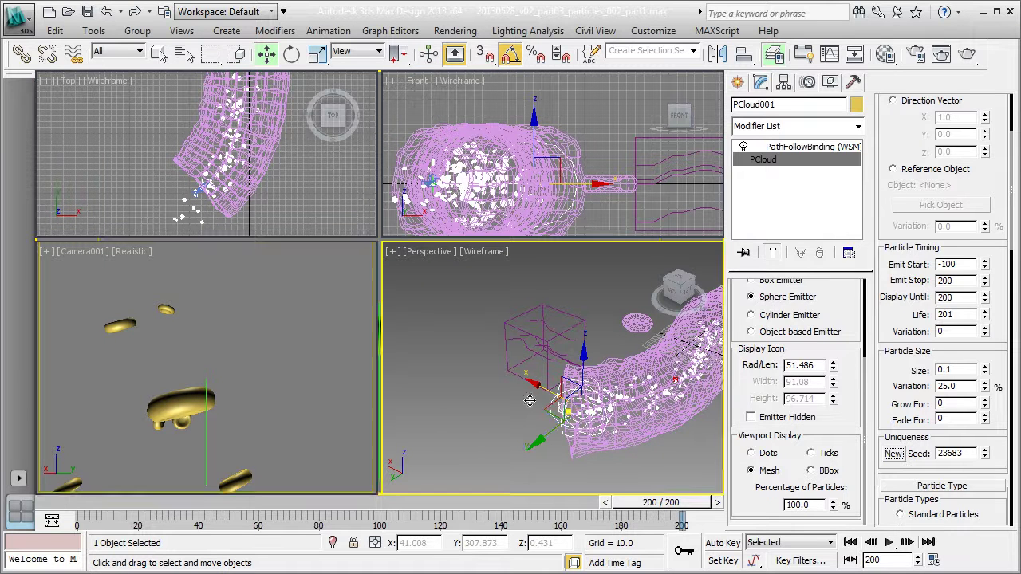
{"action": "left_click", "coordinate": [206, 435]}
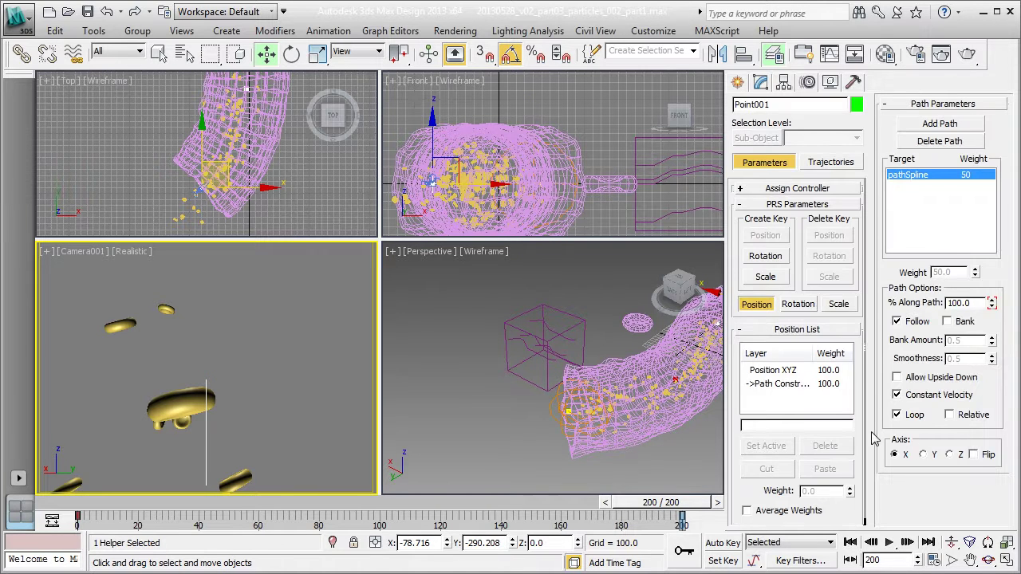
{"action": "left_click", "coordinate": [773, 385]}
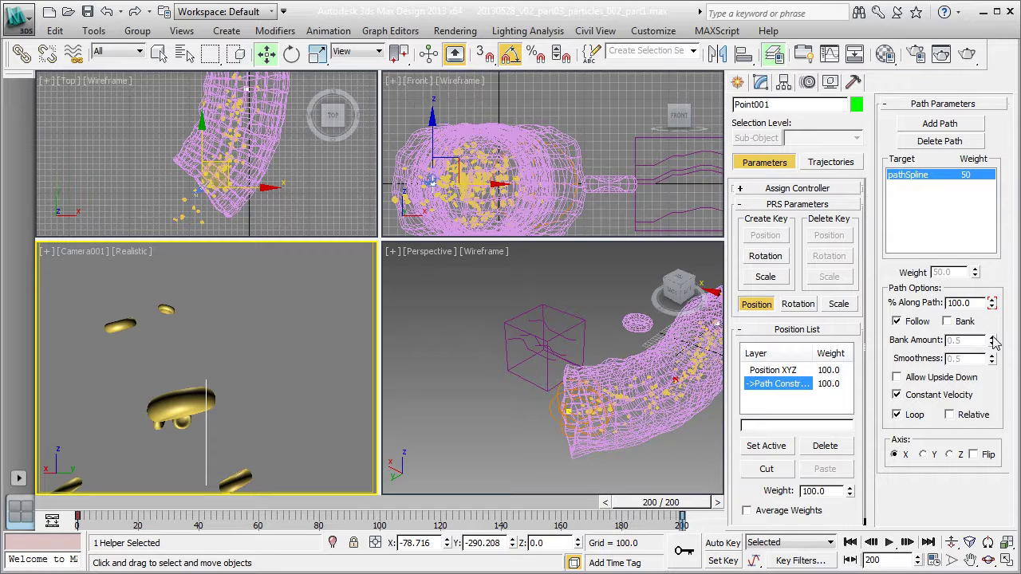
{"action": "left_click", "coordinate": [722, 544]}
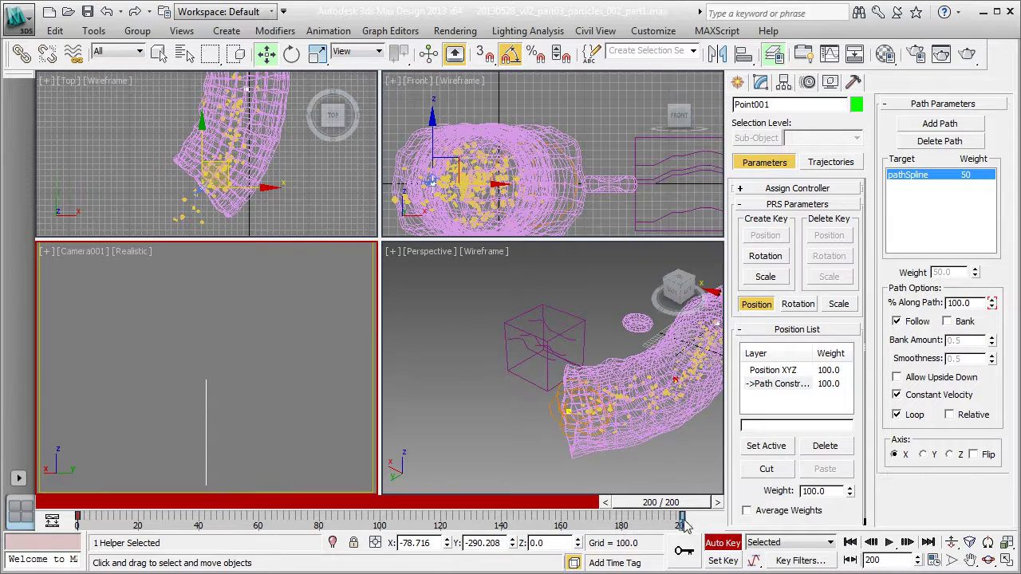
{"action": "double_click", "coordinate": [967, 303]}
{"action": "type", "text": "95"}
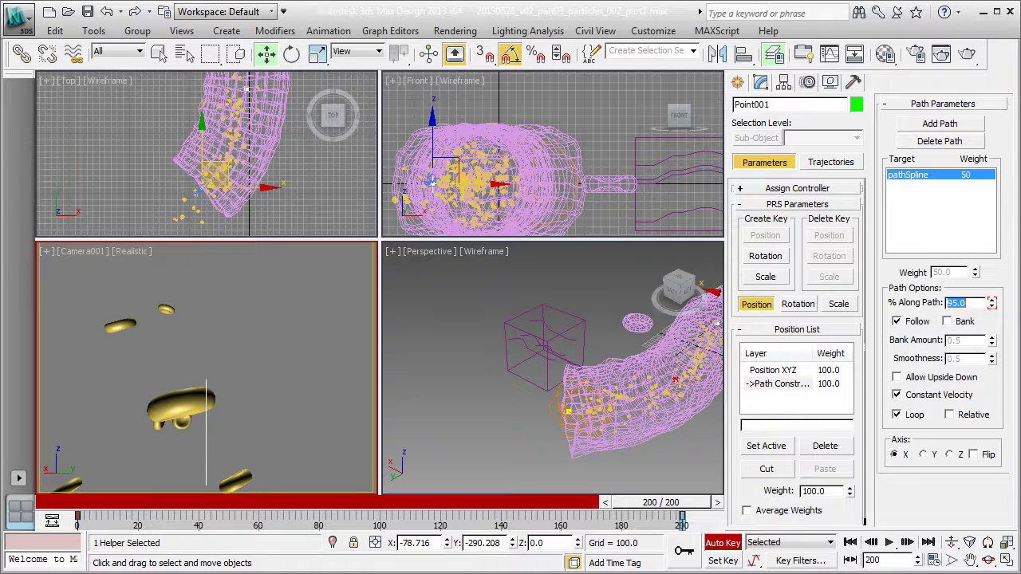
{"action": "right_click", "coordinate": [525, 399]}
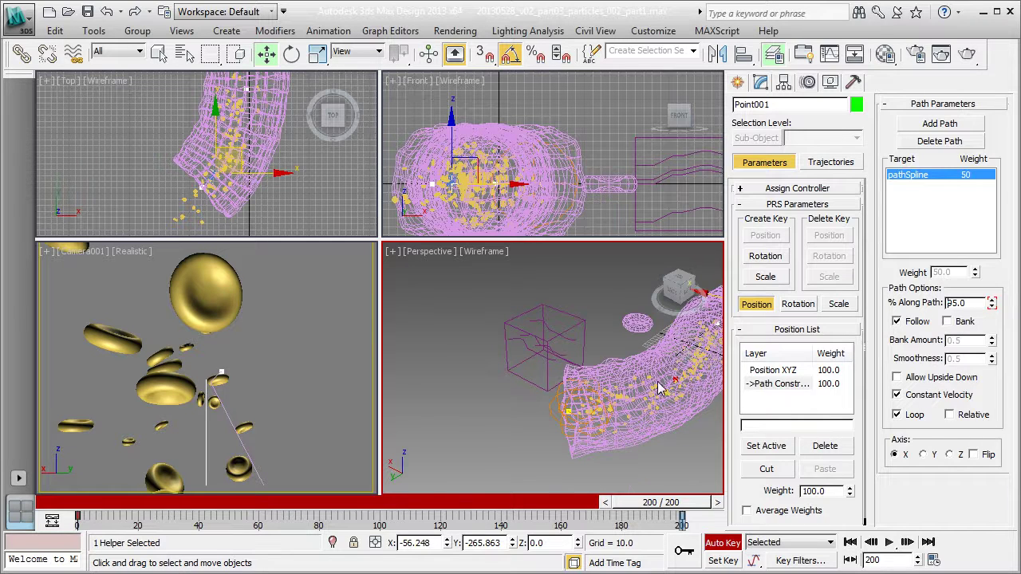
{"action": "key", "text": "z"}
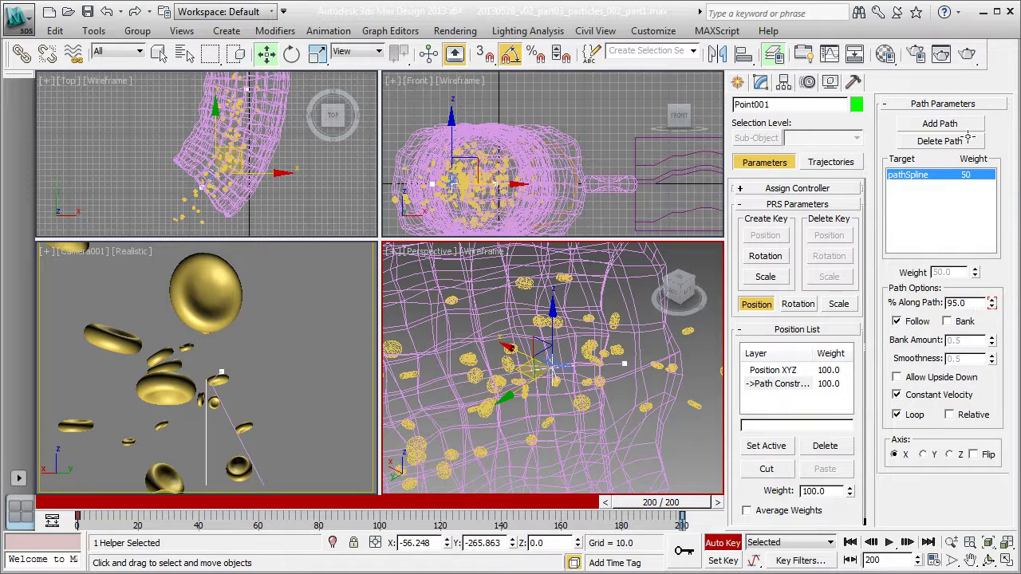
Key % Along Path at 85 (after trying 80), then turn Auto Key off
{"action": "left_click", "coordinate": [977, 303]}
{"action": "type", "text": "80"}
{"action": "key", "text": "Return"}
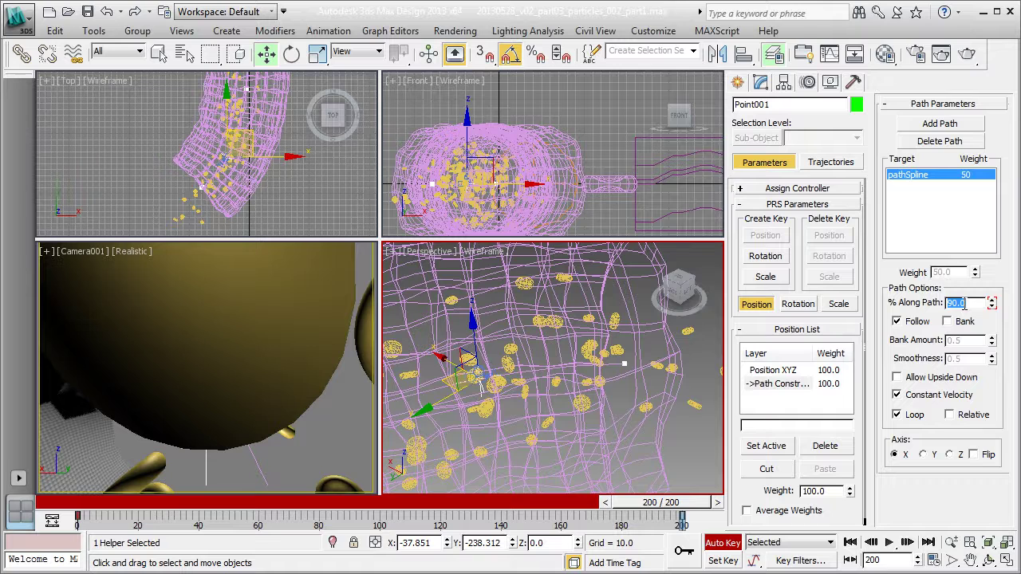
{"action": "type", "text": "85"}
{"action": "key", "text": "Return"}
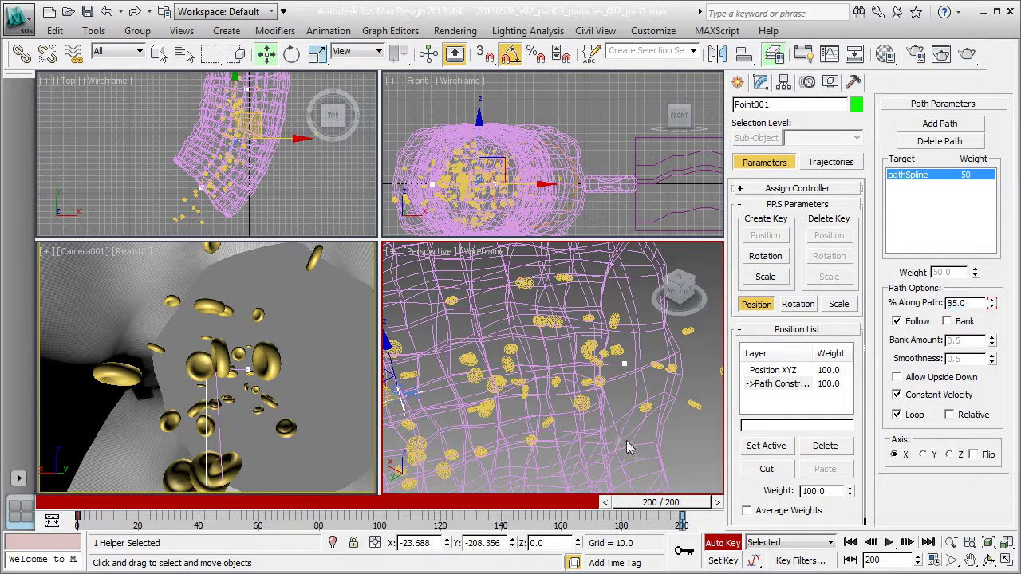
{"action": "key", "text": "n"}
Scrub from frame 0 through frames 95 and 177 to review the helper's motion
{"action": "left_click_drag", "start_coordinate": [661, 503], "coordinate": [176, 503]}
{"action": "left_click_drag", "start_coordinate": [259, 502], "coordinate": [514, 489]}
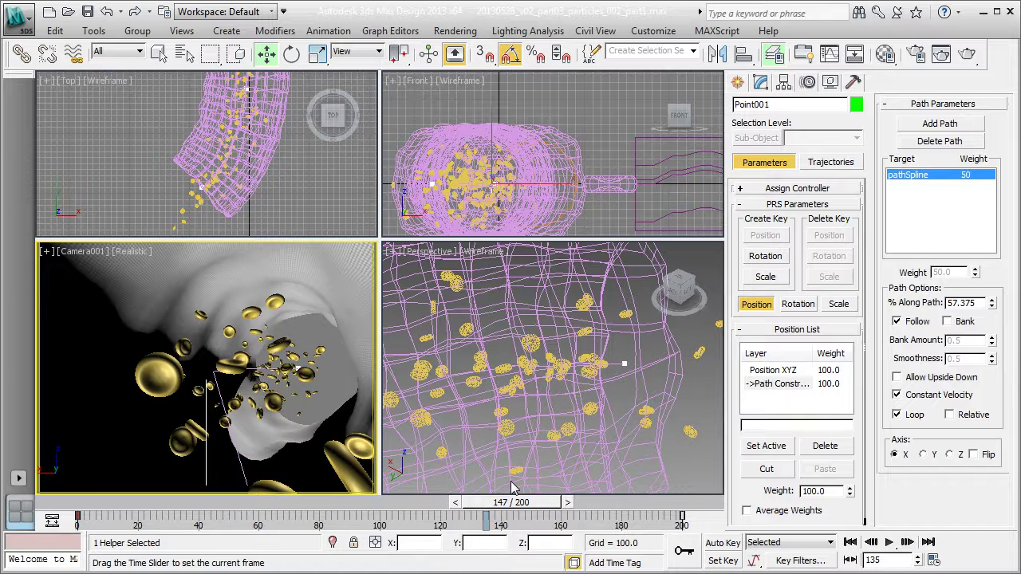
{"action": "left_click_drag", "start_coordinate": [514, 489], "coordinate": [705, 497]}
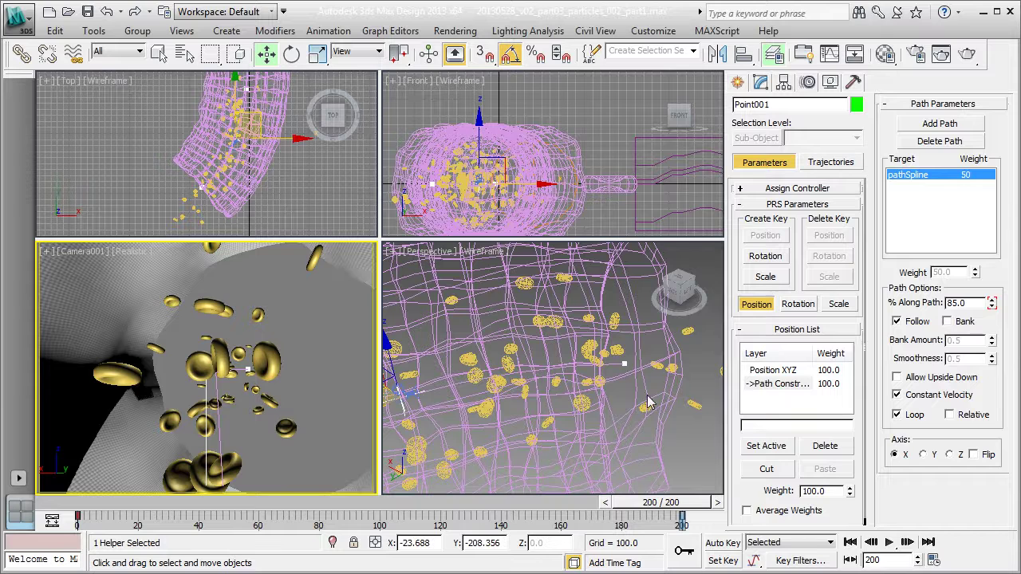
{"action": "right_click", "coordinate": [622, 359]}
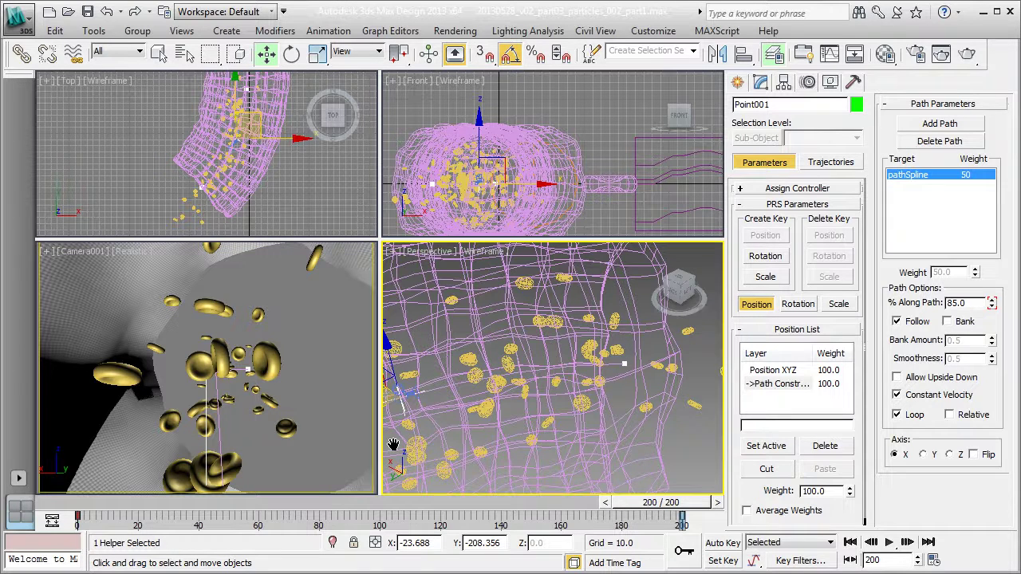
Select Camera001, frame it in Perspective, and start rolling it about its local Z axis
{"action": "left_click", "coordinate": [407, 391]}
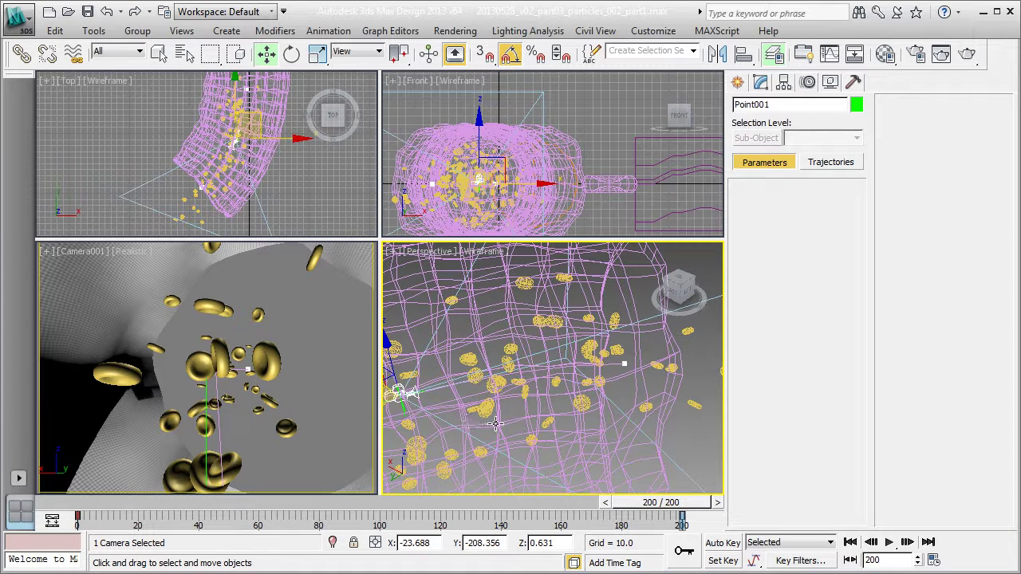
{"action": "middle_click_drag", "start_coordinate": [526, 426], "coordinate": [532, 426]}
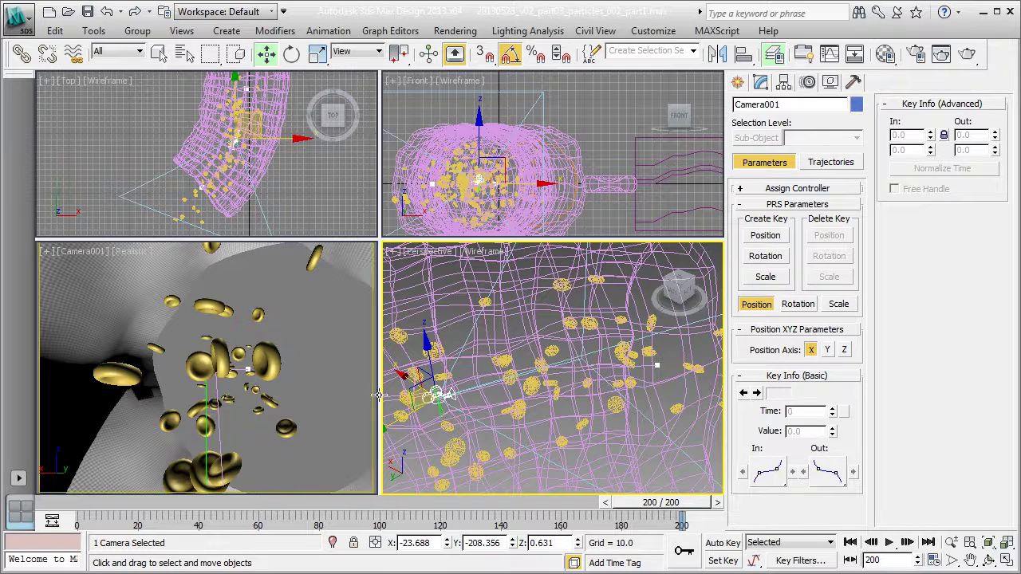
{"action": "middle_click_drag", "start_coordinate": [490, 420], "coordinate": [503, 420]}
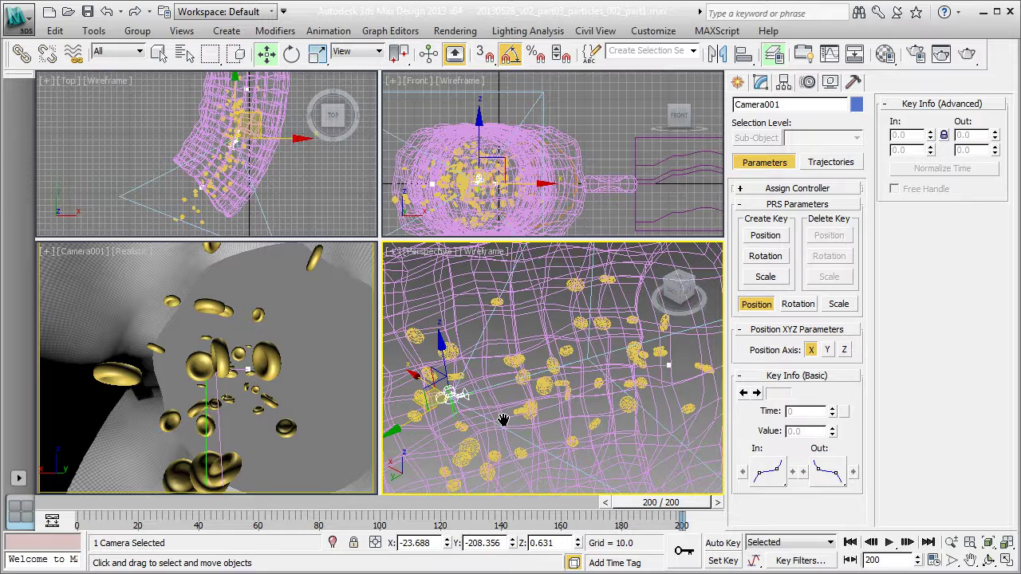
{"action": "middle_click_drag", "start_coordinate": [417, 407], "coordinate": [536, 364], "text": "alt"}
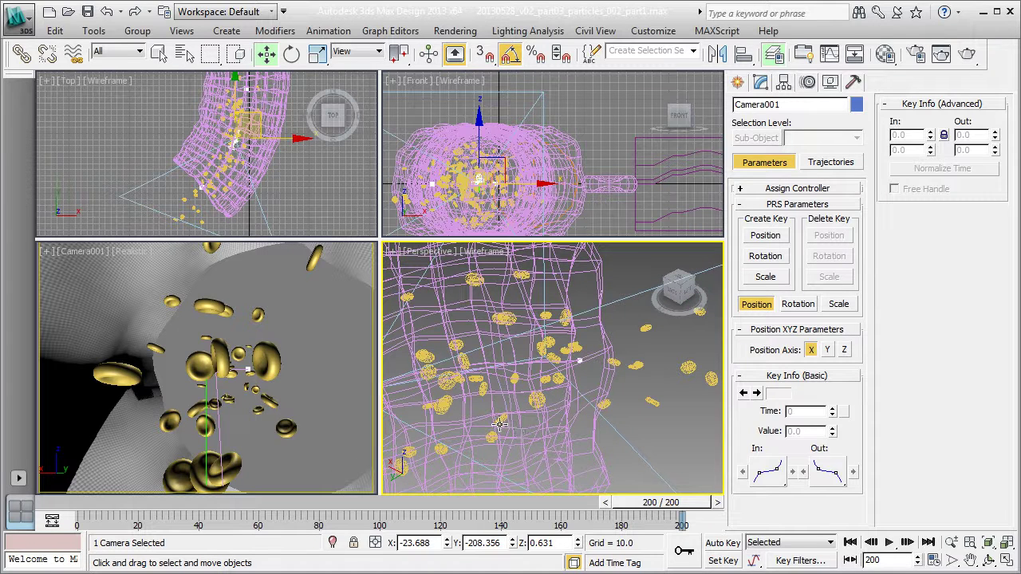
{"action": "scroll", "coordinate": [579, 429], "scroll_direction": "down", "scroll_amount": 2}
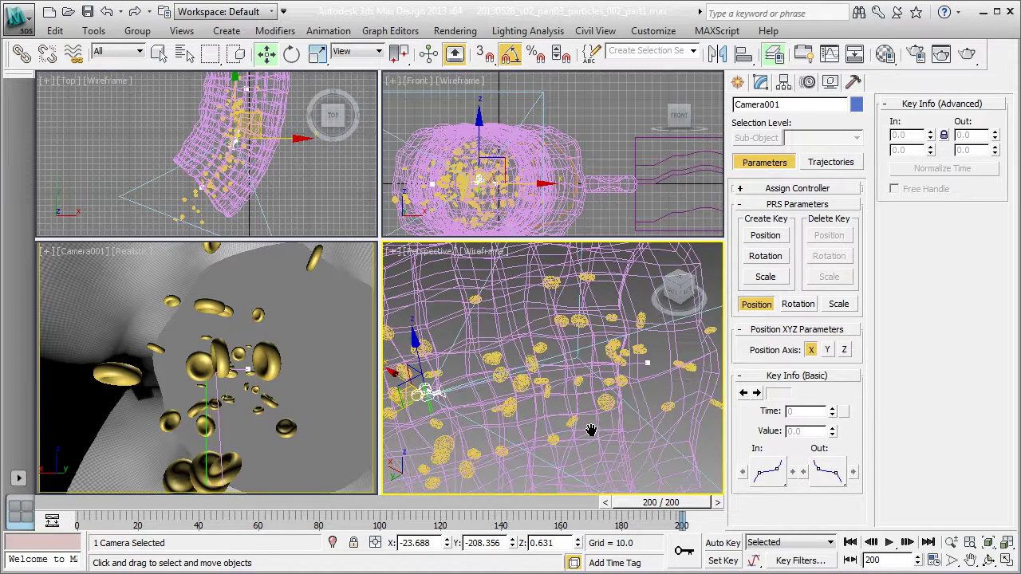
{"action": "scroll", "coordinate": [592, 431], "scroll_direction": "up", "scroll_amount": 3}
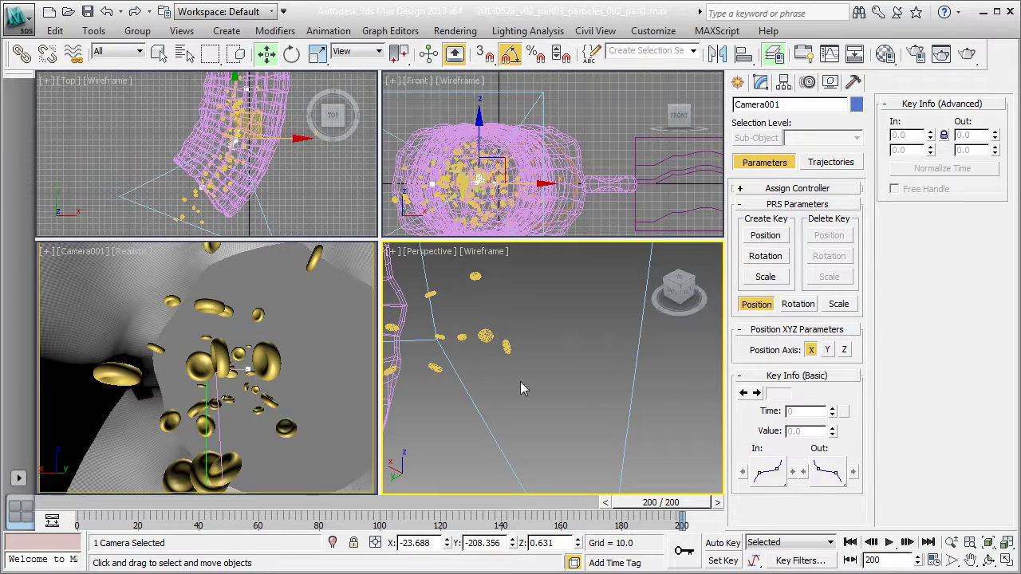
{"action": "scroll", "coordinate": [520, 383], "scroll_direction": "down", "scroll_amount": 1}
{"action": "scroll", "coordinate": [520, 388], "scroll_direction": "down", "scroll_amount": 1}
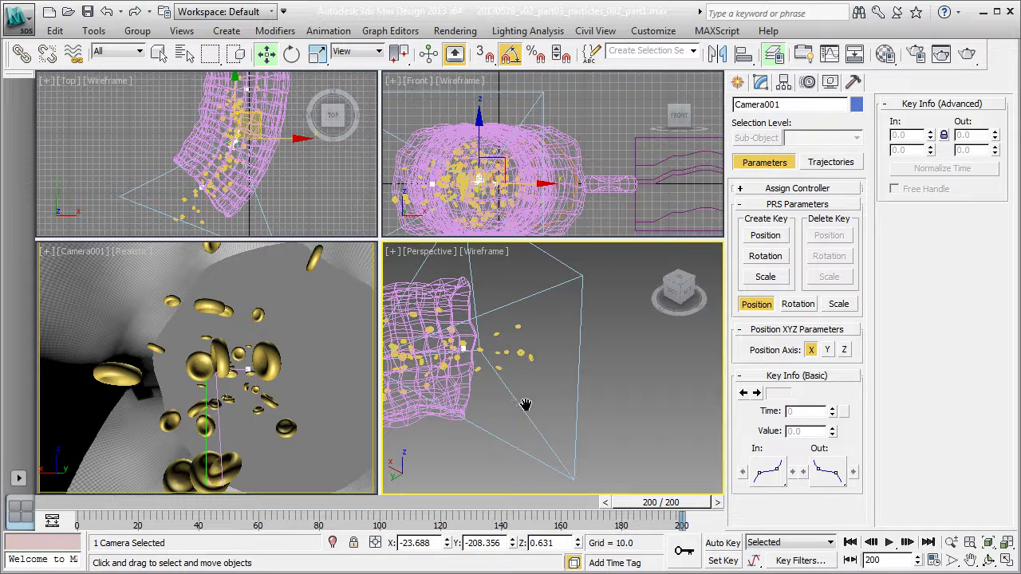
{"action": "key", "text": "e"}
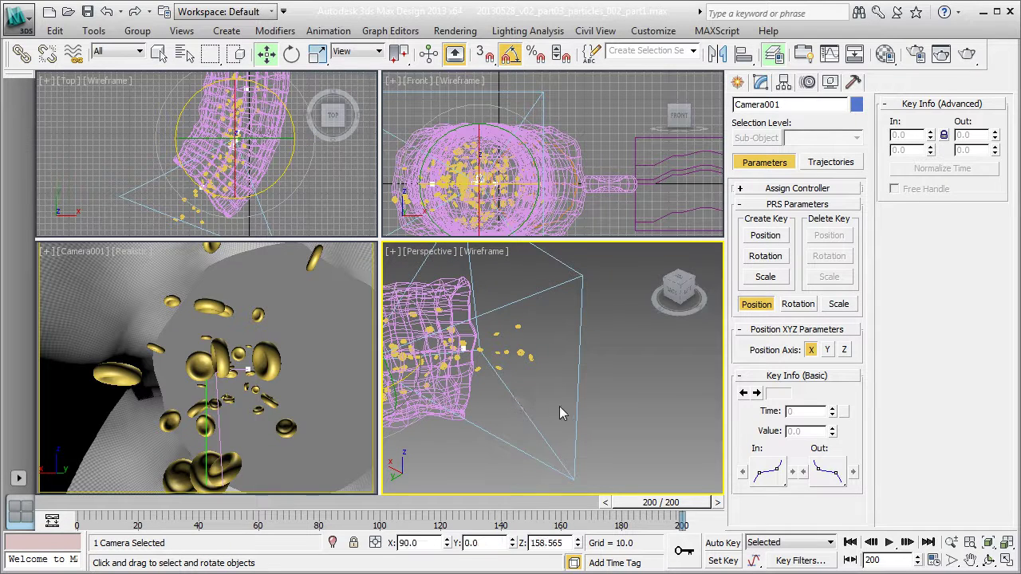
{"action": "scroll", "coordinate": [616, 440], "scroll_direction": "up", "scroll_amount": 3}
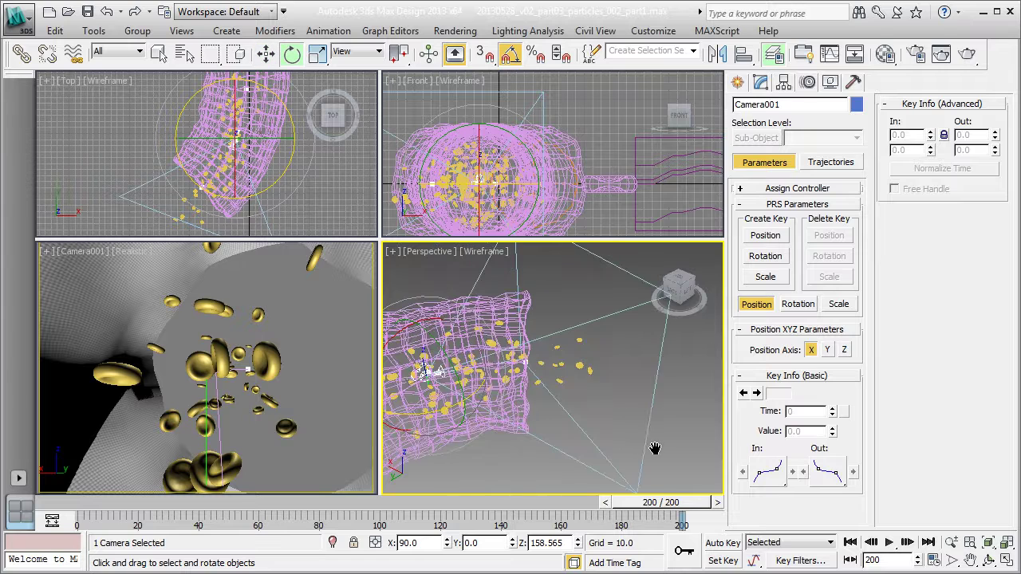
{"action": "middle_click_drag", "start_coordinate": [665, 449], "coordinate": [665, 450], "text": "alt"}
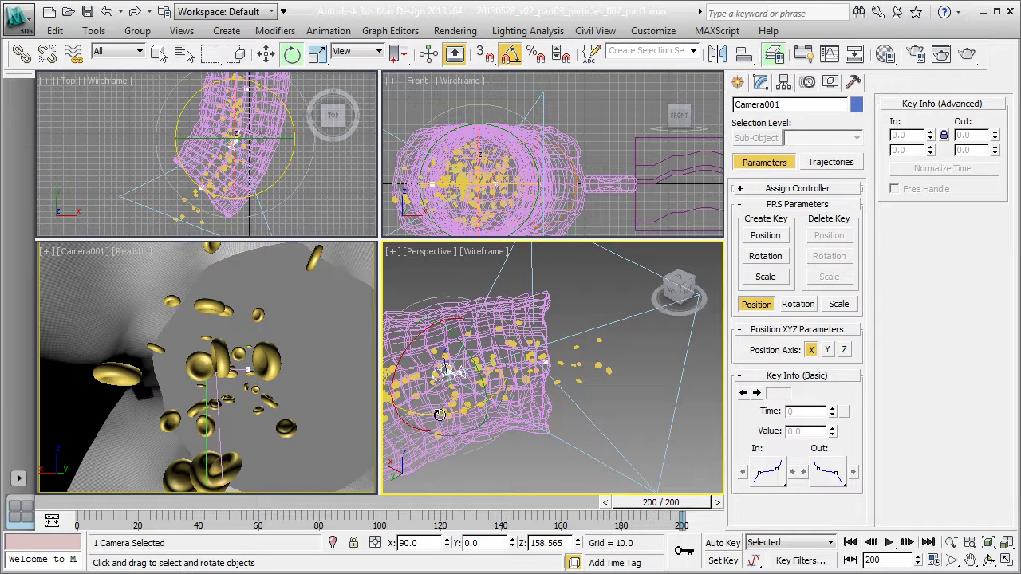
{"action": "left_click_drag", "start_coordinate": [439, 415], "coordinate": [433, 423]}
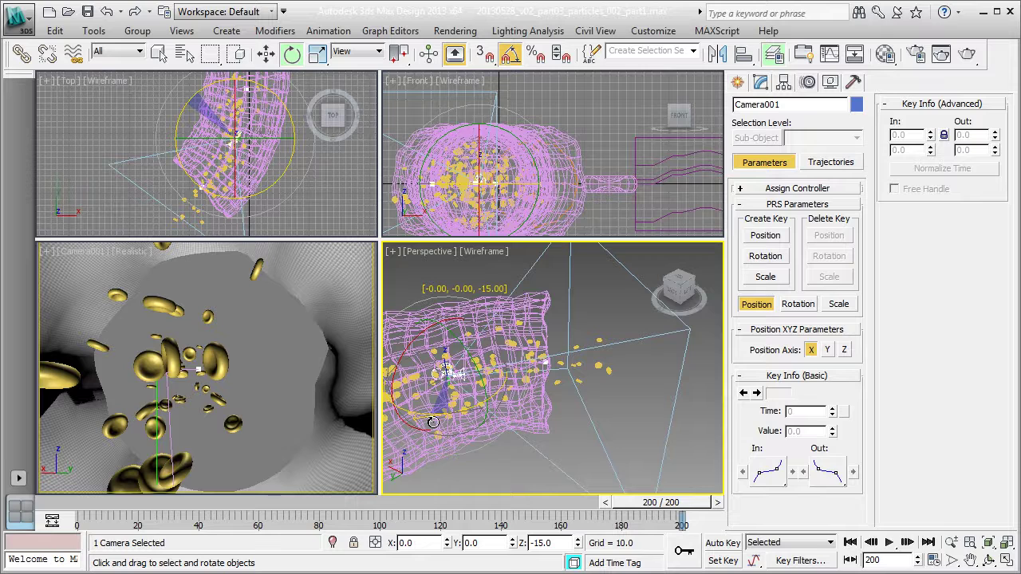
Finish rolling the camera to -15° and scrub the animation back to frame 29
{"action": "left_click_drag", "start_coordinate": [432, 422], "coordinate": [433, 422]}
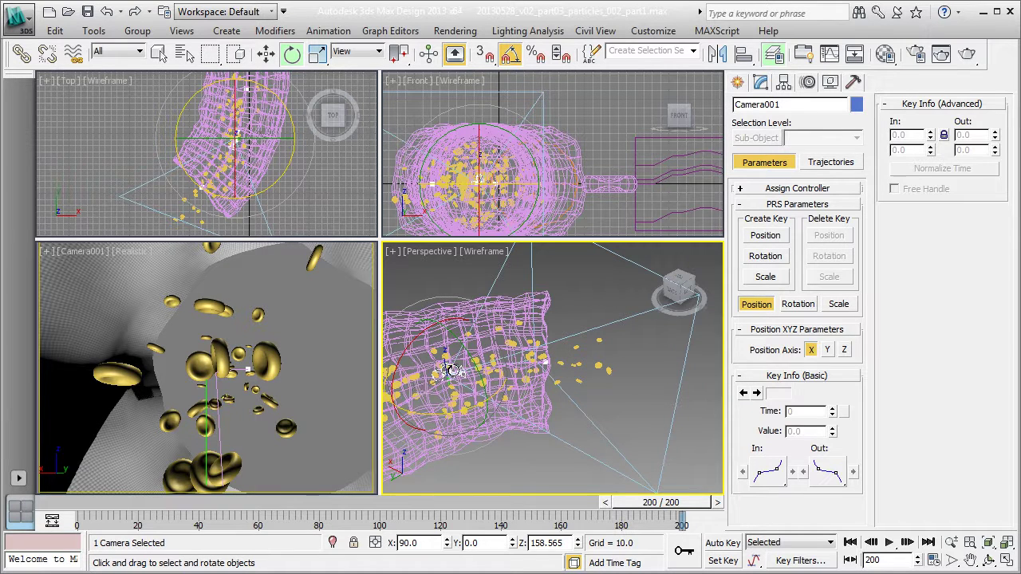
{"action": "left_click_drag", "start_coordinate": [660, 512], "coordinate": [165, 529]}
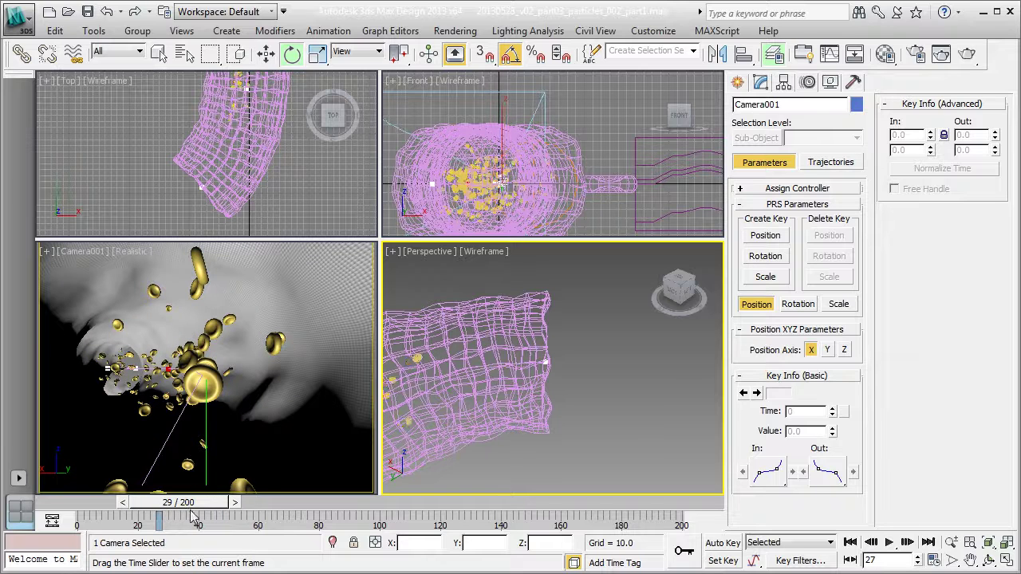
Step to frame 30, then orbit and pan Perspective to show the whole curved tunnel
{"action": "key", "text": "period"}
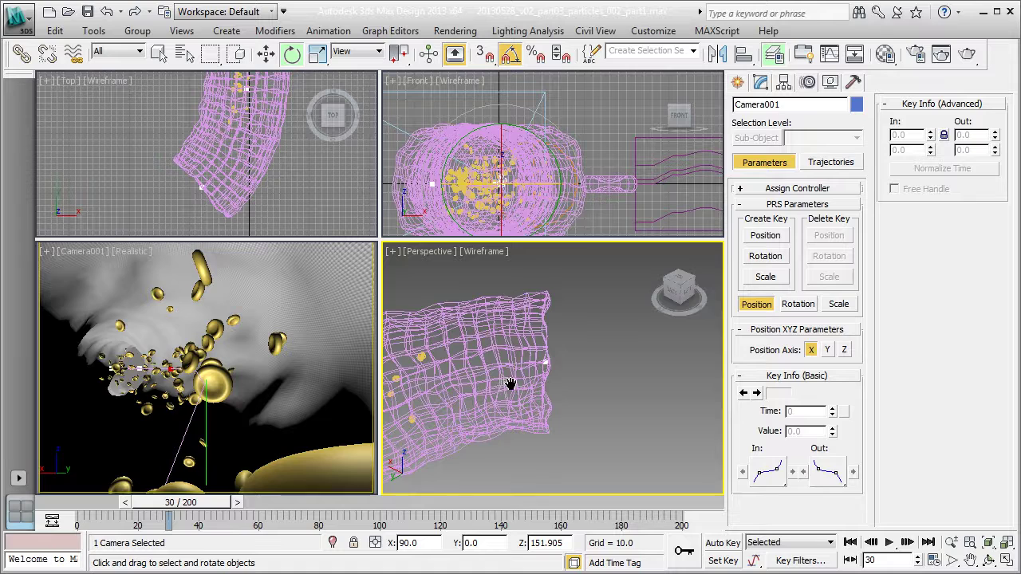
{"action": "middle_click_drag", "start_coordinate": [559, 373], "coordinate": [431, 383], "text": "alt"}
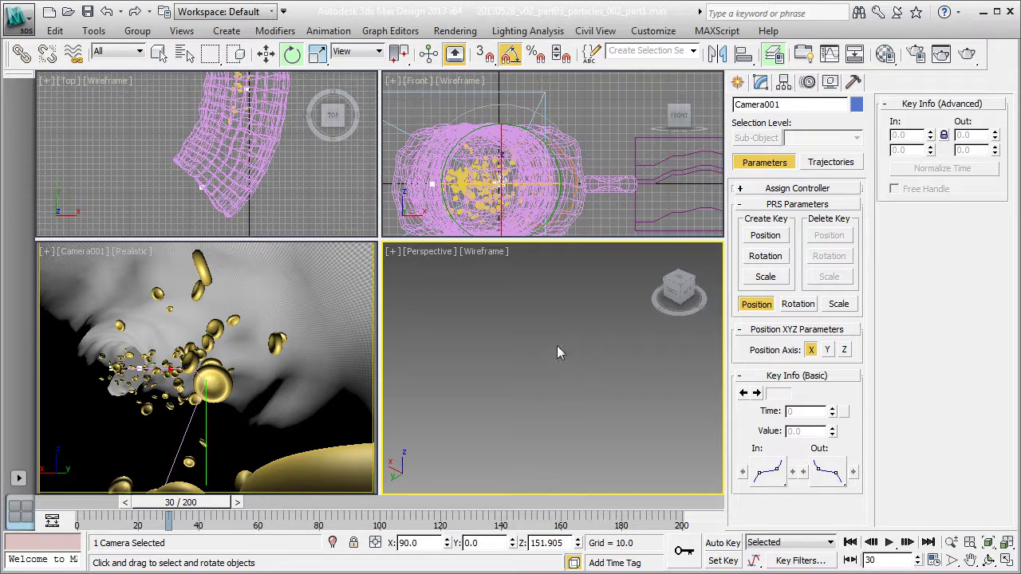
{"action": "middle_click_drag", "start_coordinate": [559, 344], "coordinate": [460, 234]}
{"action": "middle_click_drag", "start_coordinate": [517, 374], "coordinate": [579, 407]}
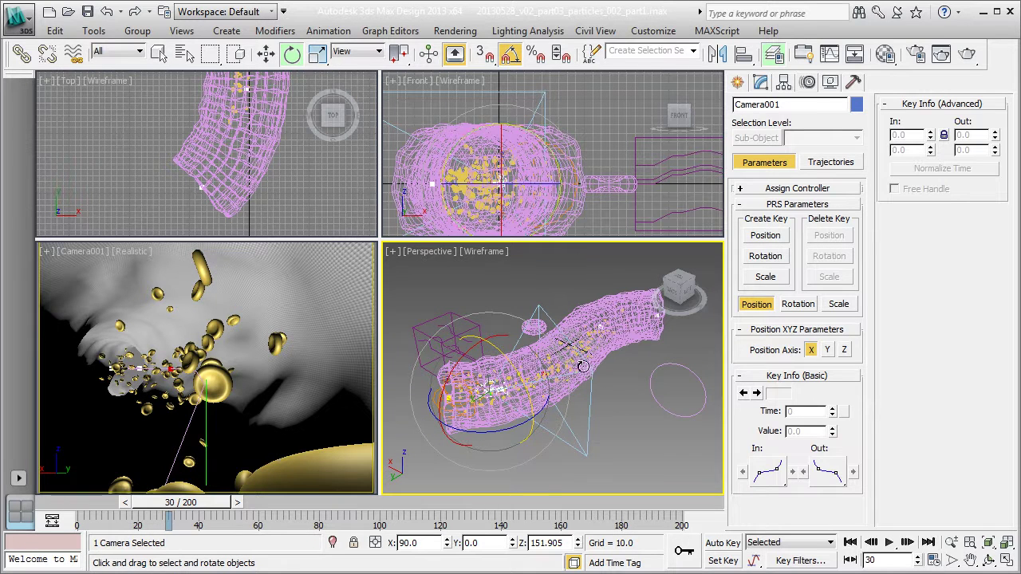
{"action": "middle_click_drag", "start_coordinate": [604, 372], "coordinate": [682, 360]}
{"action": "middle_click_drag", "start_coordinate": [705, 357], "coordinate": [658, 372], "text": "alt"}
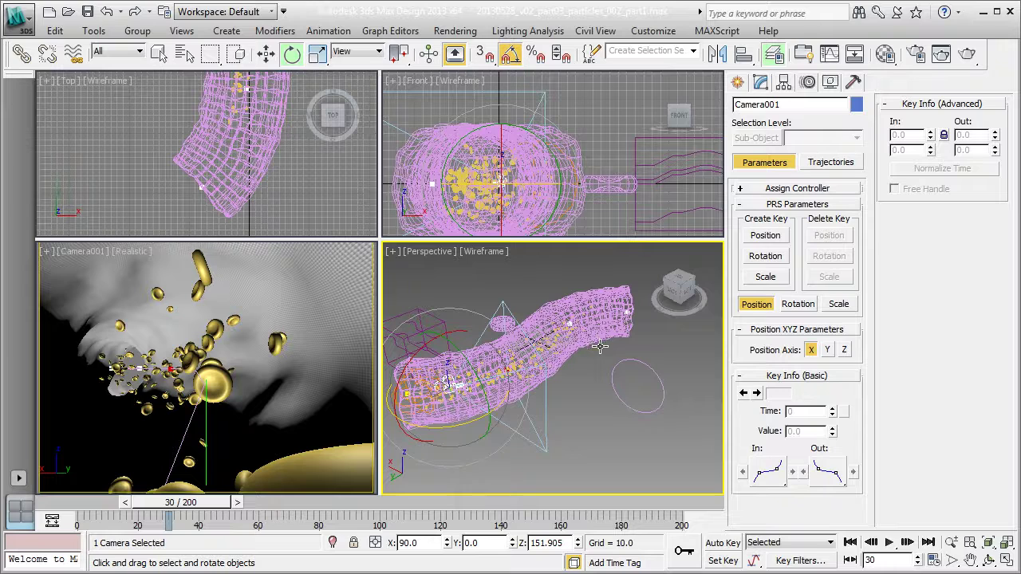
{"action": "middle_click_drag", "start_coordinate": [604, 346], "coordinate": [616, 356]}
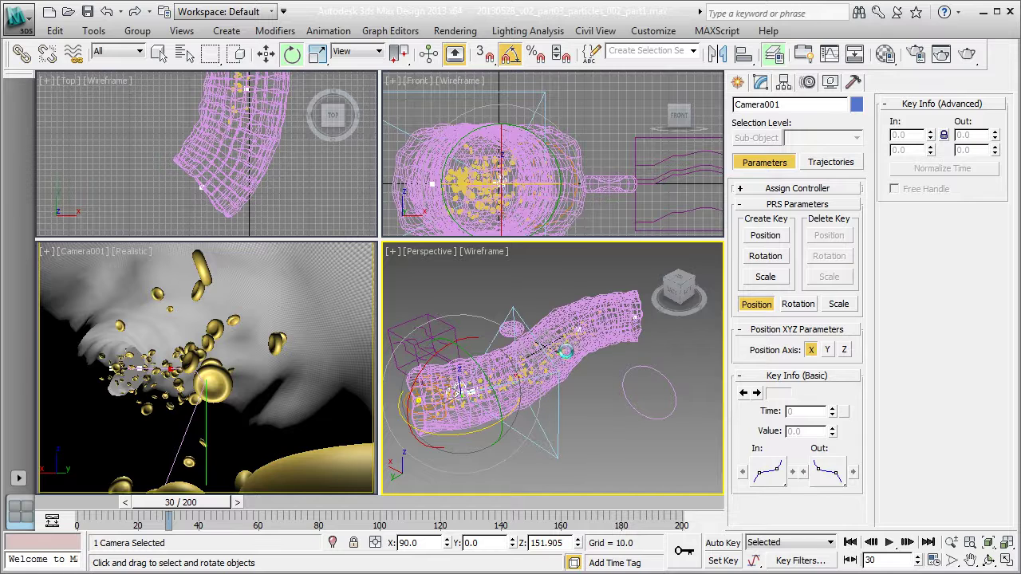
Select pathSpline by name from the scene object list (widening the Name column) and activate Move
{"action": "key", "text": "h"}
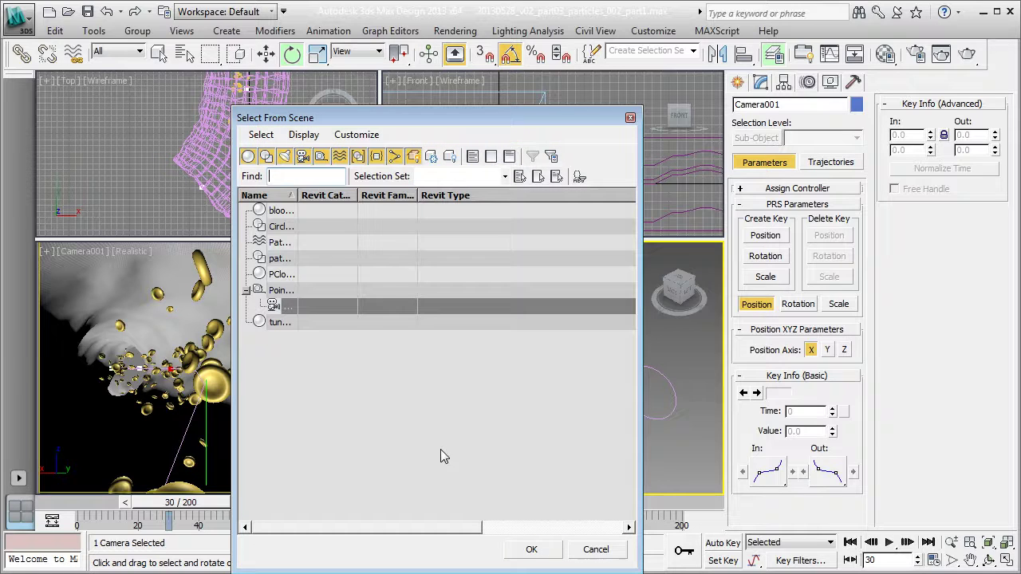
{"action": "left_click", "coordinate": [296, 196]}
{"action": "left_click_drag", "start_coordinate": [296, 195], "coordinate": [394, 196]}
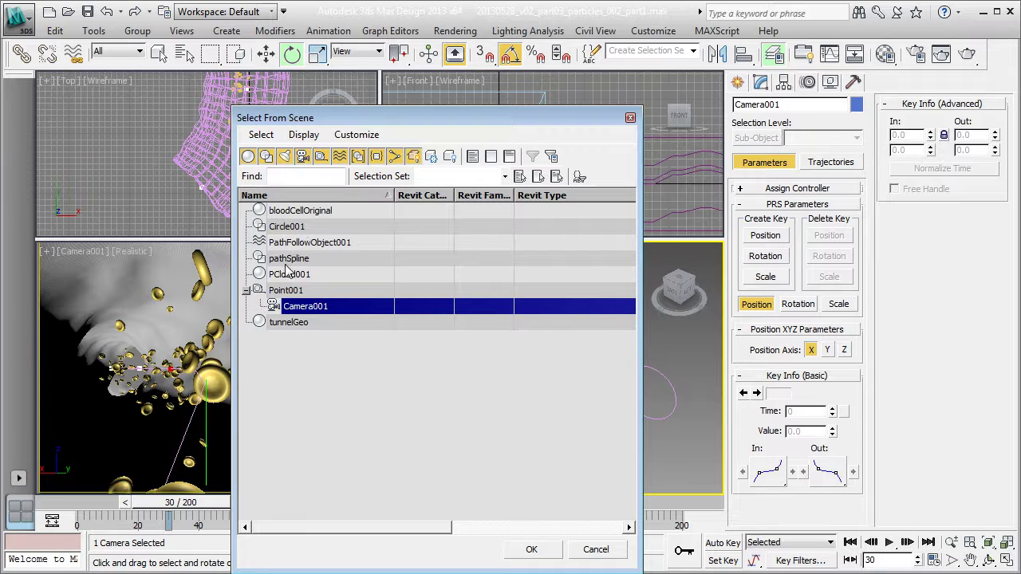
{"action": "left_click", "coordinate": [335, 258]}
{"action": "left_click", "coordinate": [531, 549]}
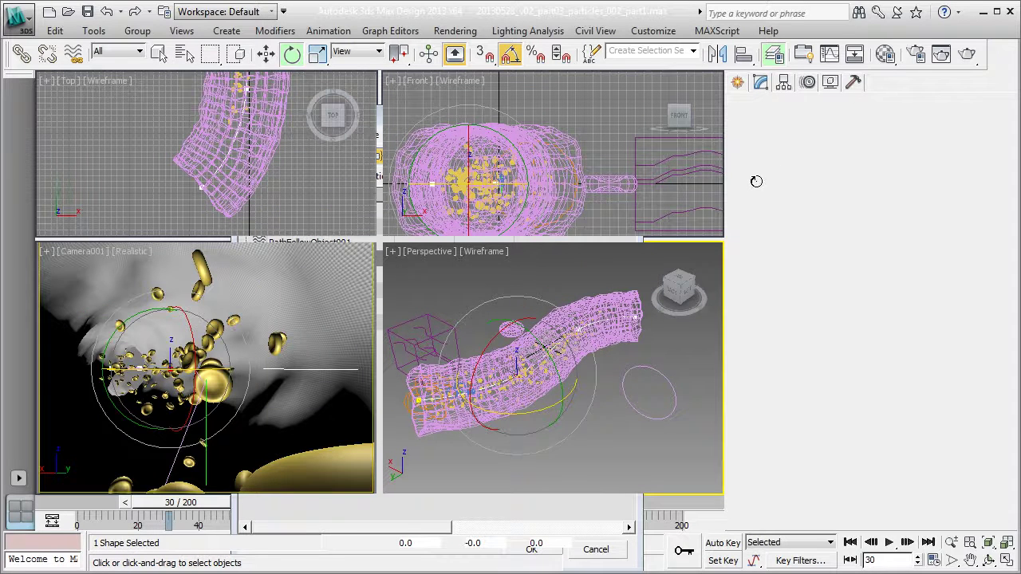
{"action": "key", "text": "w"}
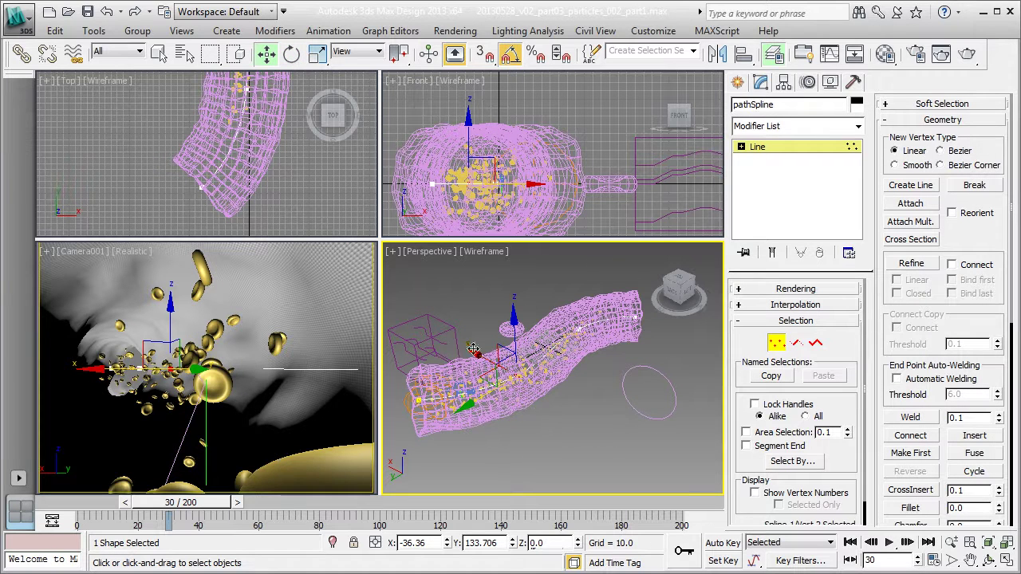
Move a pathSpline vertex along X at Vertex level to straighten the tunnel
{"action": "key", "text": "1"}
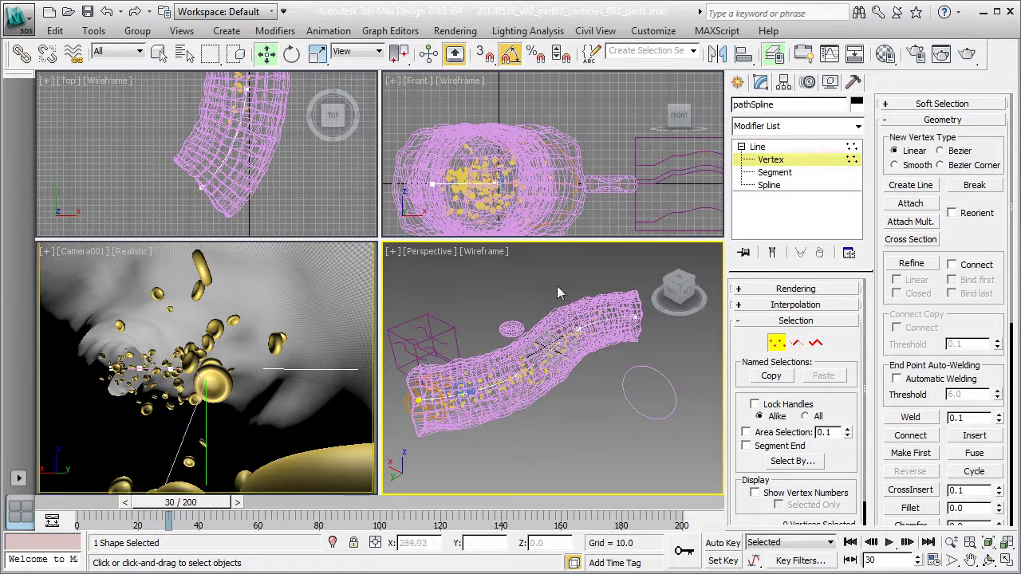
{"action": "left_click_drag", "start_coordinate": [557, 285], "coordinate": [597, 346]}
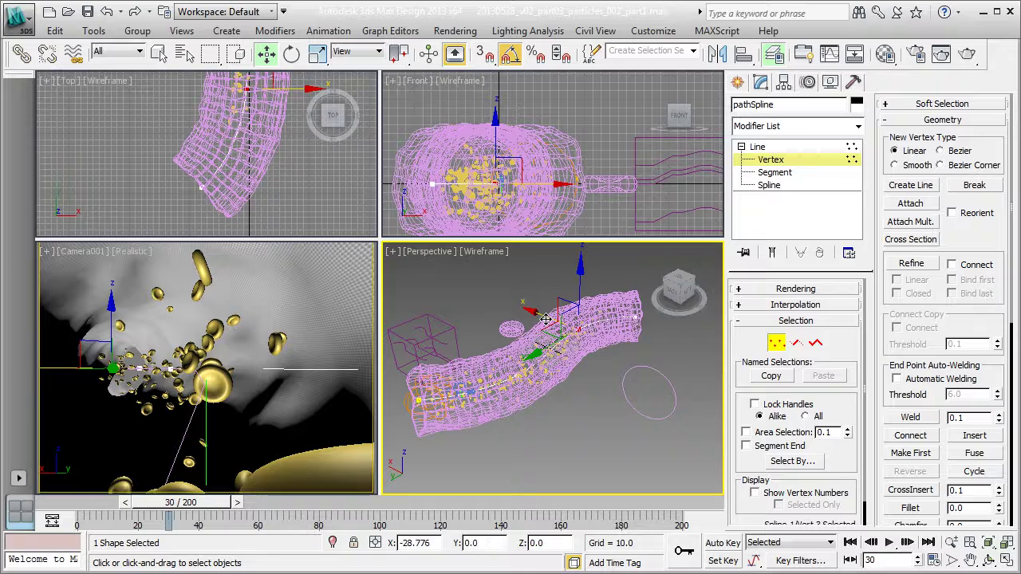
{"action": "left_click_drag", "start_coordinate": [548, 319], "coordinate": [615, 391]}
Shade Perspective with edges, then scrub the timeline in the camera view to check the flythrough
{"action": "key", "text": "F3"}
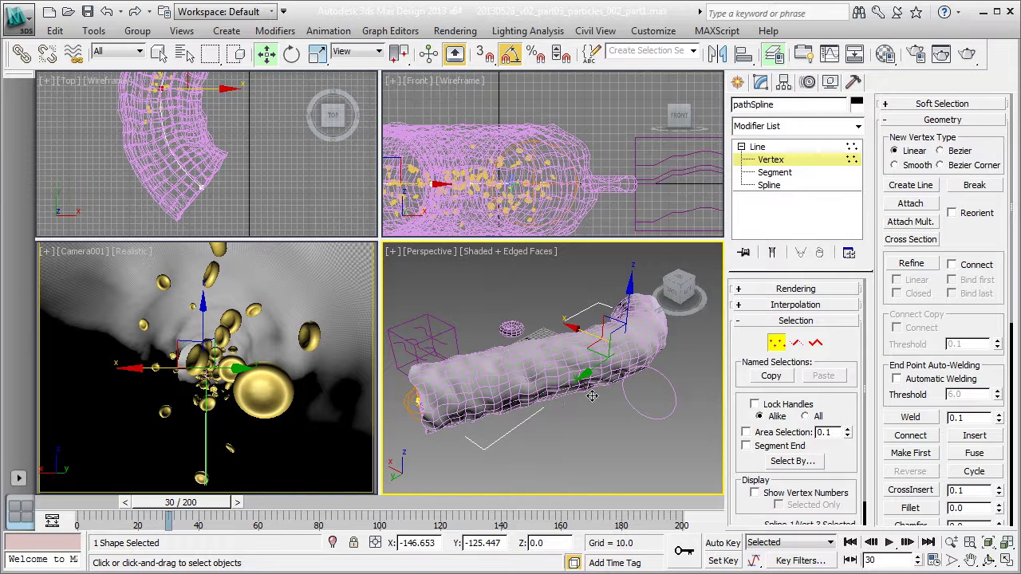
{"action": "middle_click_drag", "start_coordinate": [595, 396], "coordinate": [583, 415], "text": "alt"}
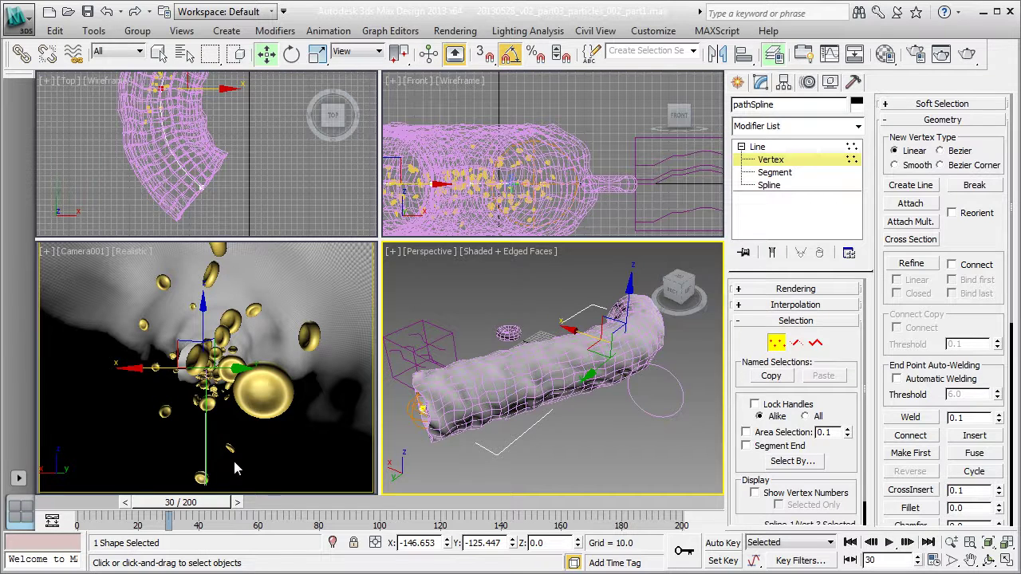
{"action": "left_click", "coordinate": [235, 469]}
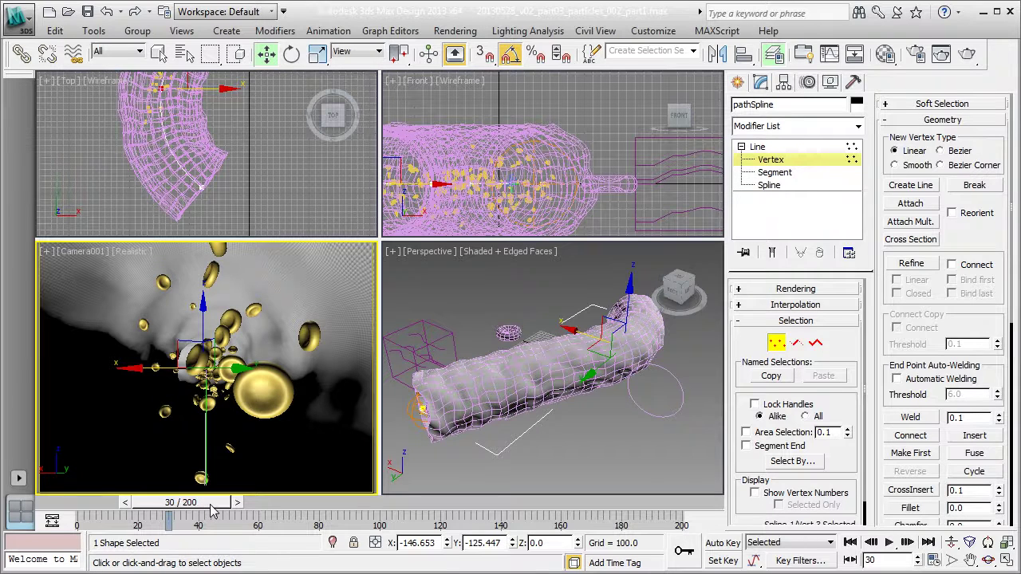
{"action": "left_click_drag", "start_coordinate": [211, 514], "coordinate": [572, 501]}
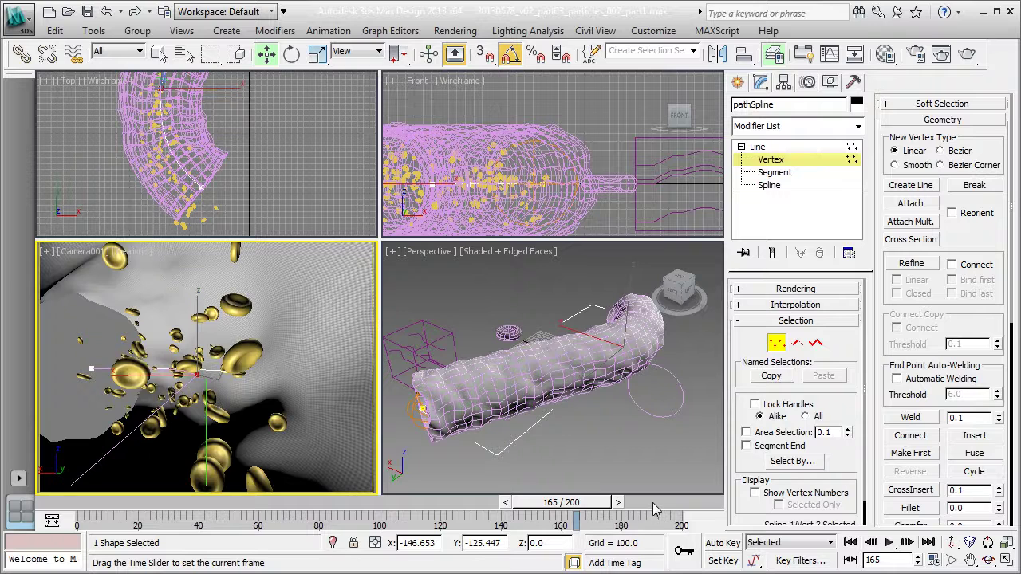
{"action": "left_click_drag", "start_coordinate": [660, 510], "coordinate": [281, 502]}
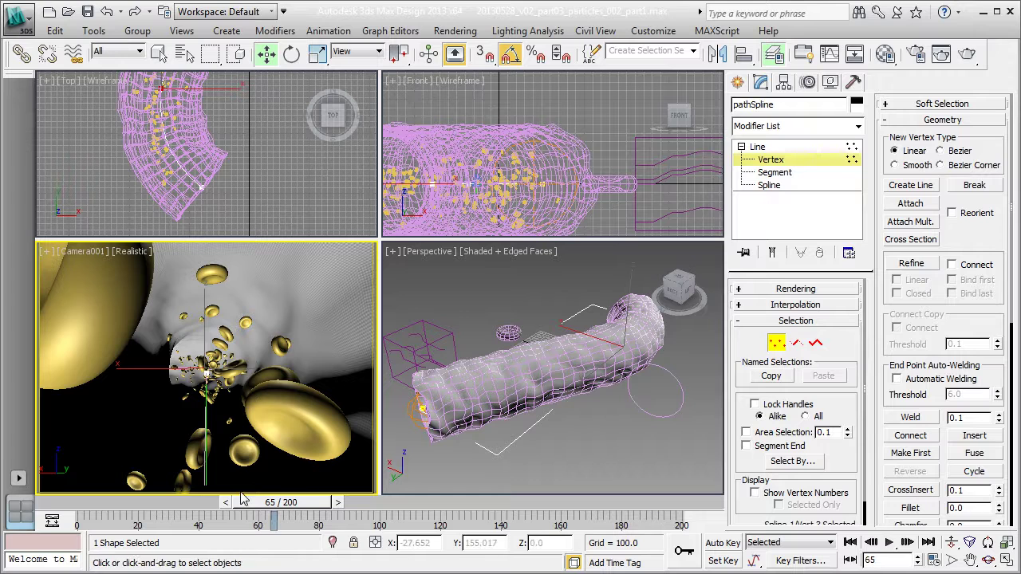
{"action": "left_click_drag", "start_coordinate": [176, 514], "coordinate": [70, 517]}
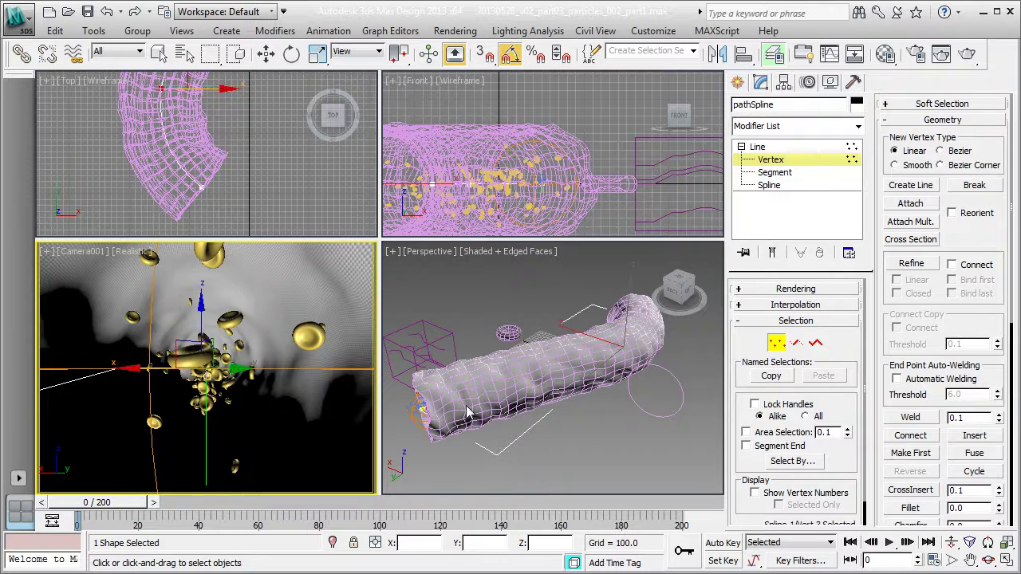
Undo the vertex move so the tunnel curves as before
{"action": "key", "text": "ctrl+a"}
{"action": "key", "text": "w"}
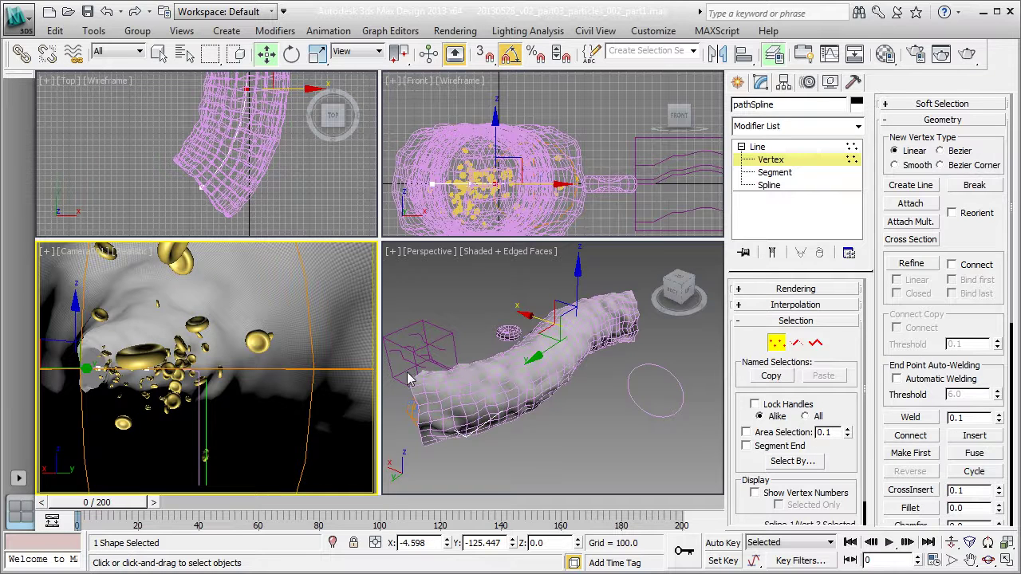
{"action": "left_click_drag", "start_coordinate": [402, 385], "coordinate": [449, 468]}
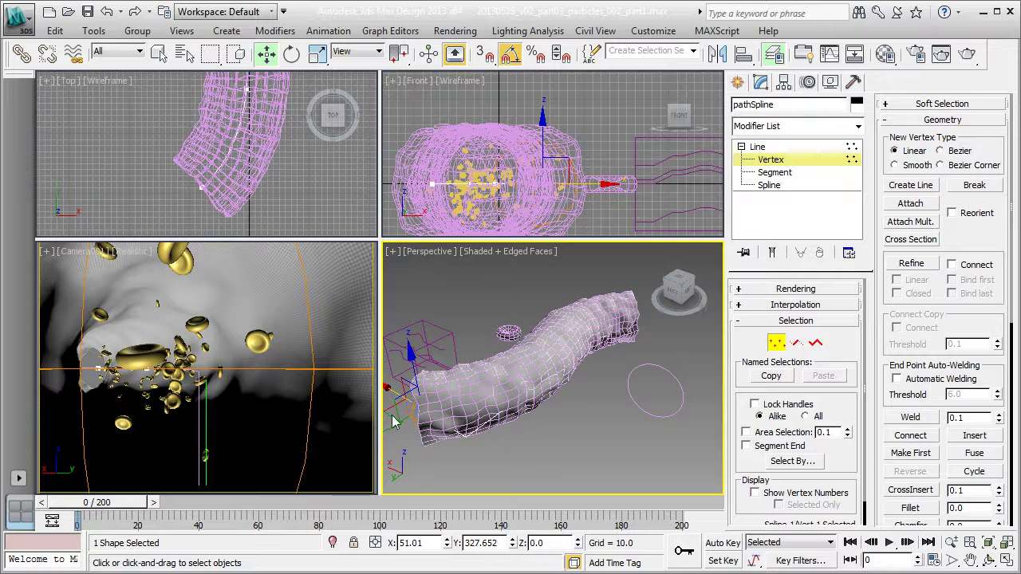
Leave Vertex level, select PCloud001, and pan Perspective toward the tunnel mouth
{"action": "left_click", "coordinate": [834, 158]}
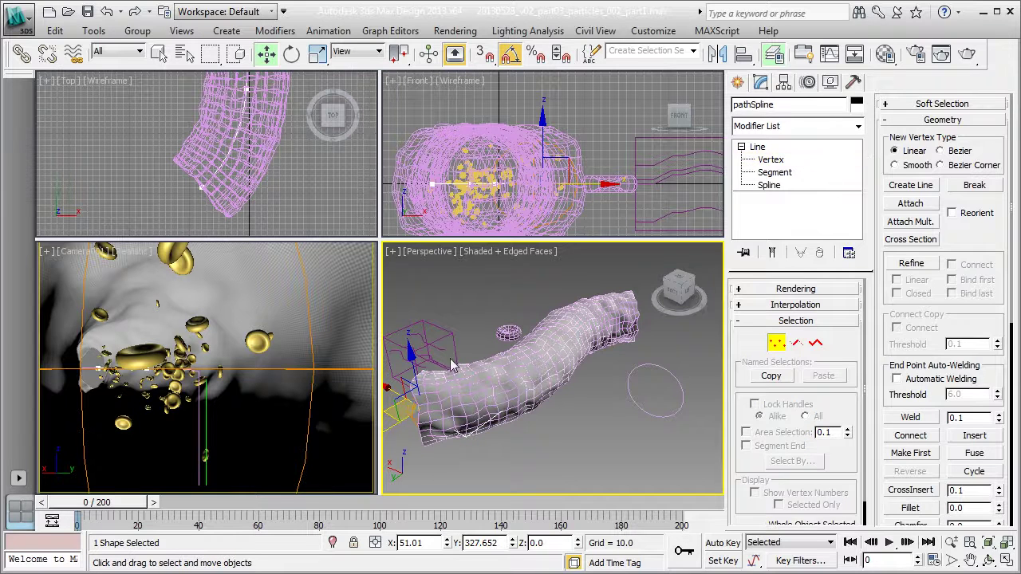
{"action": "left_click", "coordinate": [409, 419]}
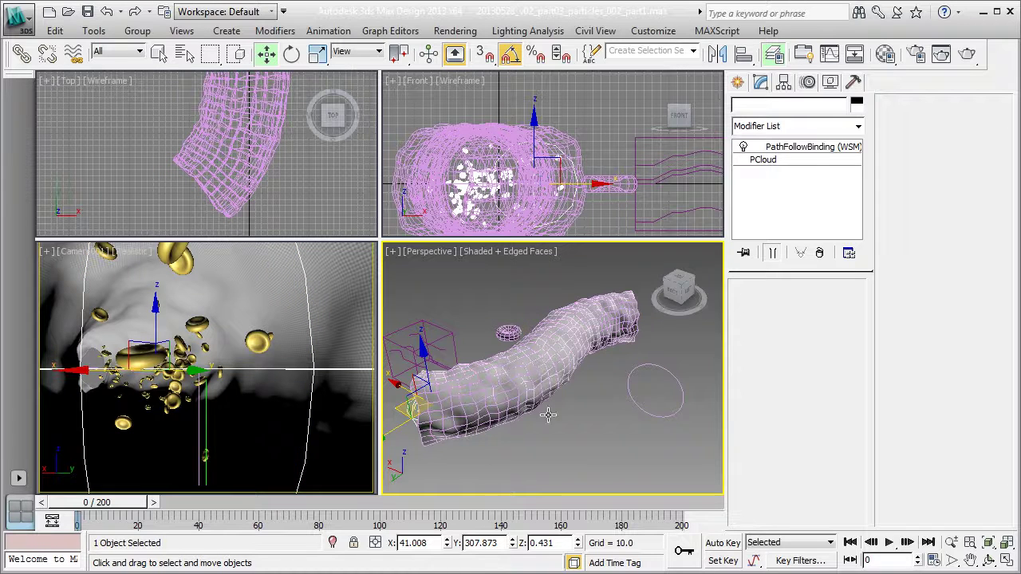
{"action": "middle_click_drag", "start_coordinate": [568, 411], "coordinate": [727, 426]}
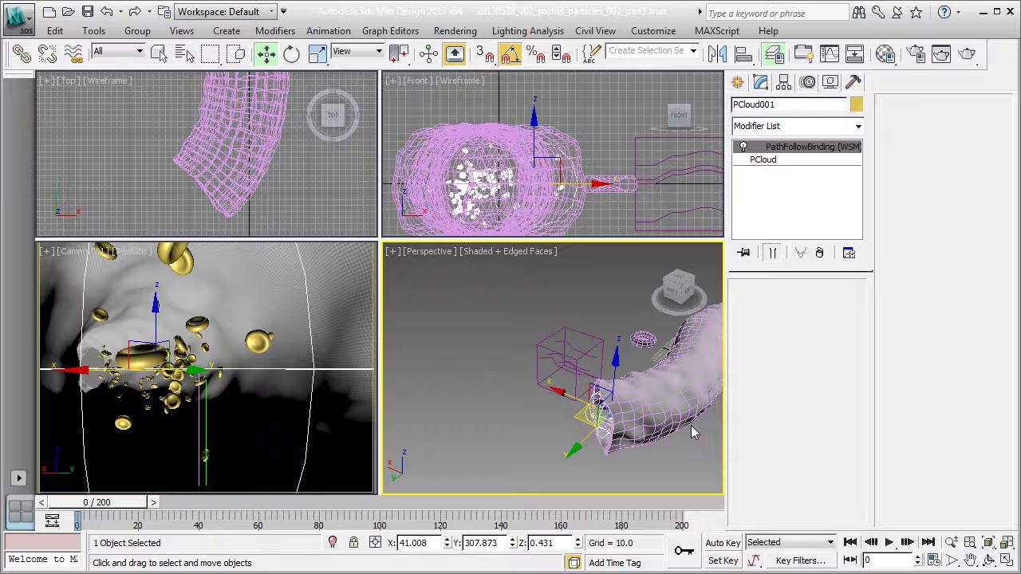
{"action": "middle_click_drag", "start_coordinate": [687, 431], "coordinate": [622, 433]}
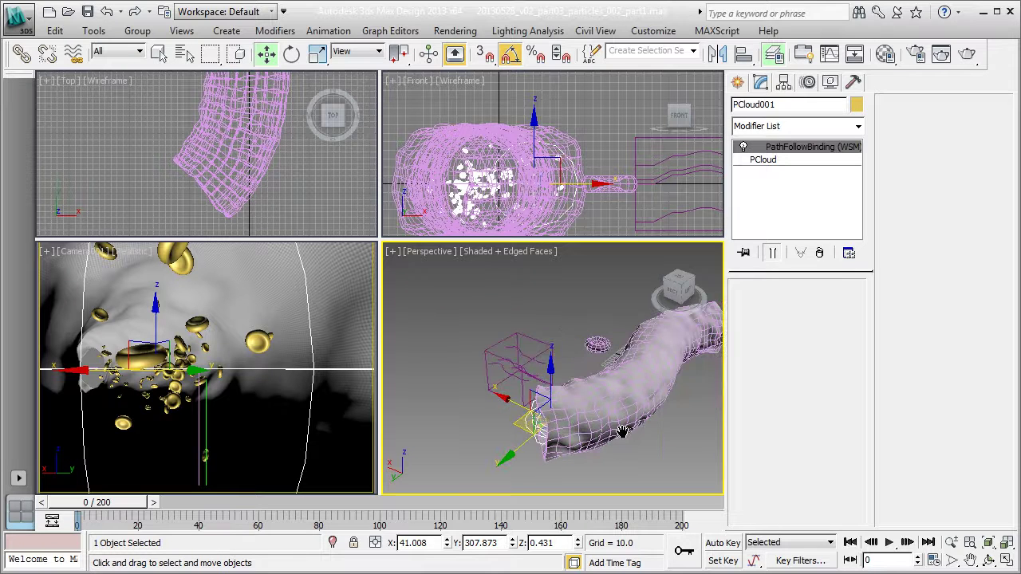